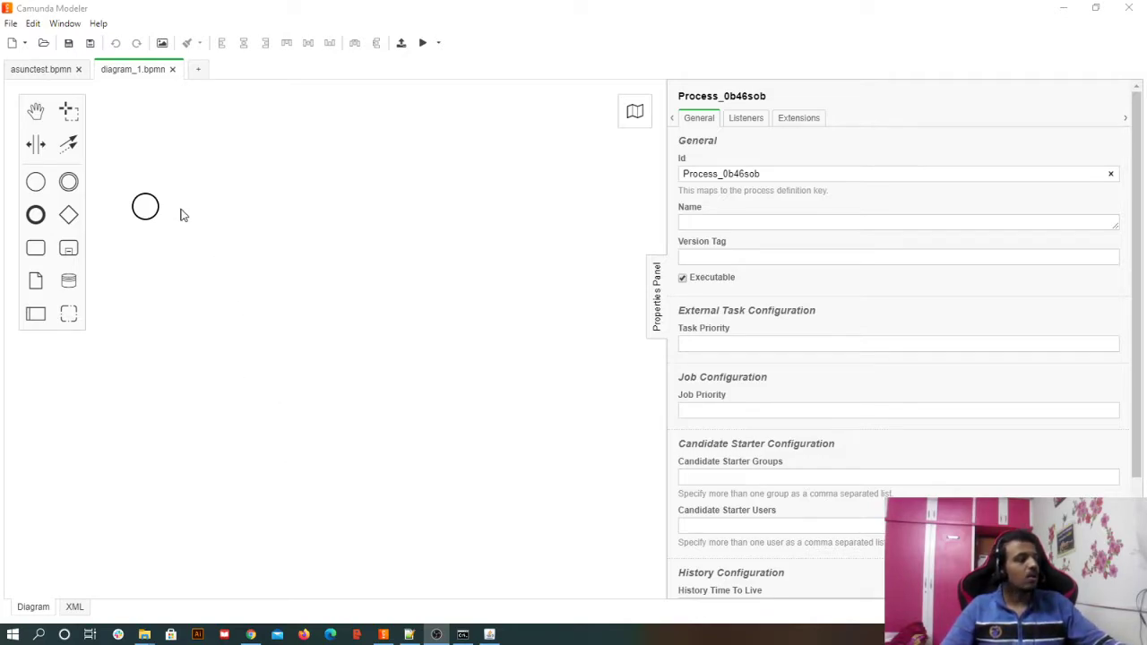
Move the start event lower, append a task to it and turn that task into a user task
{"action": "left_click_drag", "start_coordinate": [158, 218], "coordinate": [153, 267]}
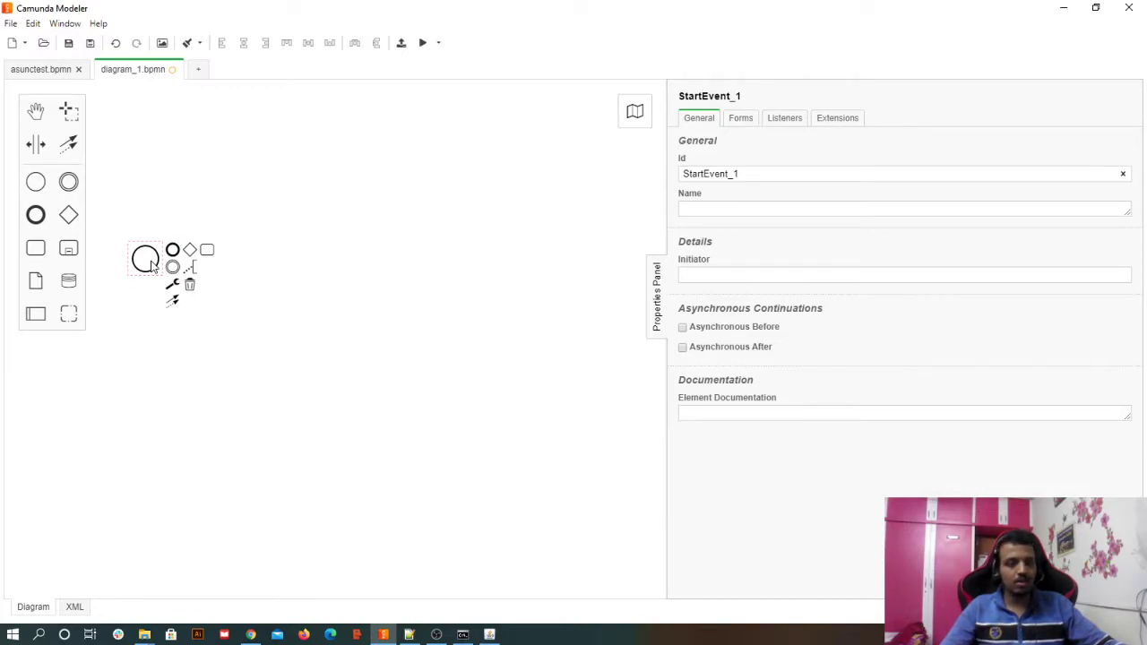
{"action": "left_click", "coordinate": [207, 249]}
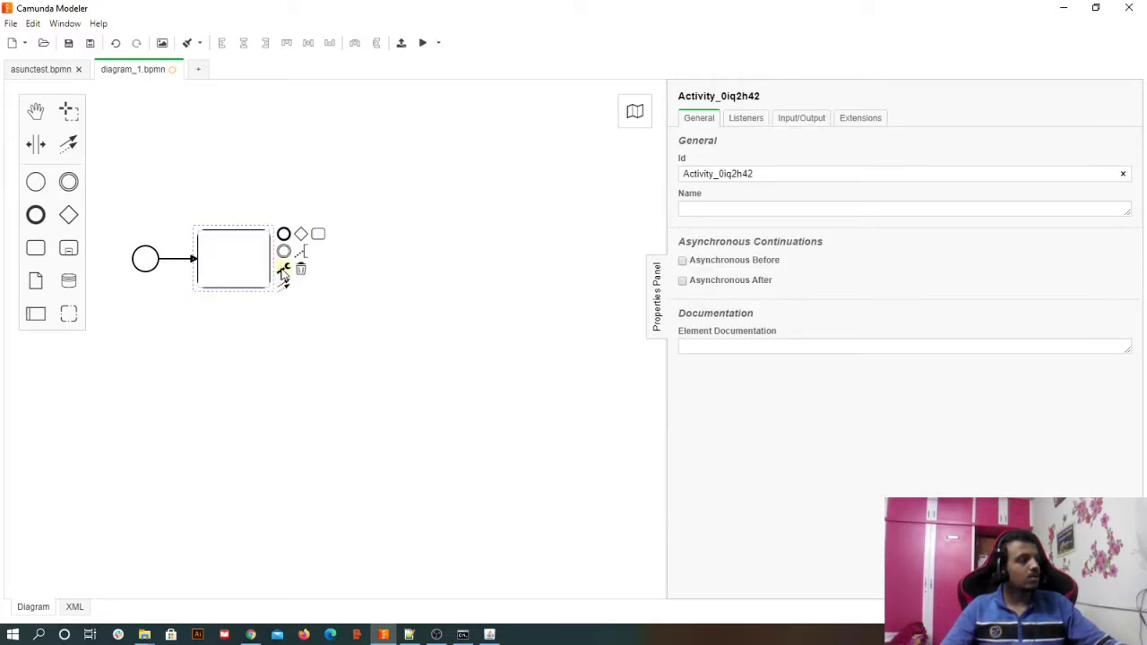
{"action": "left_click", "coordinate": [283, 274]}
{"action": "left_click", "coordinate": [318, 373]}
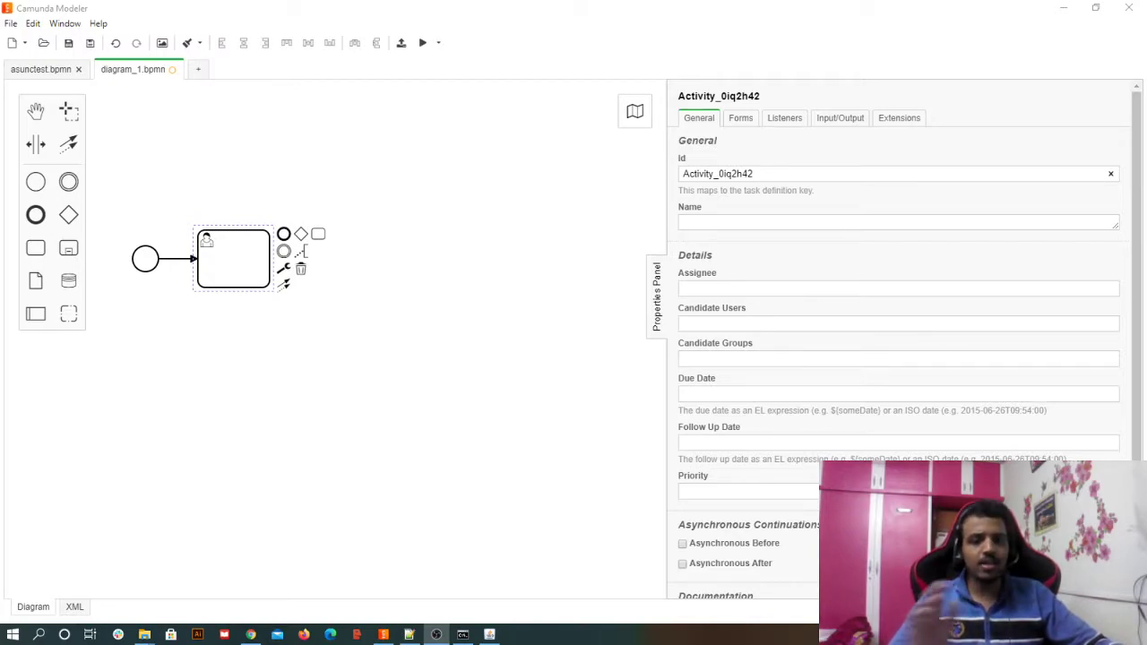
Set the process ID and name to dpointasync and save the diagram as dpointasync.bpmn
{"action": "left_click", "coordinate": [469, 308]}
{"action": "left_click_drag", "start_coordinate": [786, 173], "coordinate": [637, 177]}
{"action": "type", "text": "dpointasync"}
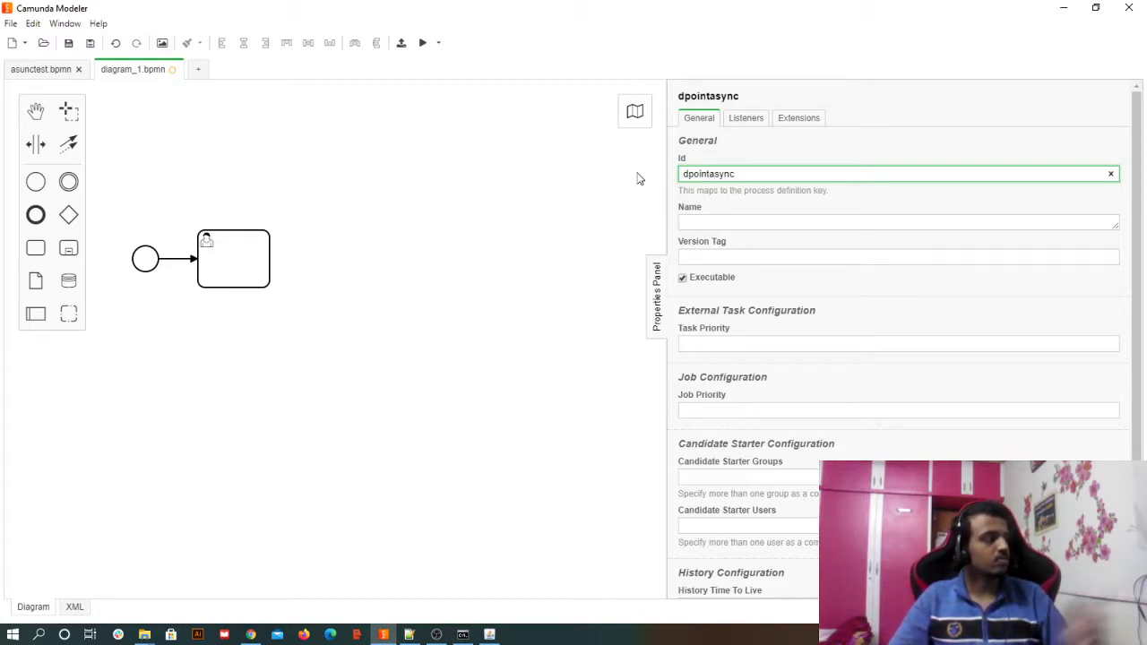
{"action": "key", "text": "ctrl+a"}
{"action": "key", "text": "ctrl+c"}
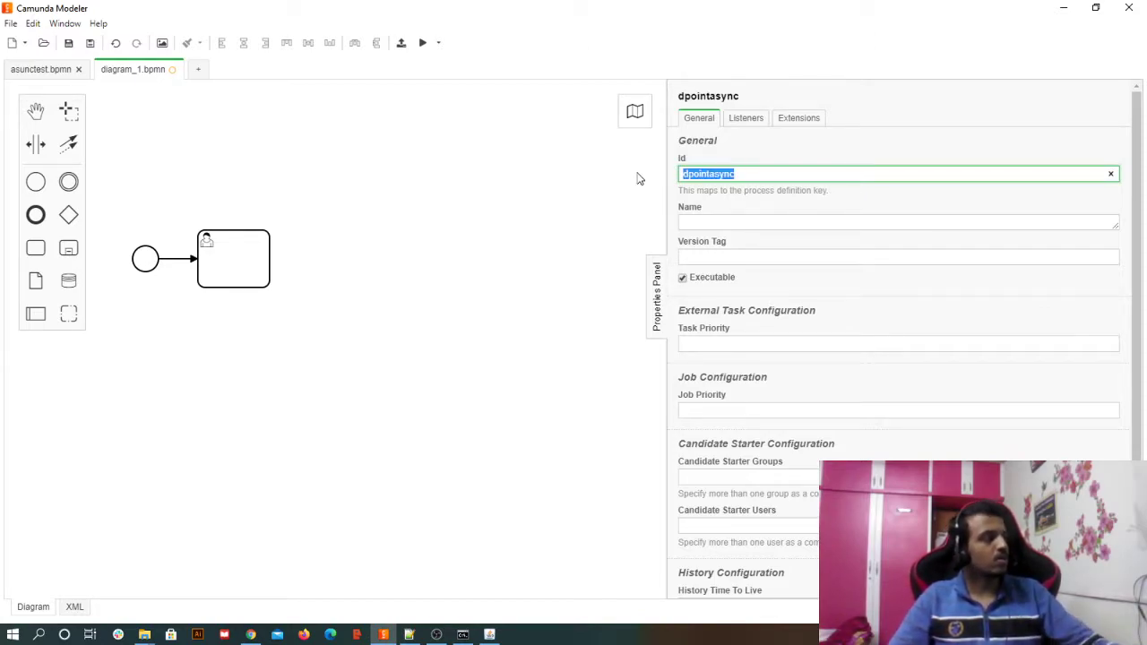
{"action": "left_click", "coordinate": [731, 223]}
{"action": "key", "text": "ctrl+v"}
{"action": "key", "text": "ctrl+s"}
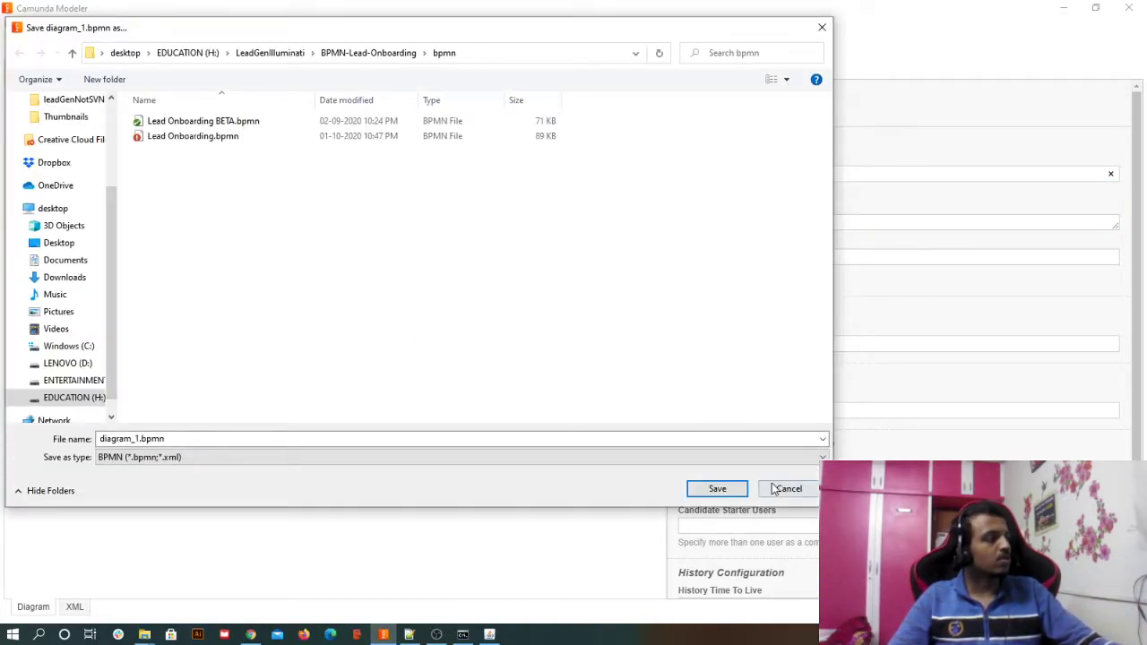
{"action": "left_click", "coordinate": [781, 488]}
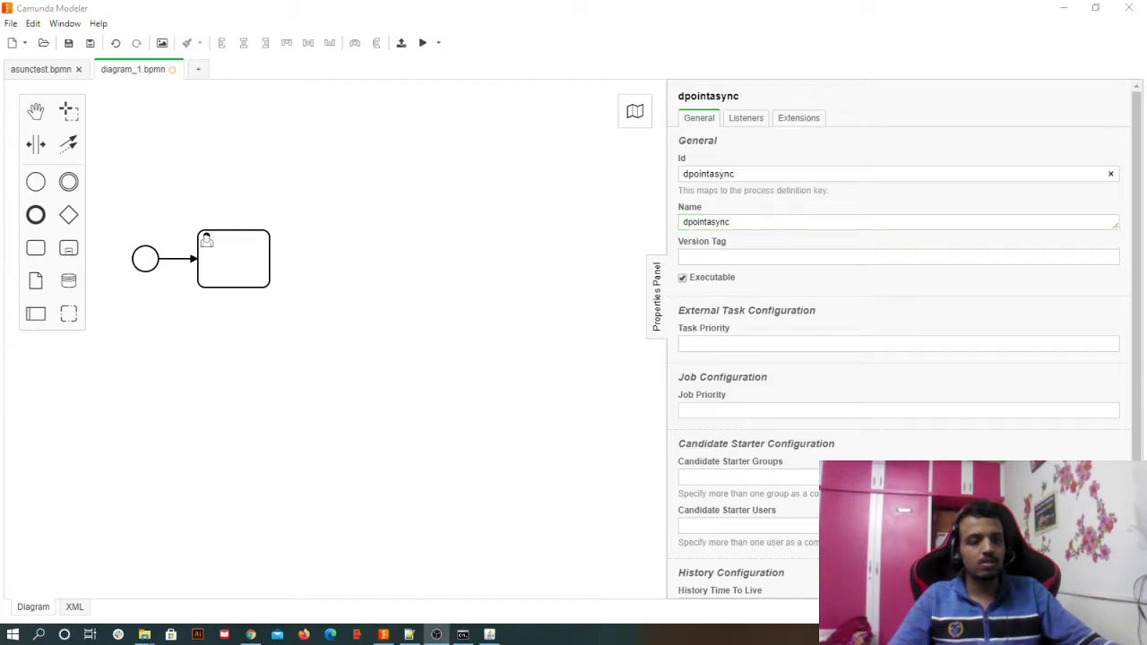
Set the user task's ID to asyncUserTask1
{"action": "left_click", "coordinate": [253, 287]}
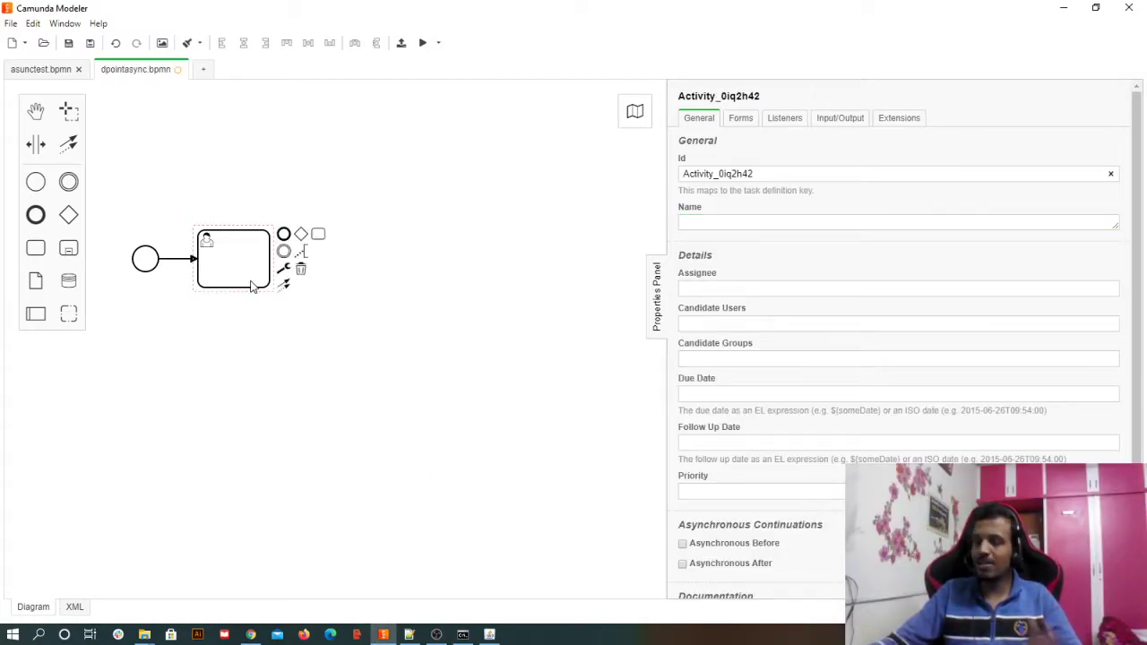
{"action": "left_click", "coordinate": [762, 174]}
{"action": "double_click", "coordinate": [762, 174]}
{"action": "type", "text": "asyncU"}
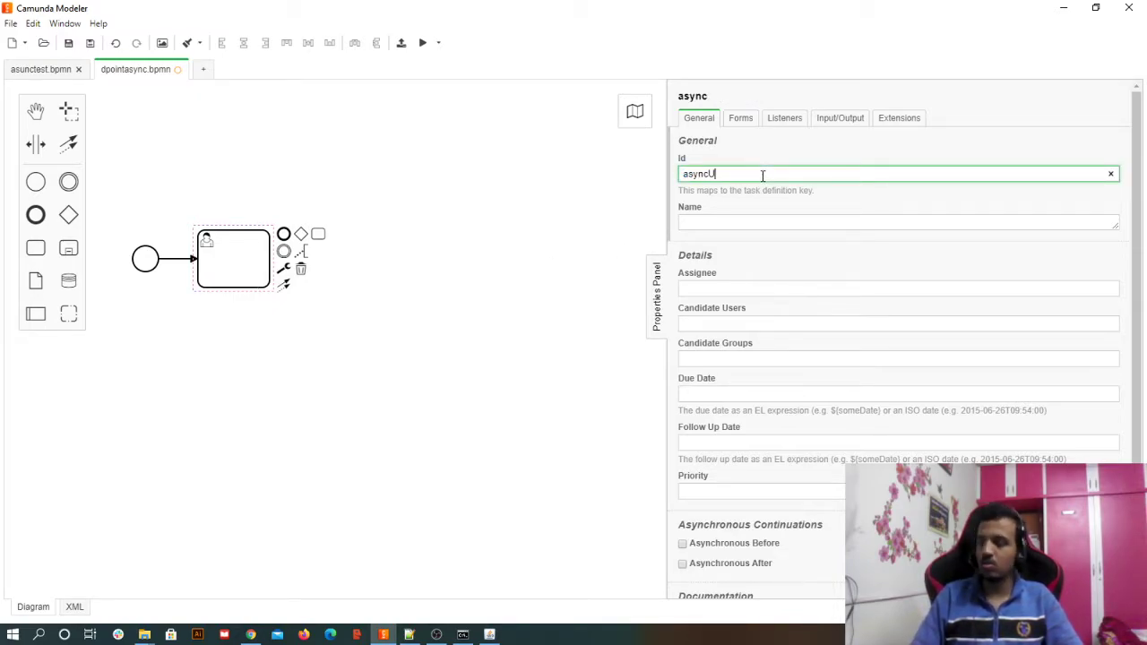
{"action": "type", "text": "serT"}
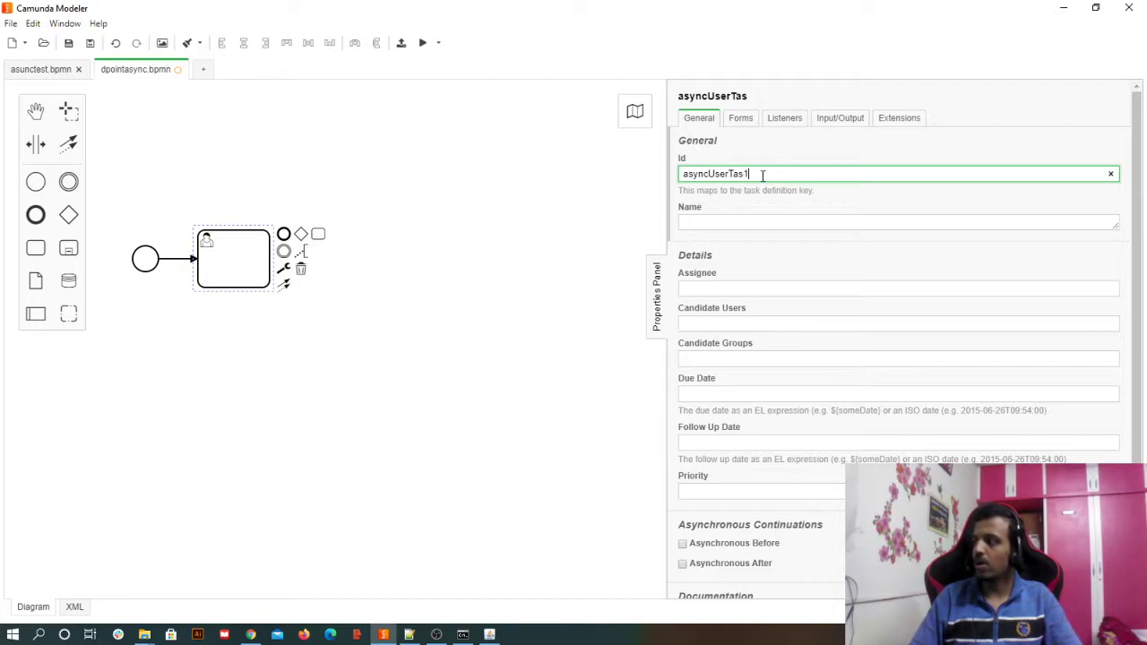
{"action": "type", "text": "ask1"}
Set both the ID and the name of the user task to orderByCustomer
{"action": "key", "text": "ctrl+a"}
{"action": "left_click", "coordinate": [762, 174]}
{"action": "key", "text": "ctrl+a"}
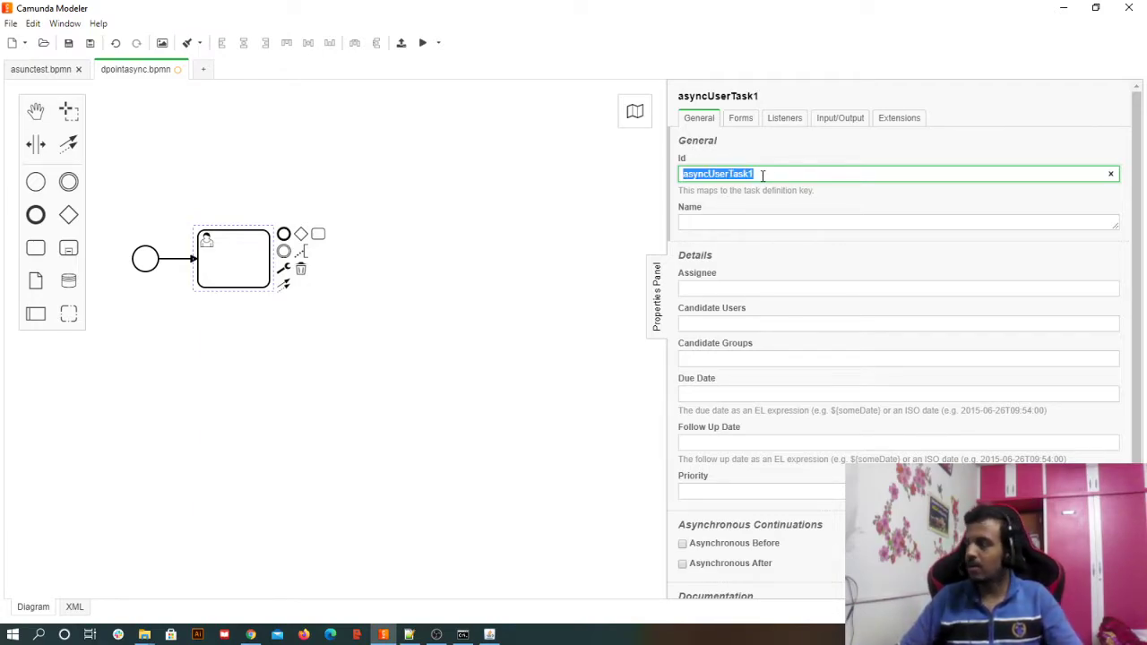
{"action": "type", "text": "order"}
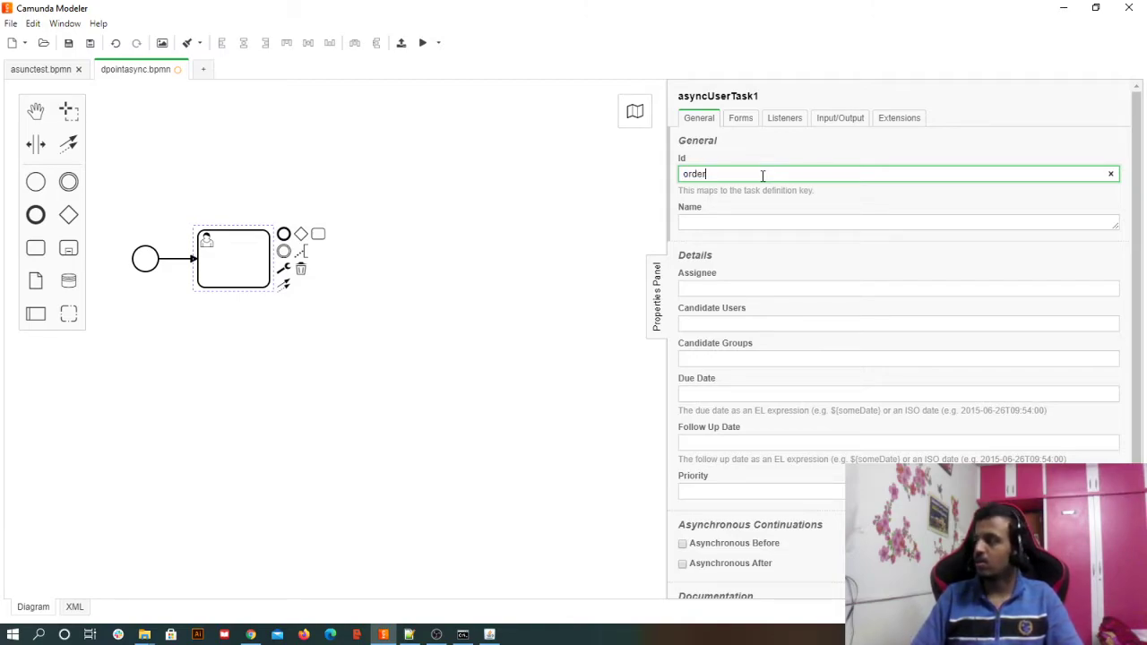
{"action": "type", "text": "ByCustomer"}
{"action": "key", "text": "ctrl+a"}
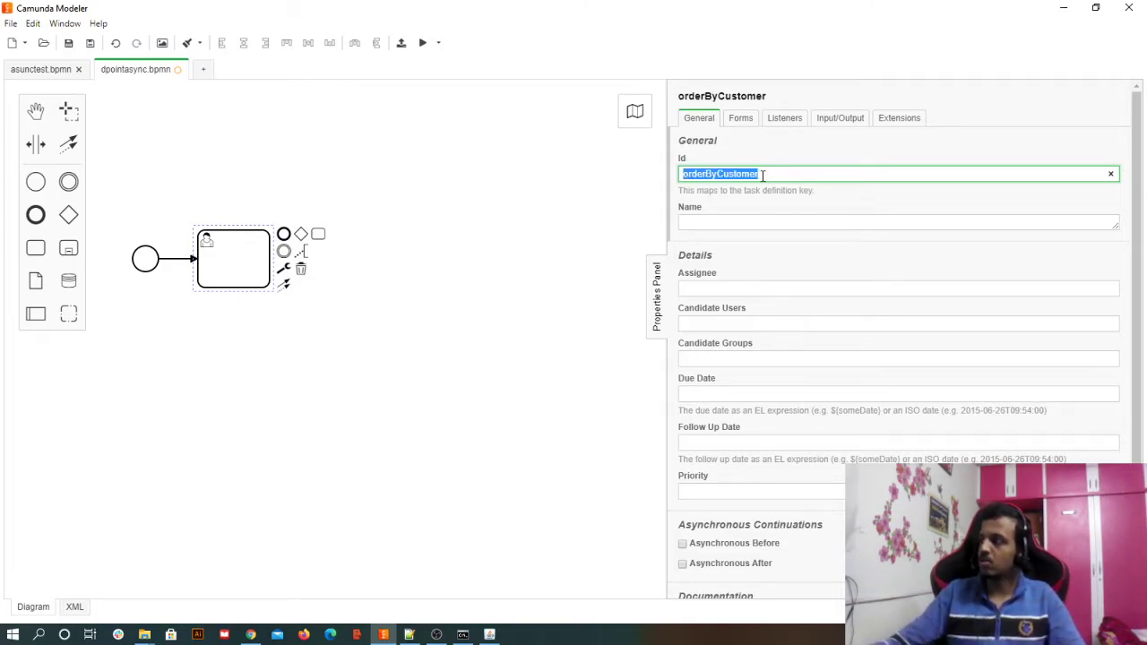
{"action": "key", "text": "ctrl+c"}
{"action": "left_click", "coordinate": [789, 223]}
{"action": "key", "text": "ctrl+v"}
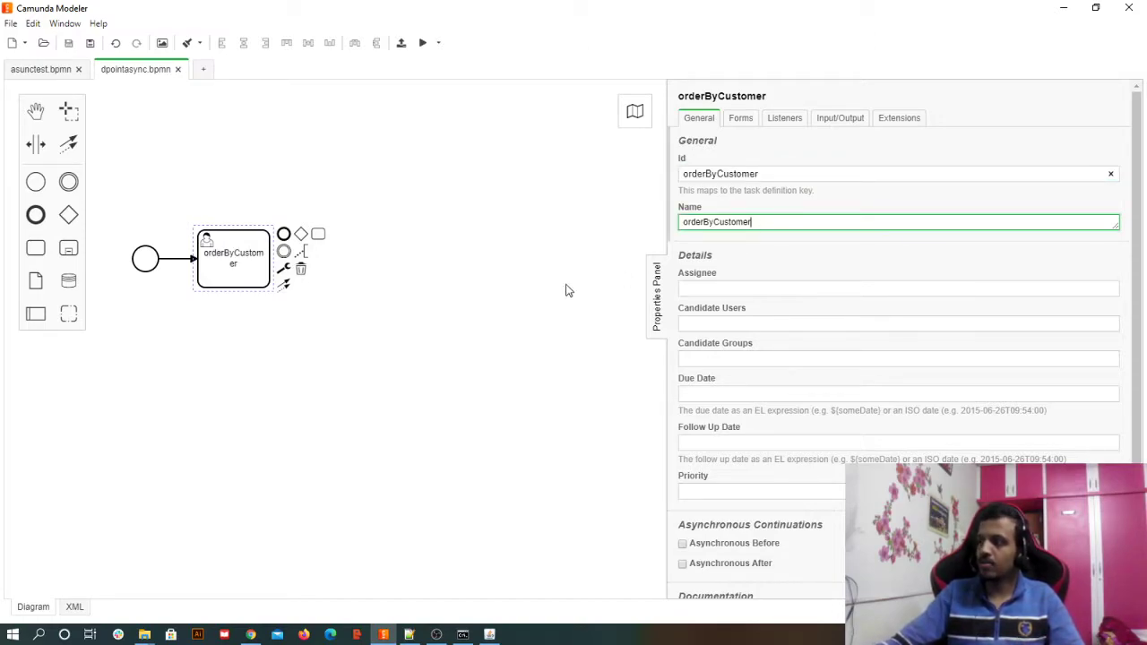
Append three tasks in sequence after orderByCustomer, finish the flow with an end event, and narrow the properties area
{"action": "left_click", "coordinate": [318, 235]}
{"action": "left_click_drag", "start_coordinate": [484, 420], "coordinate": [464, 451]}
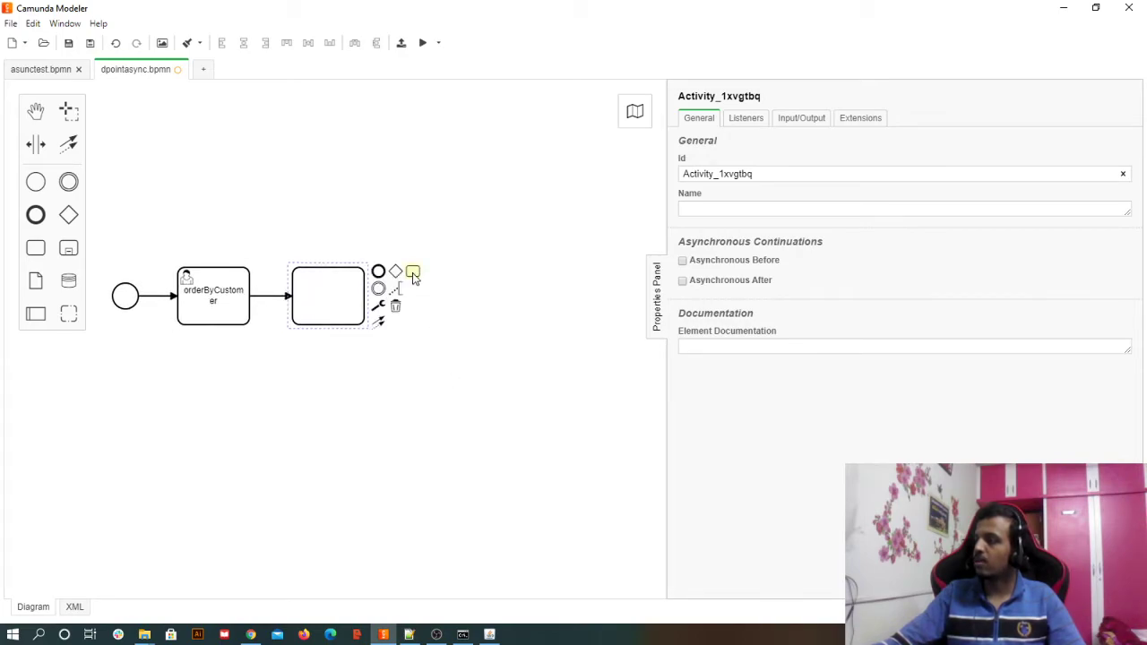
{"action": "left_click", "coordinate": [410, 272]}
{"action": "left_click", "coordinate": [527, 271]}
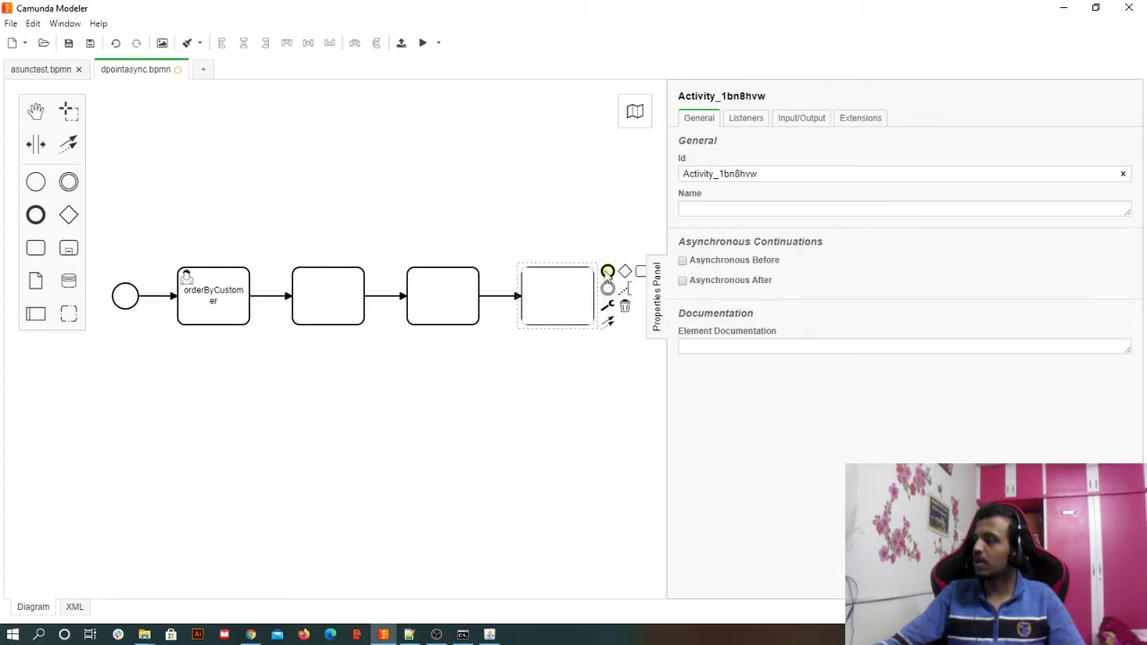
{"action": "left_click", "coordinate": [608, 272]}
{"action": "left_click_drag", "start_coordinate": [665, 451], "coordinate": [774, 452]}
Turn the task after orderByCustomer into a service task with both ID and name set to setupCooking
{"action": "left_click", "coordinate": [328, 302]}
{"action": "left_click", "coordinate": [377, 306]}
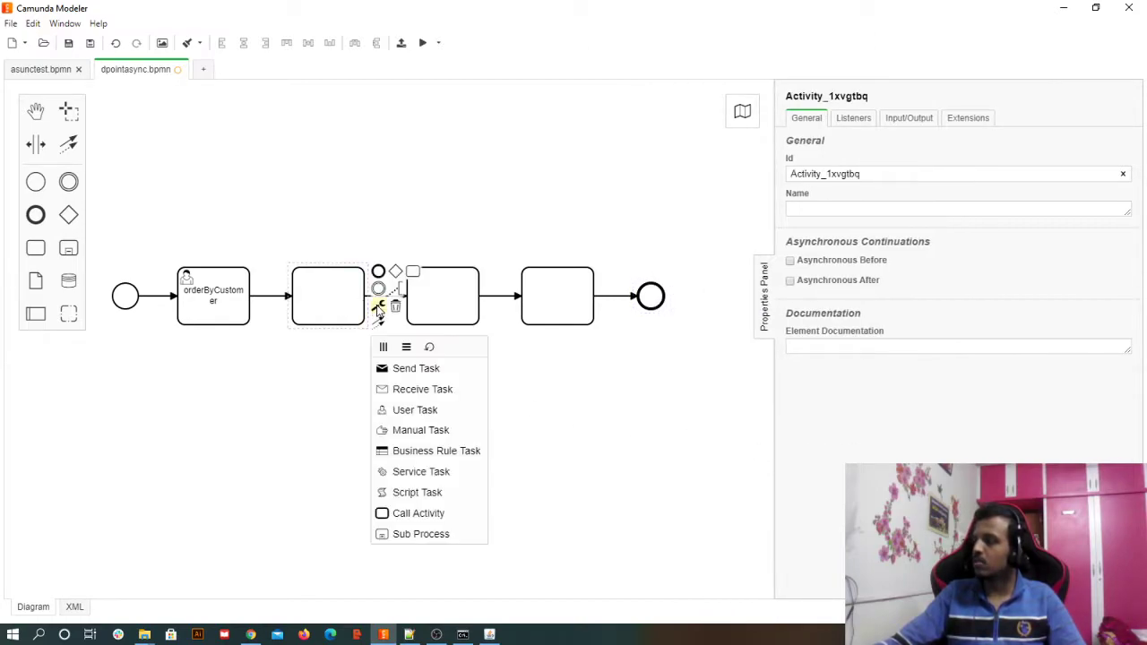
{"action": "left_click", "coordinate": [436, 474]}
{"action": "left_click_drag", "start_coordinate": [888, 173], "coordinate": [755, 177]}
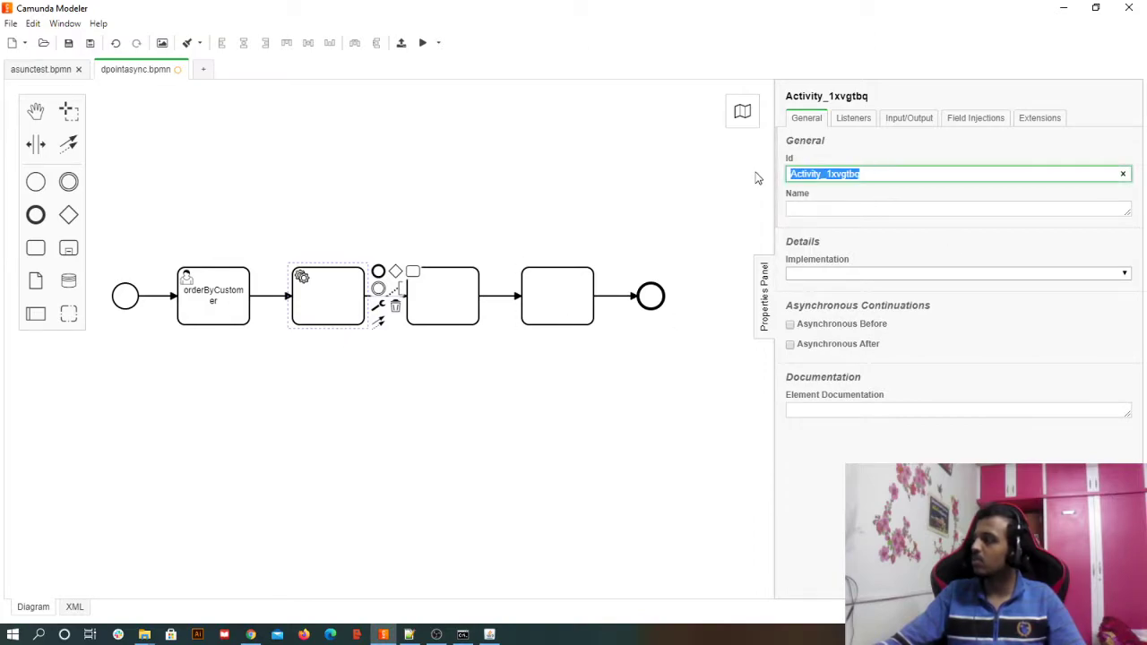
{"action": "type", "text": "setupCooking"}
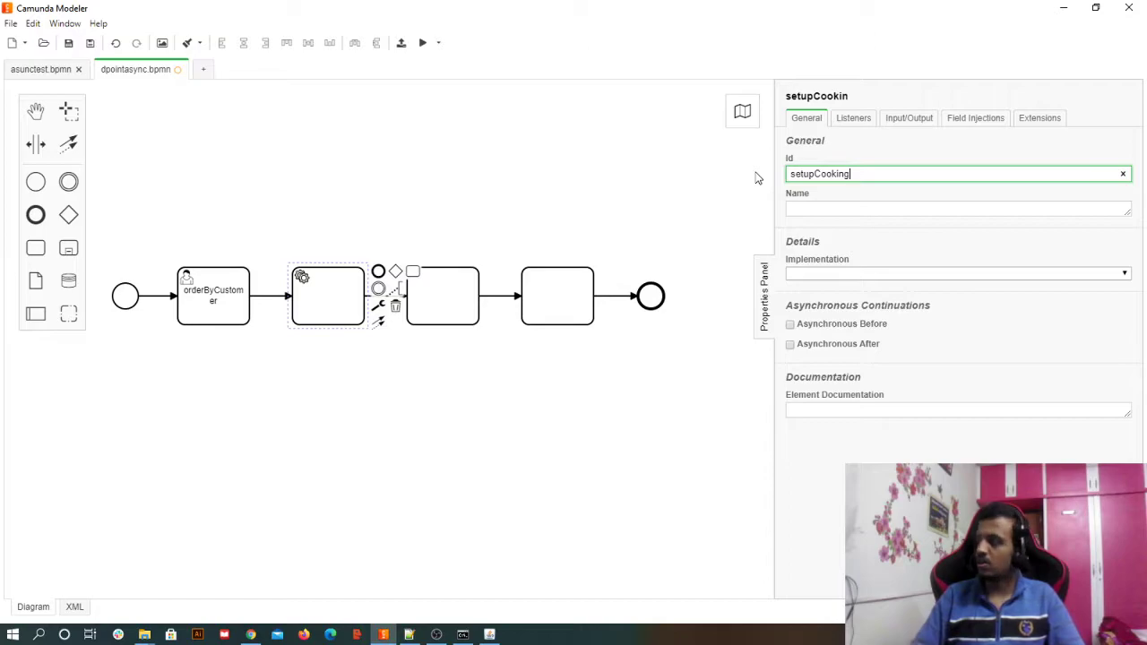
{"action": "key", "text": "ctrl+a"}
{"action": "key", "text": "ctrl+c"}
{"action": "left_click", "coordinate": [804, 207]}
{"action": "key", "text": "ctrl+v"}
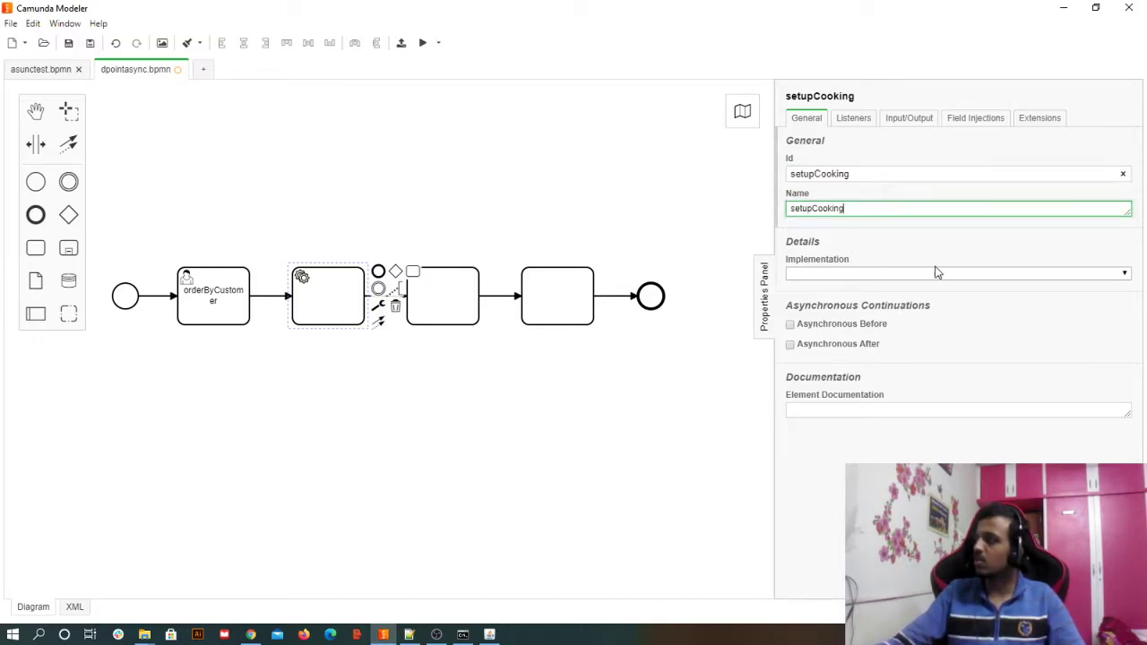
Set the implementation of the setupCooking task to Expression with the value ${1==1}
{"action": "left_click", "coordinate": [459, 304]}
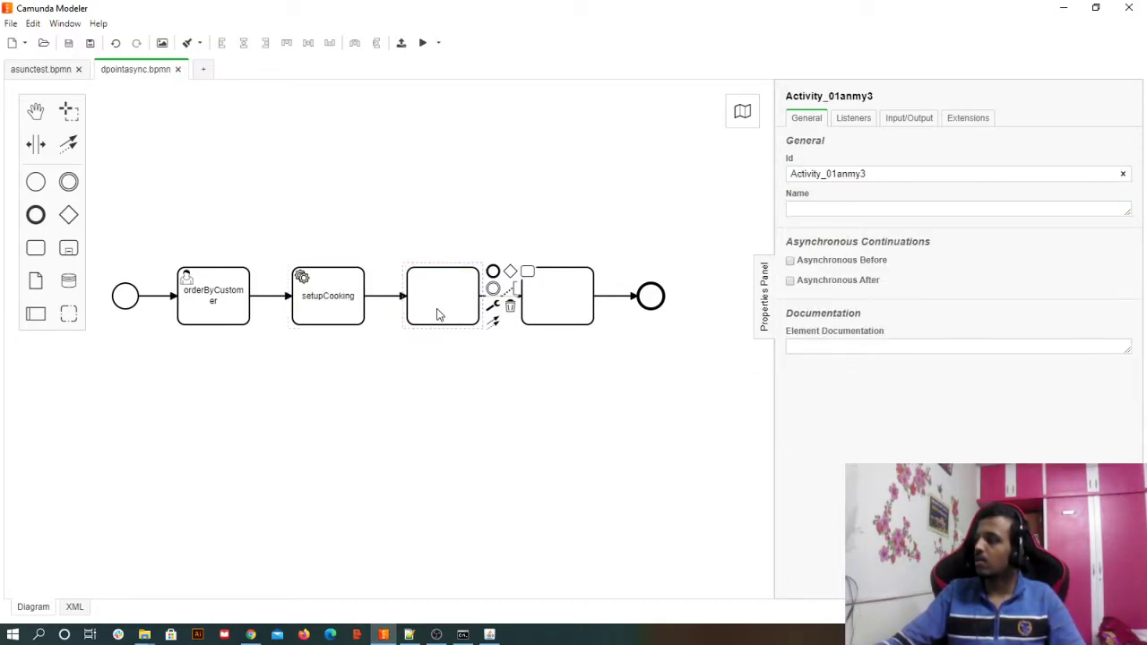
{"action": "left_click", "coordinate": [333, 310]}
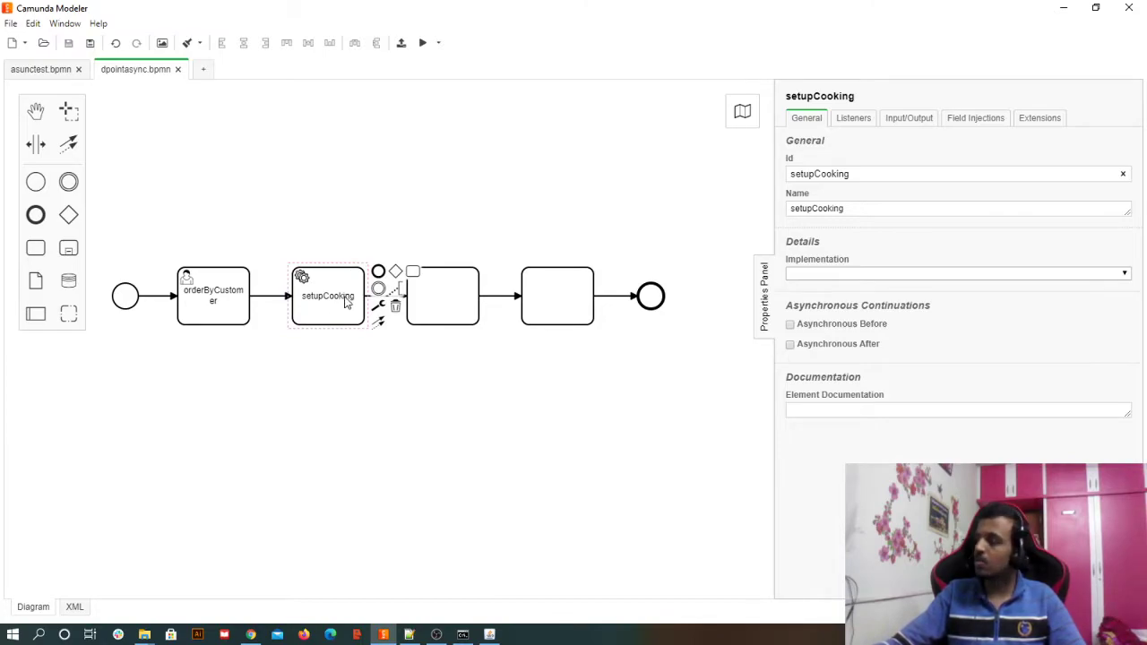
{"action": "left_click", "coordinate": [870, 273]}
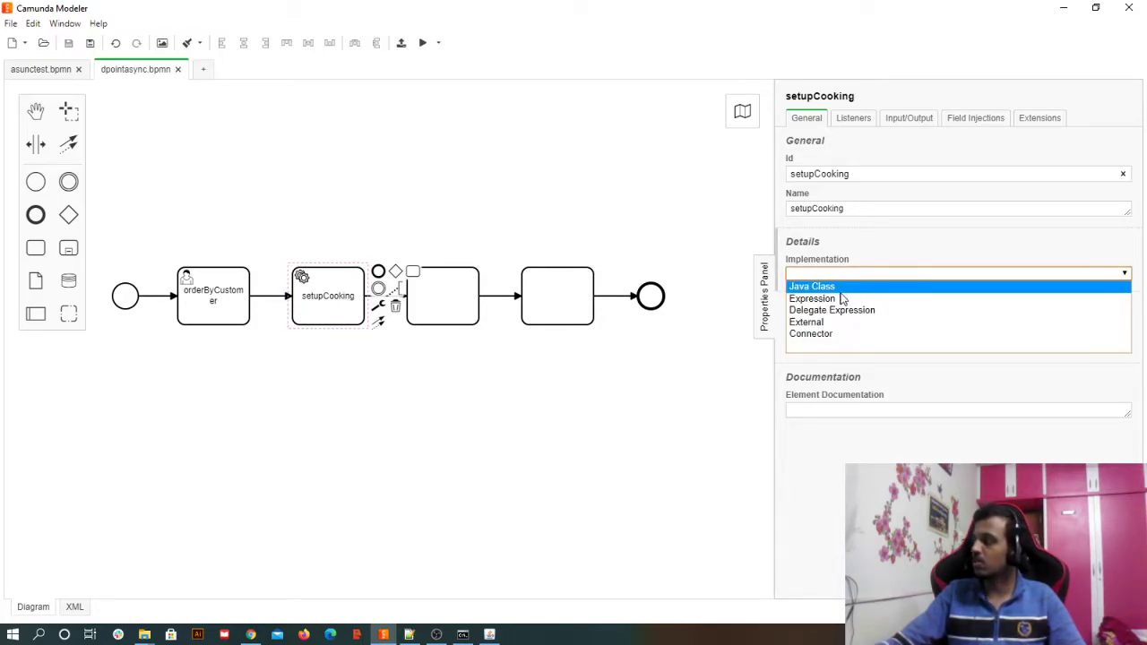
{"action": "left_click", "coordinate": [842, 298]}
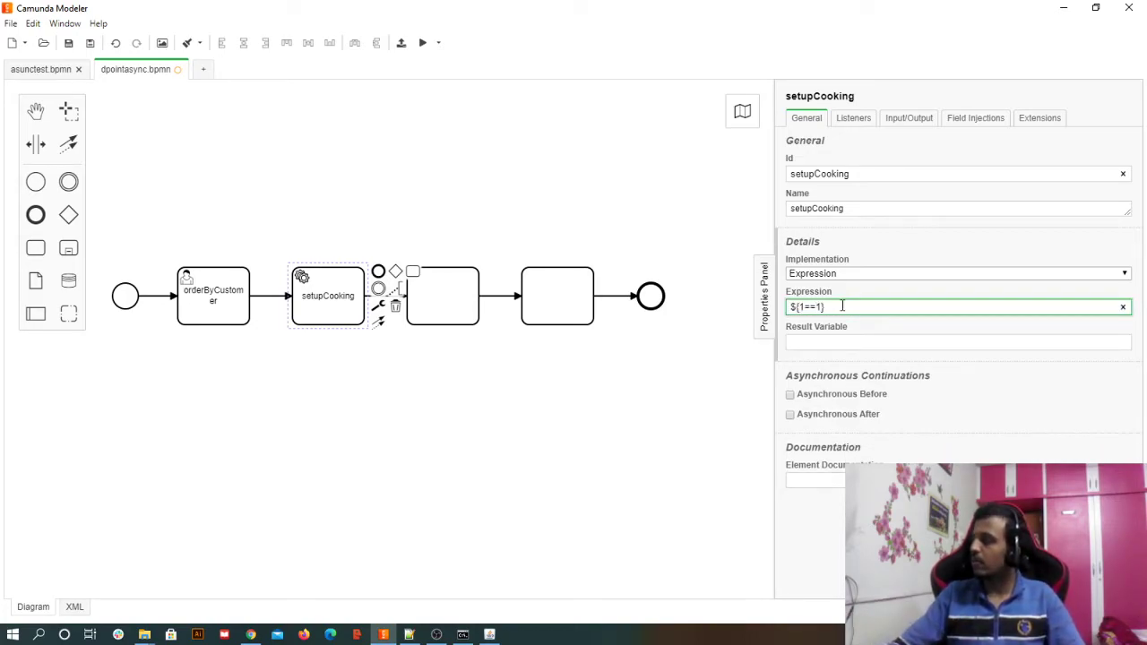
Turn the task after setupCooking into a service task with both ID and name set to cooking
{"action": "left_click", "coordinate": [445, 287]}
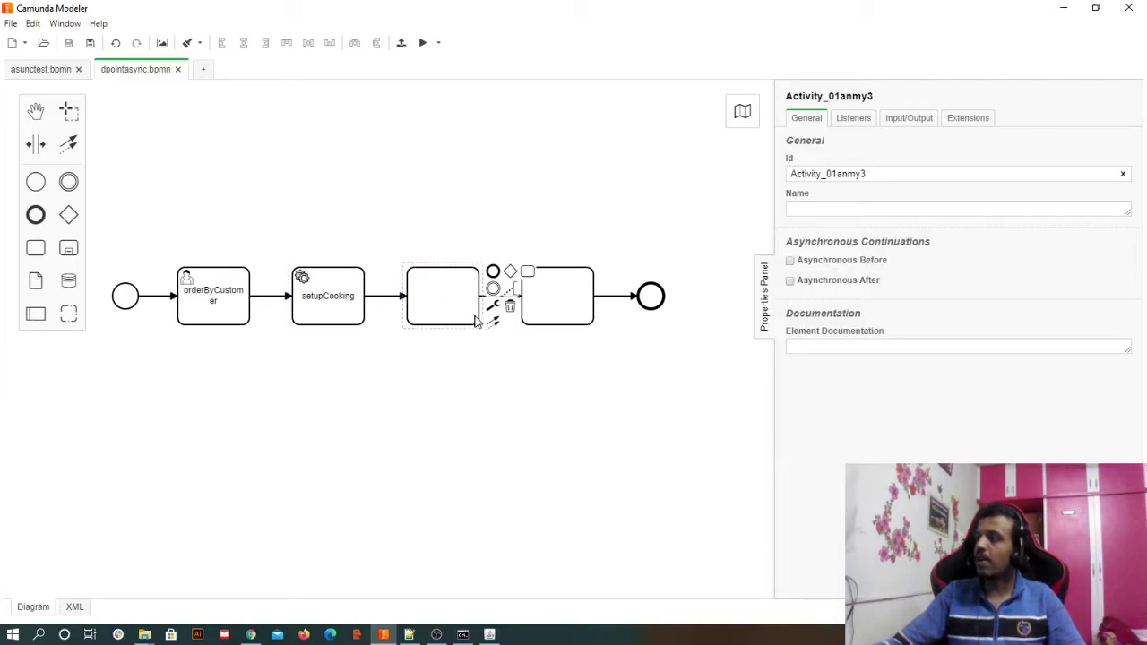
{"action": "left_click", "coordinate": [492, 305]}
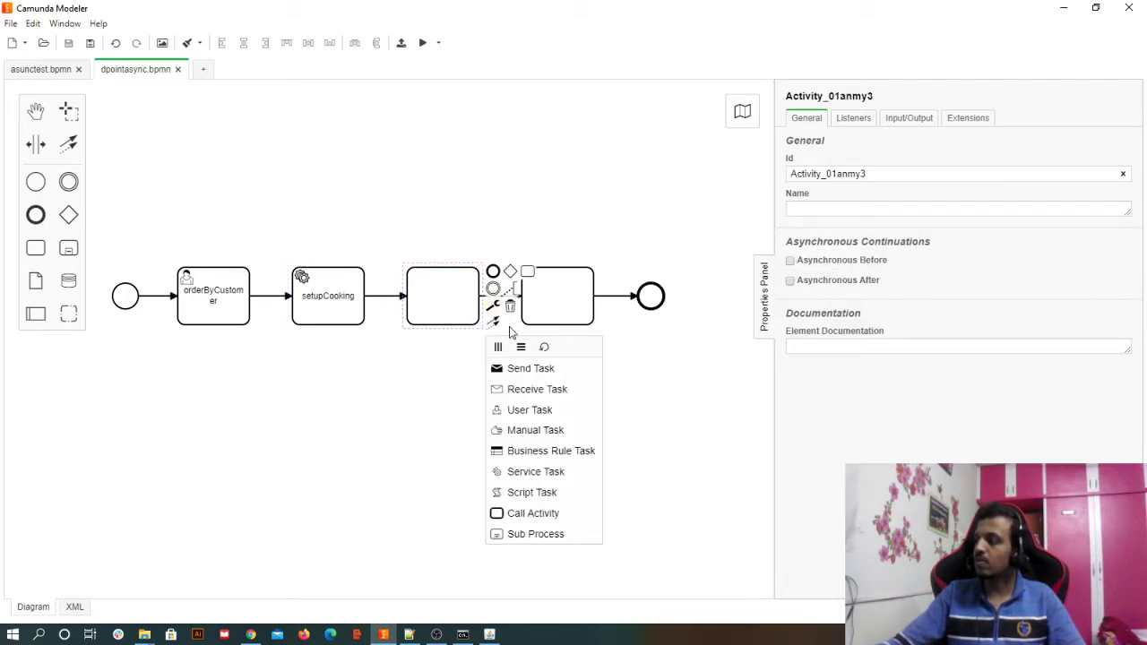
{"action": "left_click", "coordinate": [538, 473]}
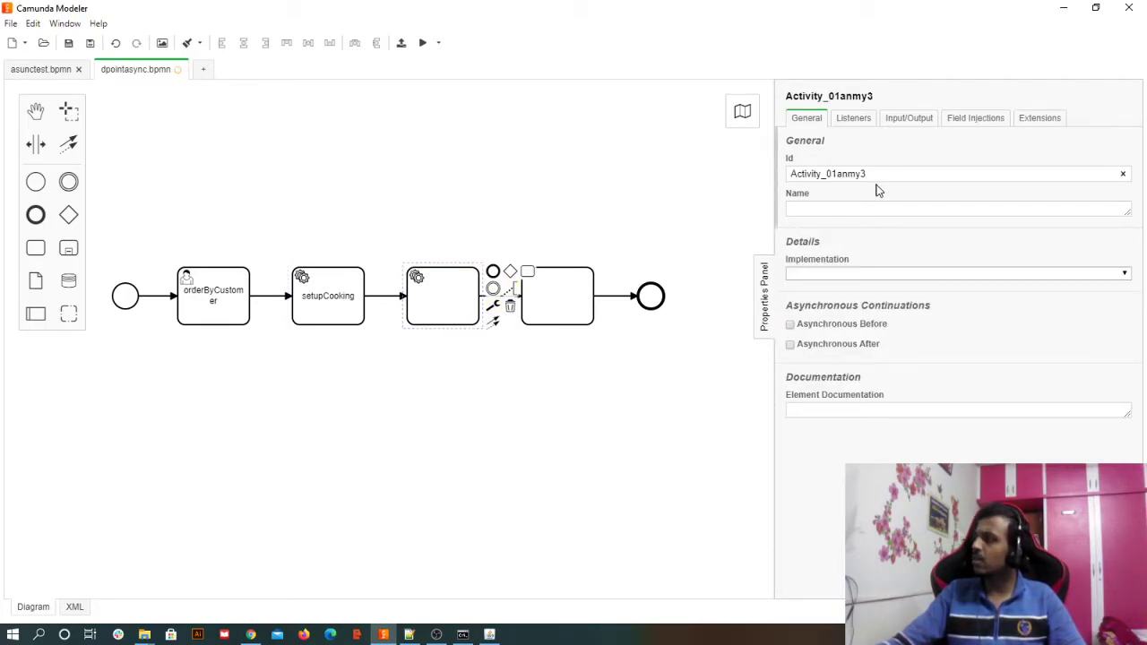
{"action": "left_click_drag", "start_coordinate": [877, 174], "coordinate": [780, 180]}
{"action": "type", "text": "cok"}
{"action": "key", "text": "BackSpace"}
{"action": "type", "text": "okin"}
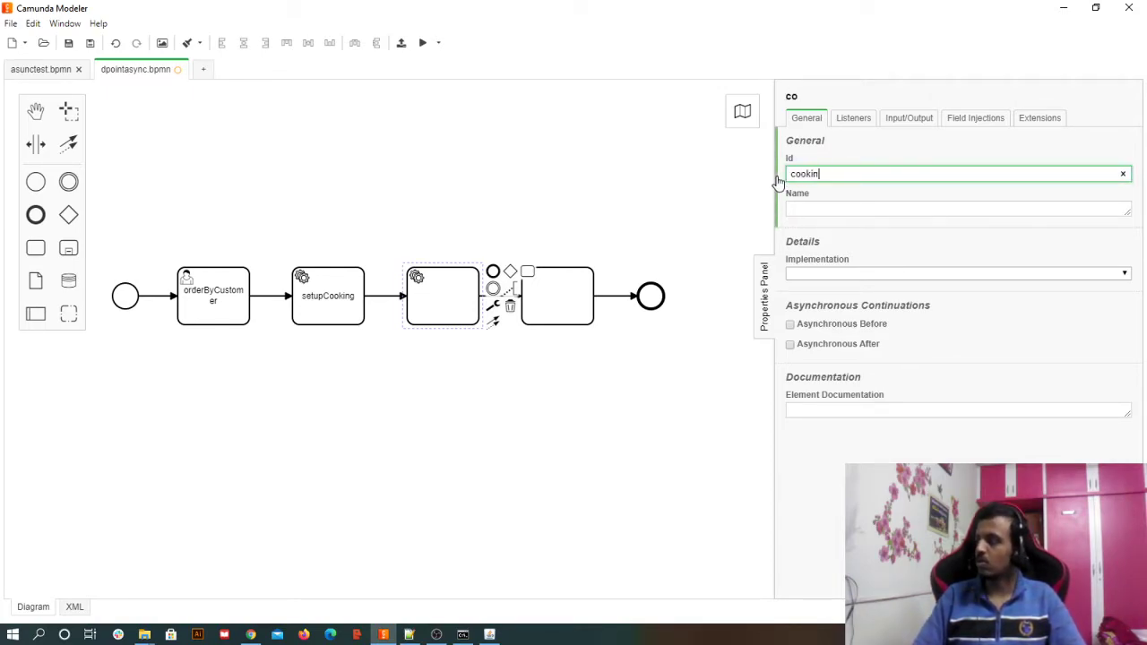
{"action": "type", "text": "g"}
{"action": "key", "text": "ctrl+a"}
{"action": "key", "text": "ctrl+c"}
{"action": "left_click", "coordinate": [849, 210]}
{"action": "key", "text": "ctrl+v"}
Change the ID and name of the cooking service task to chefCooking
{"action": "left_click", "coordinate": [795, 173]}
{"action": "key", "text": "BackSpace"}
{"action": "type", "text": "chefC"}
{"action": "key", "text": "ctrl+a"}
{"action": "key", "text": "ctrl+c"}
{"action": "left_click", "coordinate": [866, 210]}
{"action": "key", "text": "ctrl+a"}
{"action": "key", "text": "ctrl+v"}
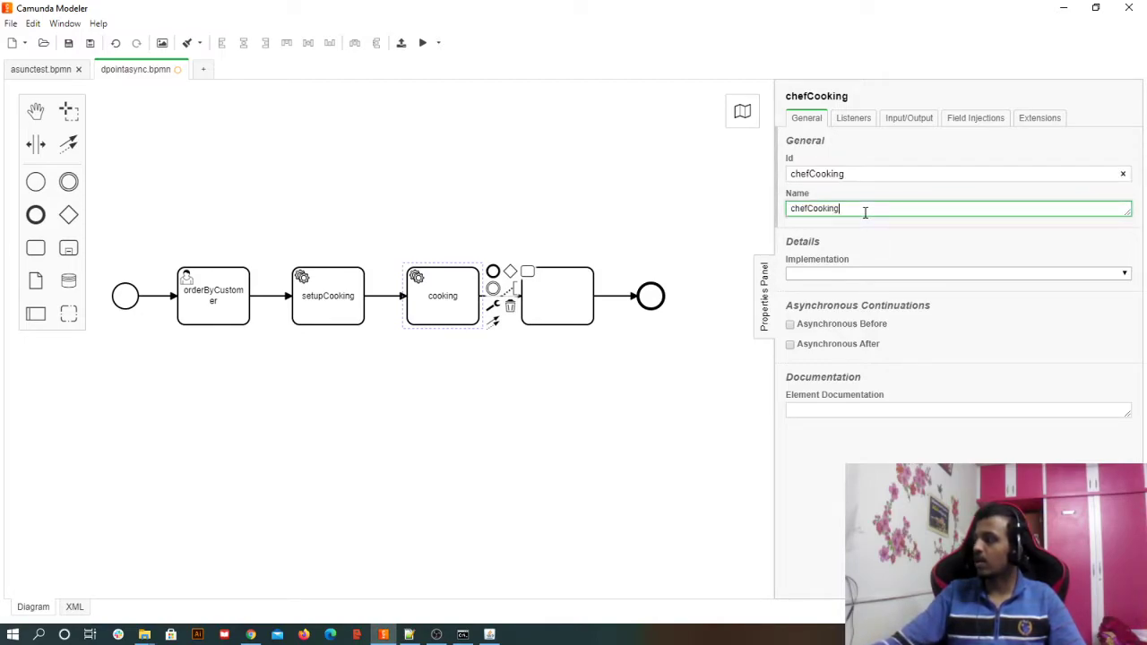
Set the implementation of the chefCooking task to Expression with the value ${1==1} and save the diagram
{"action": "left_click", "coordinate": [864, 273]}
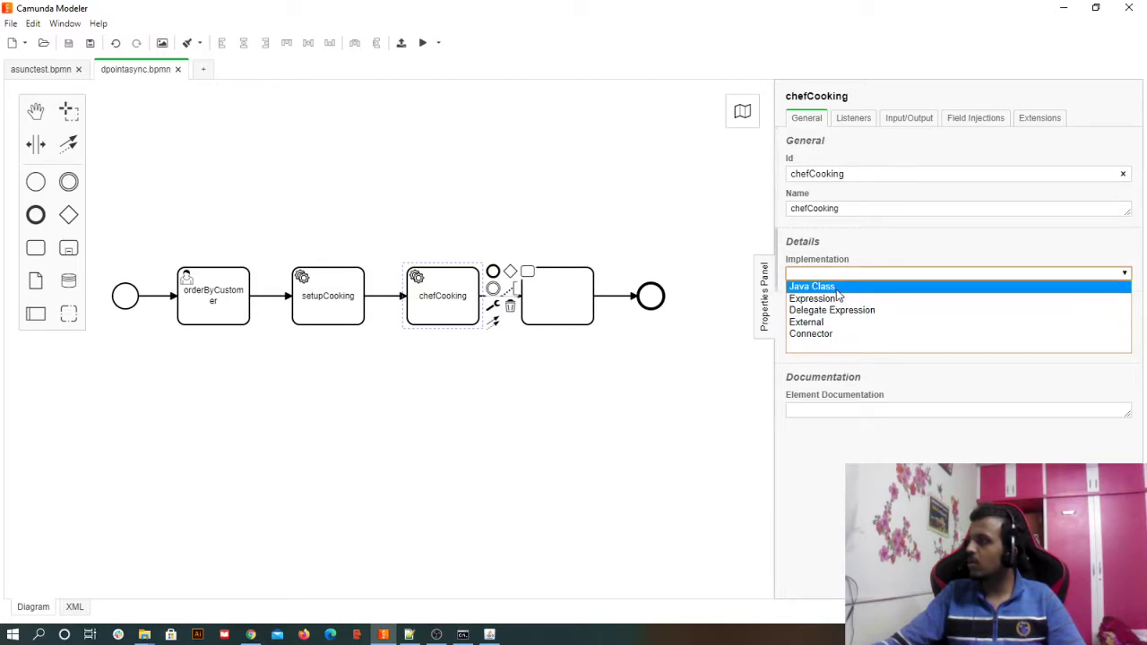
{"action": "left_click", "coordinate": [833, 302]}
{"action": "left_click", "coordinate": [835, 307]}
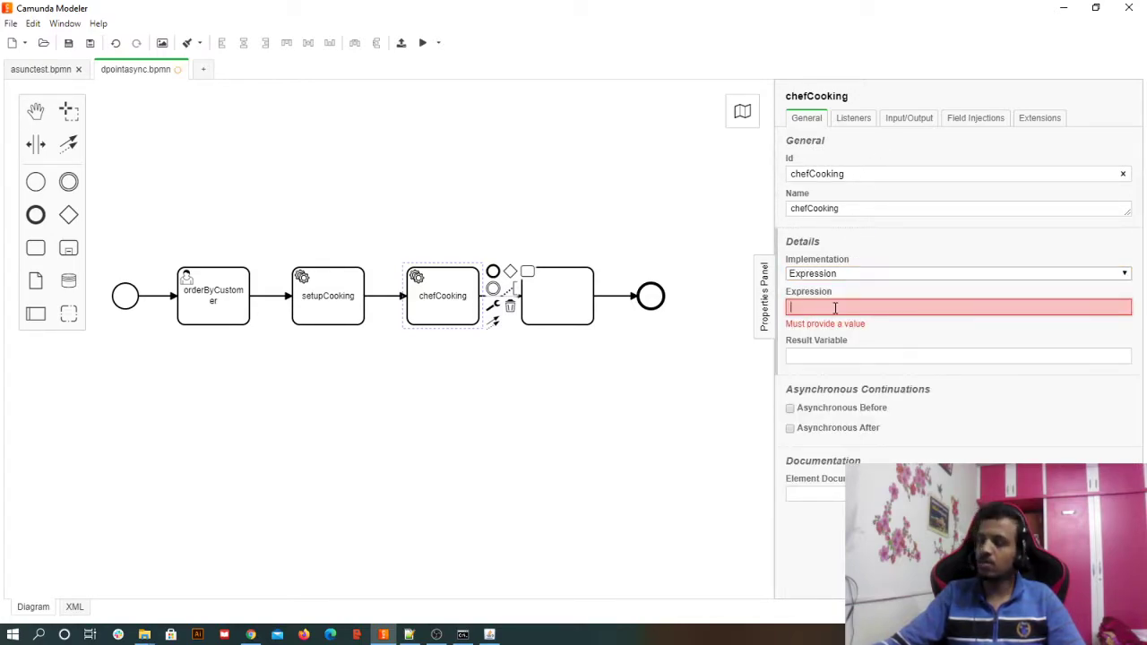
{"action": "type", "text": "${1==1}"}
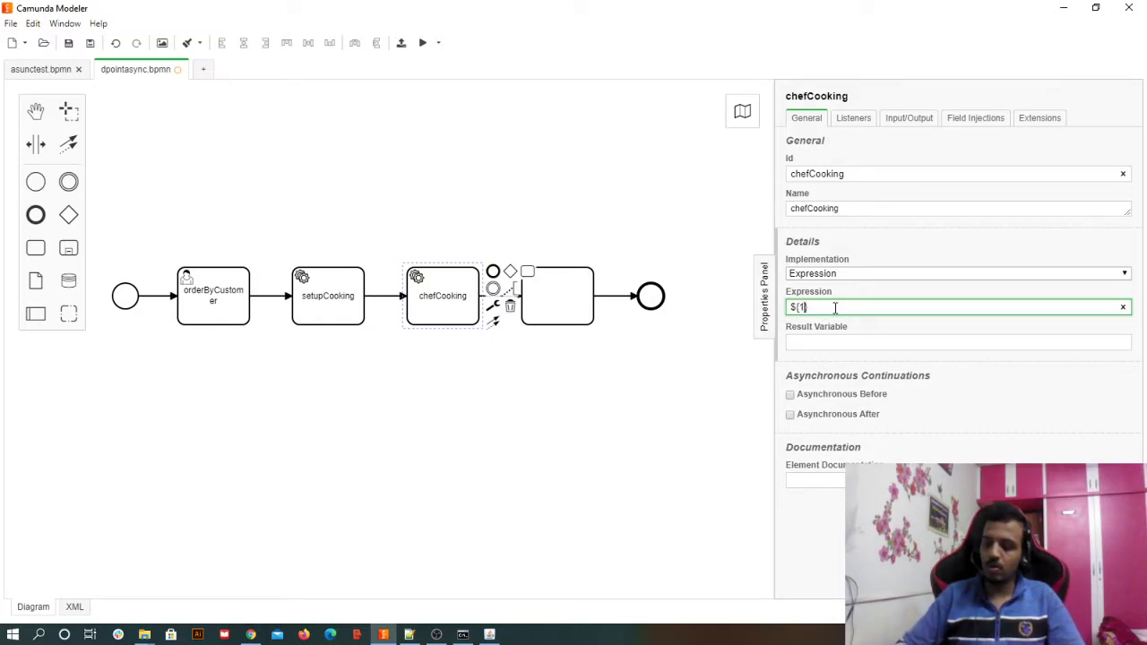
{"action": "key", "text": "ctrl+s"}
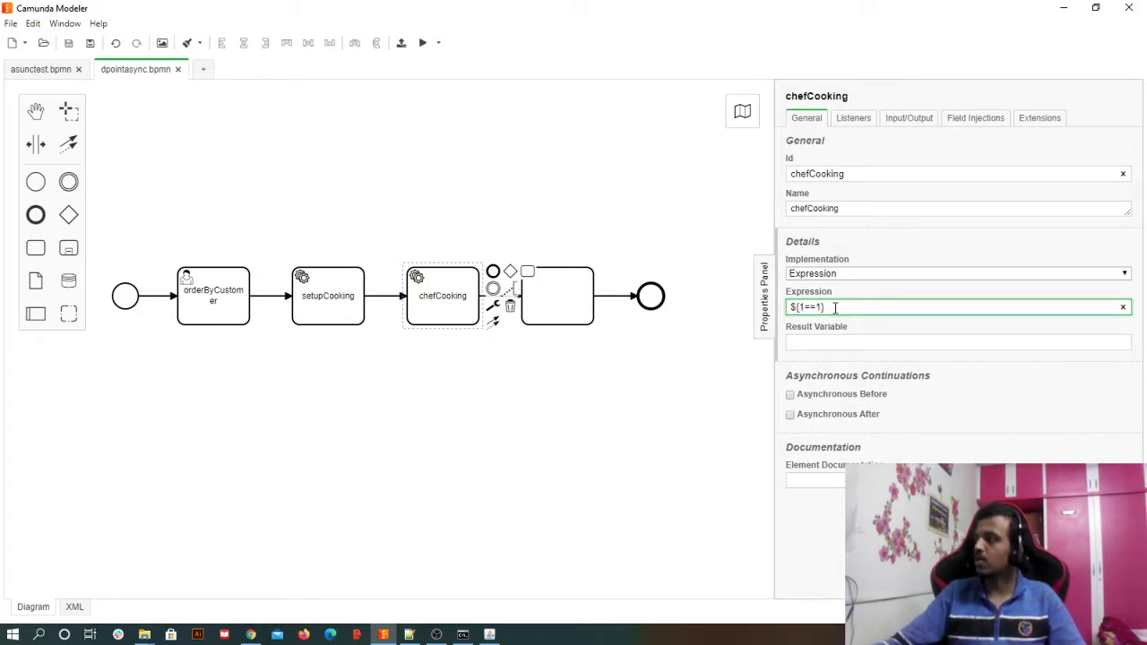
Add a start execution listener of type Script to chefCooking, with format javascript and the inline script "some random script"
{"action": "left_click", "coordinate": [844, 124]}
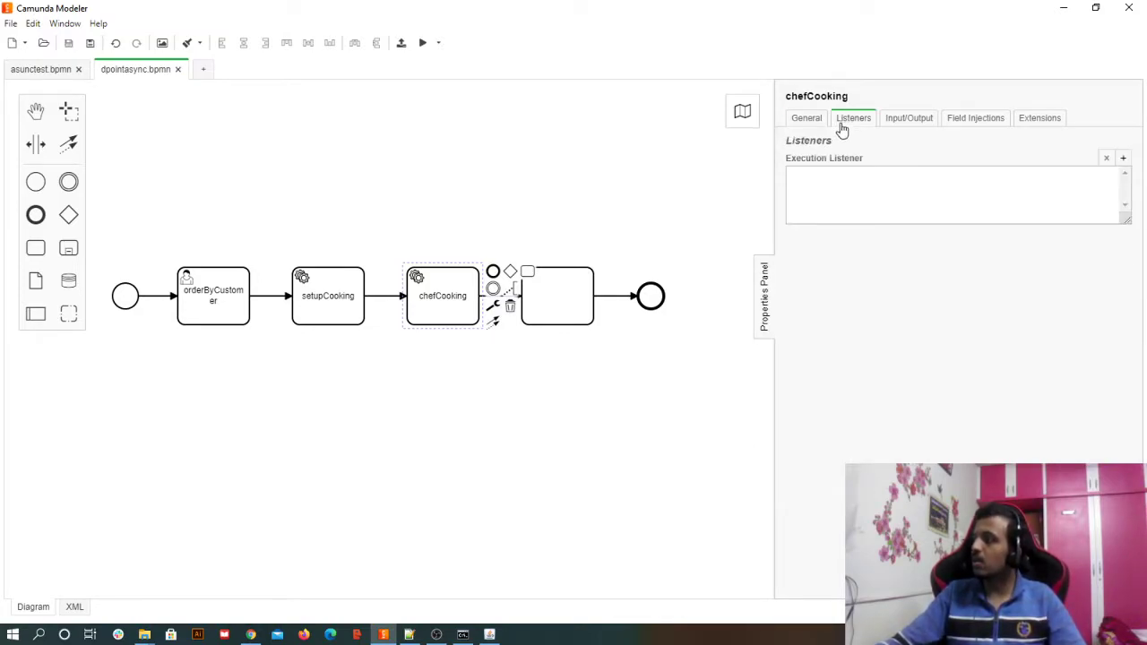
{"action": "left_click", "coordinate": [1122, 158]}
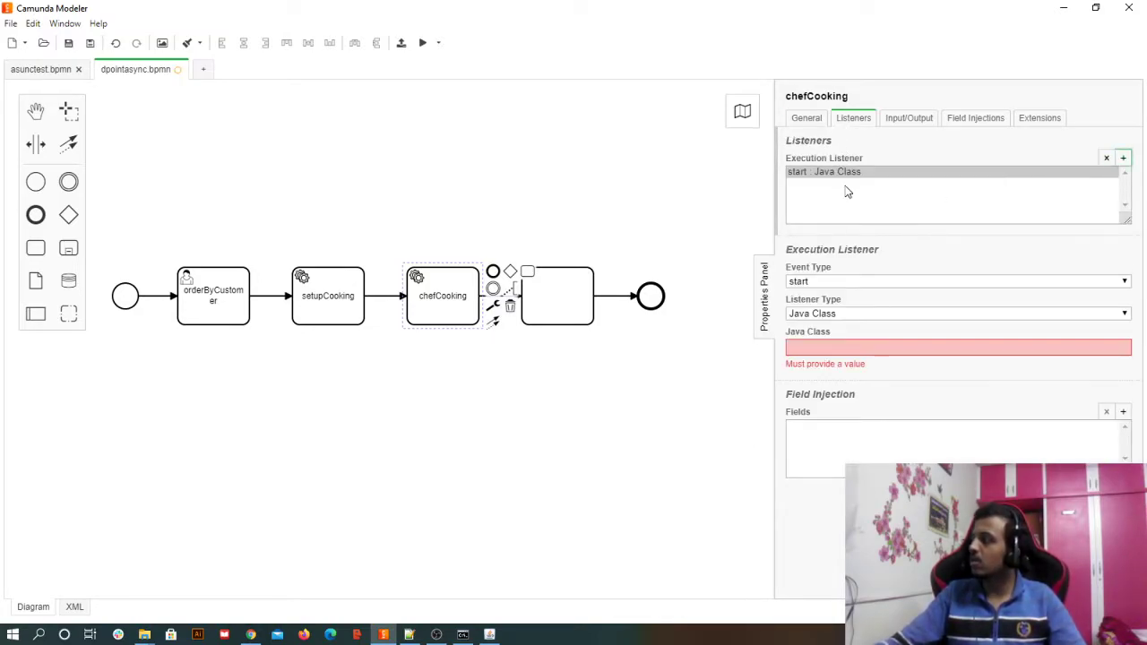
{"action": "left_click", "coordinate": [829, 314]}
{"action": "left_click", "coordinate": [826, 363]}
{"action": "left_click", "coordinate": [831, 348]}
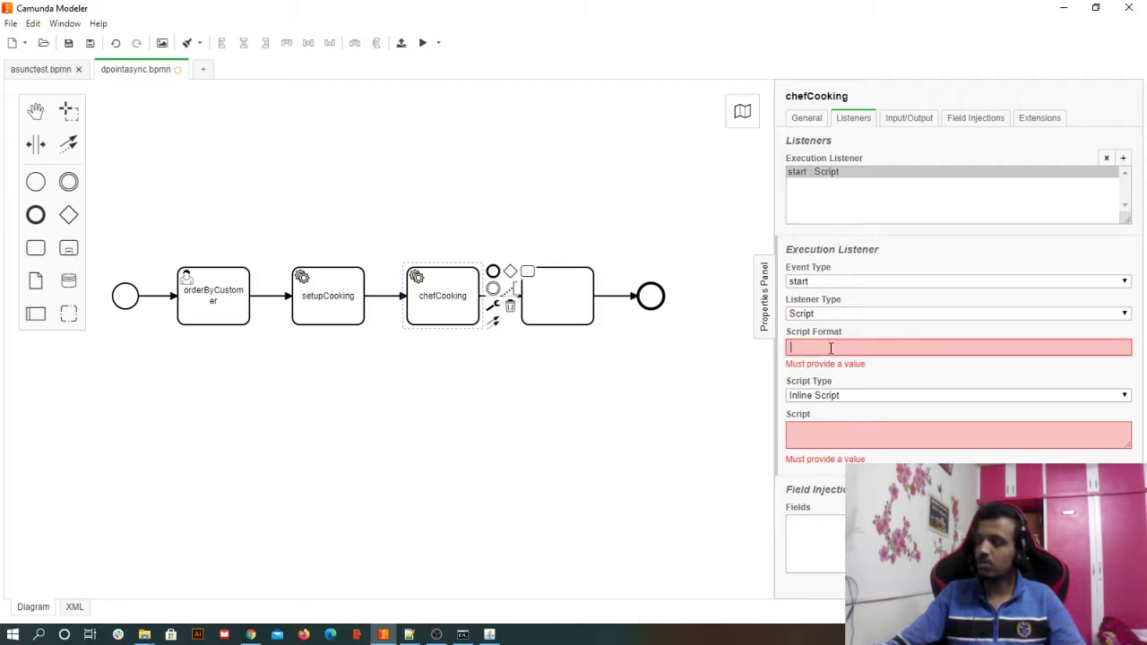
{"action": "type", "text": "javascript"}
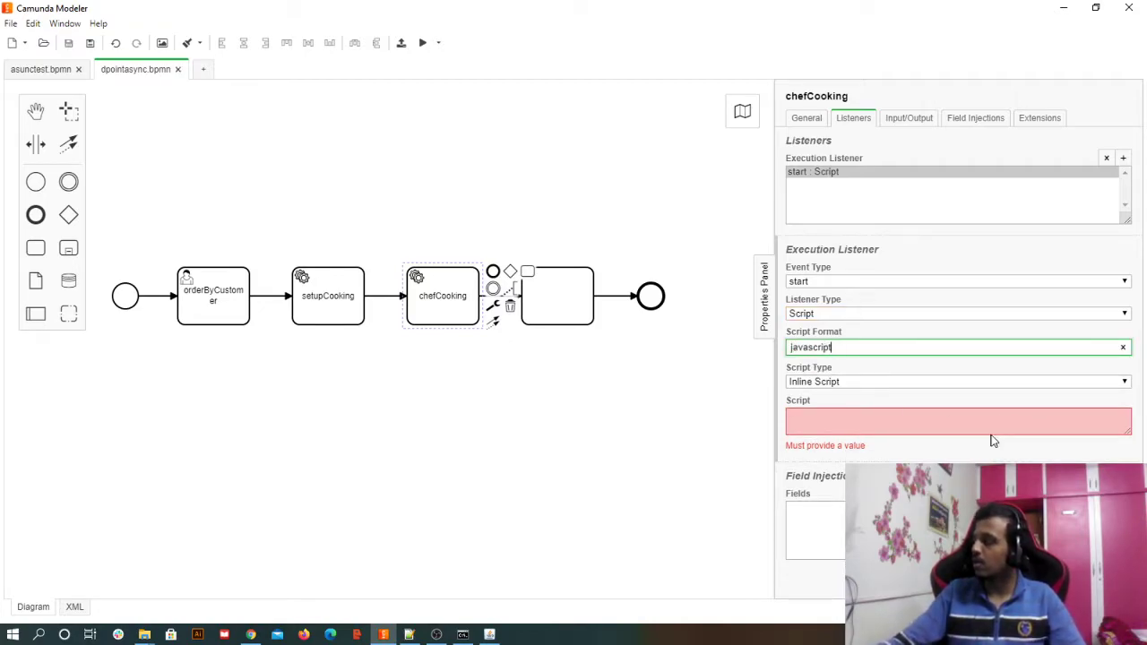
{"action": "left_click", "coordinate": [982, 414]}
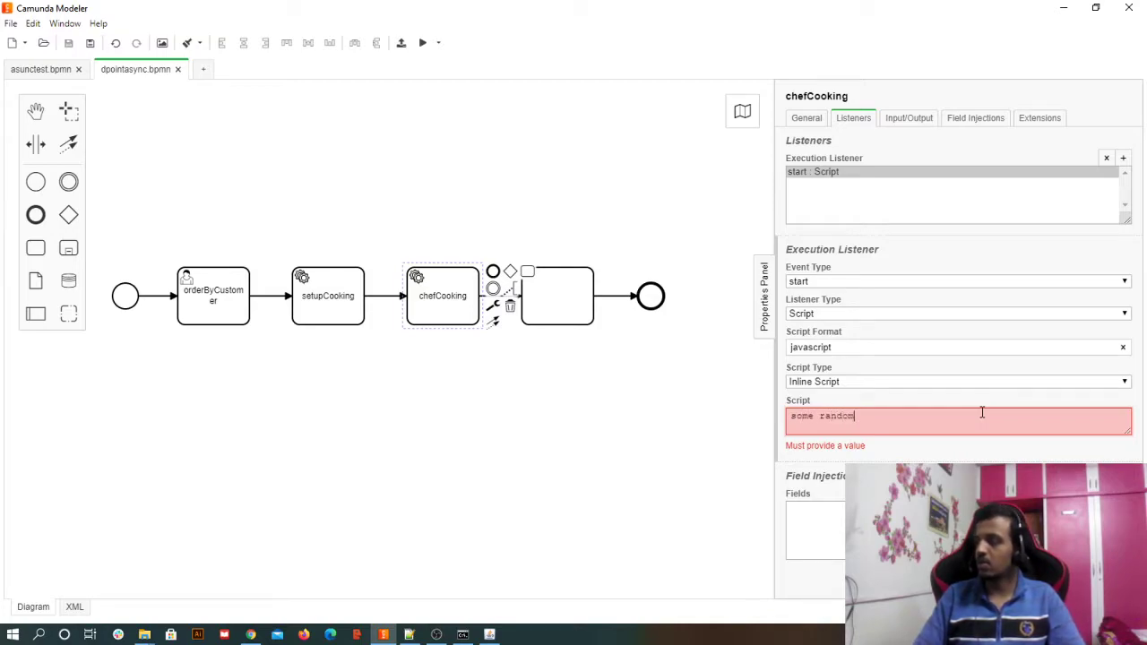
{"action": "type", "text": "some random script"}
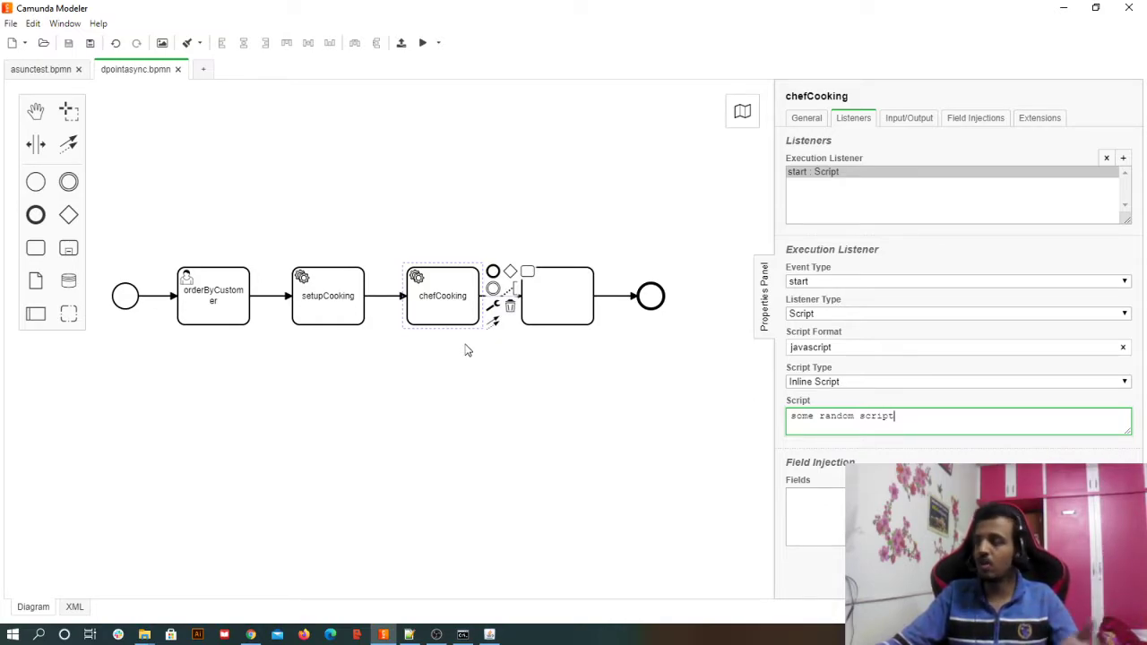
Turn the unnamed task after chefCooking into a user task
{"action": "left_click", "coordinate": [562, 300]}
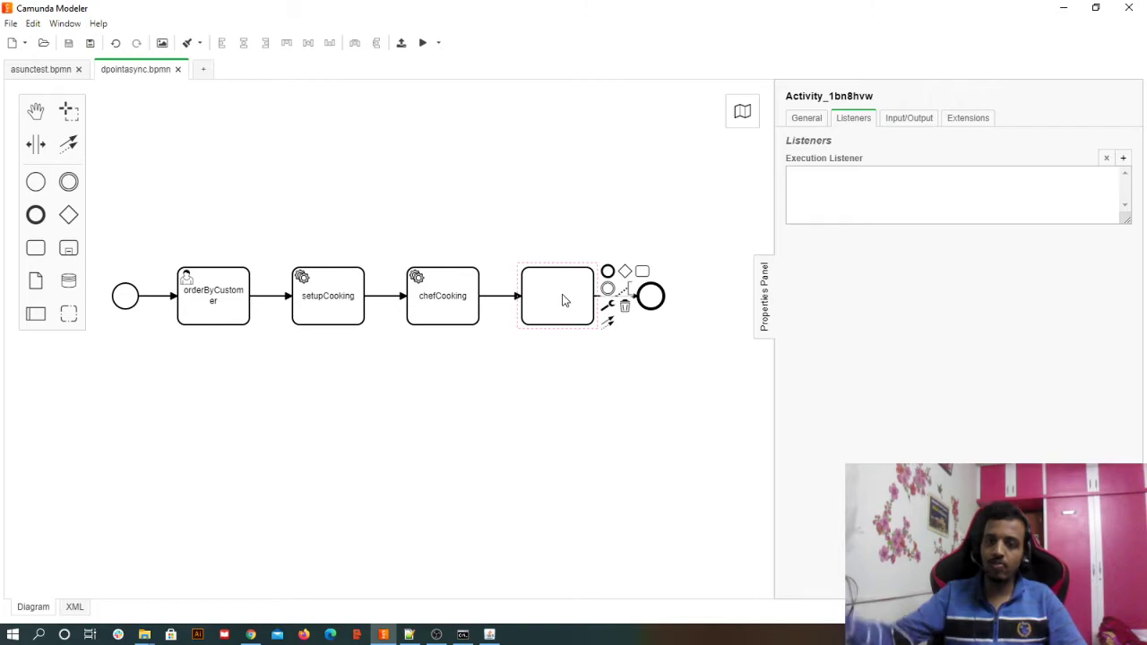
{"action": "left_click", "coordinate": [607, 308]}
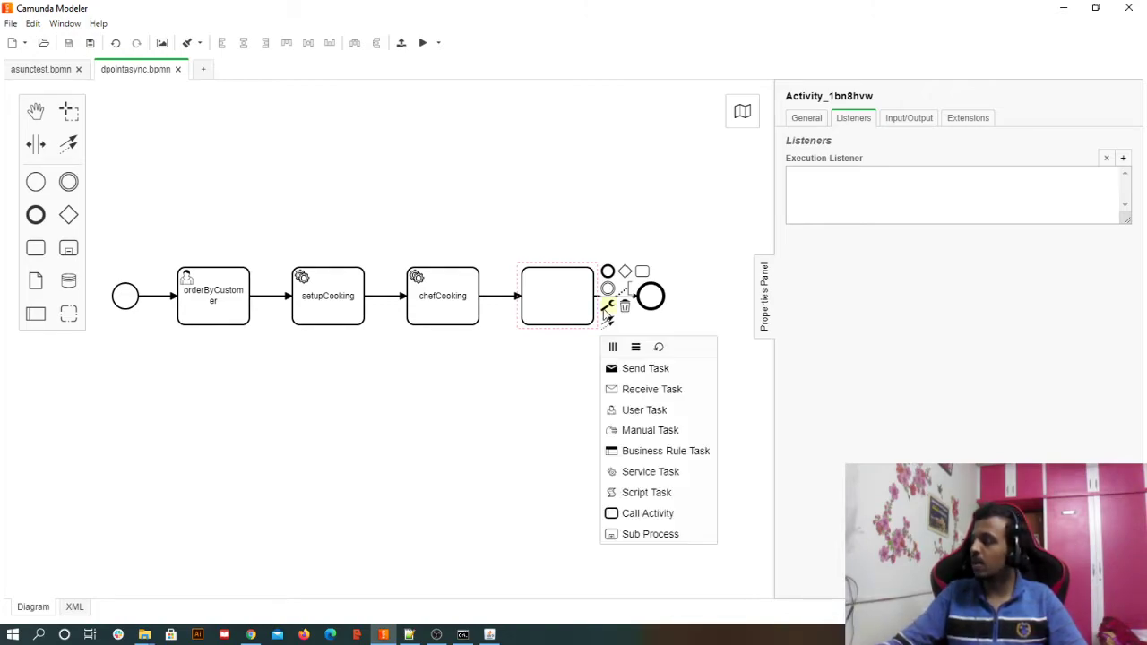
{"action": "left_click", "coordinate": [634, 410]}
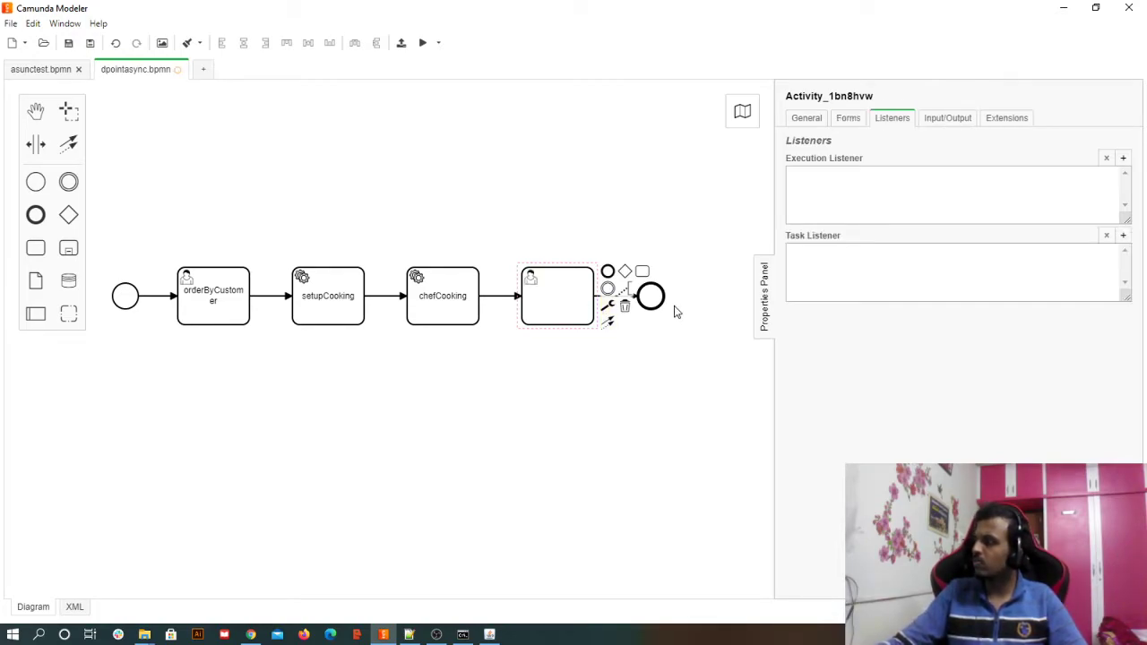
Set both the ID and name of the last user task to serveCustomer and save the diagram
{"action": "left_click", "coordinate": [811, 119]}
{"action": "double_click", "coordinate": [878, 182]}
{"action": "type", "text": "s"}
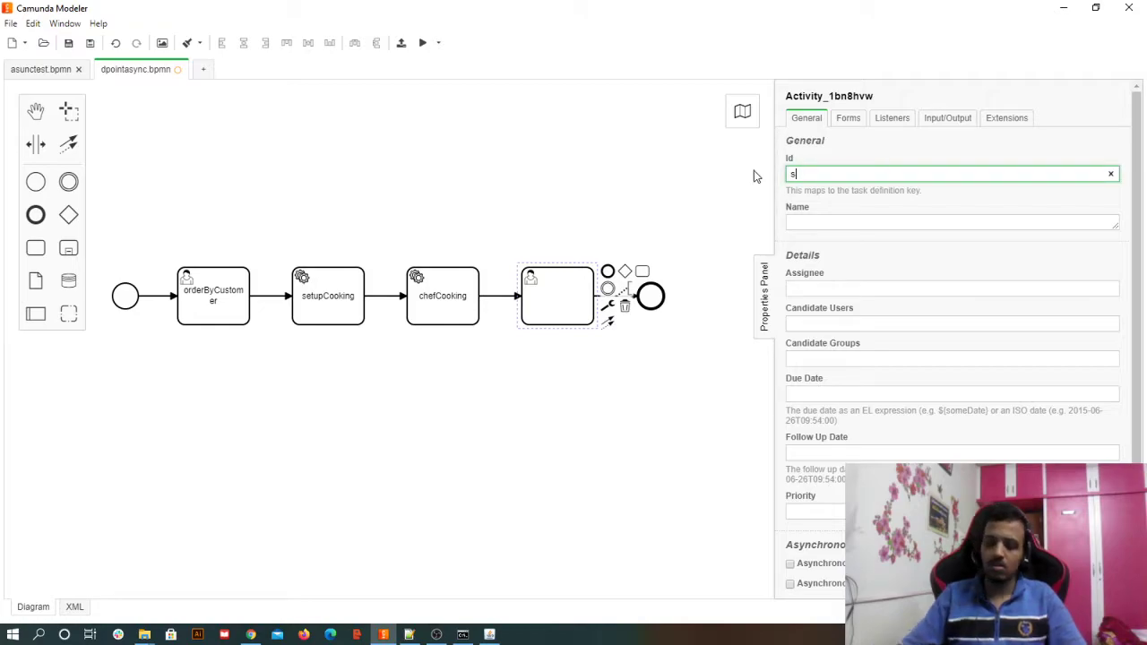
{"action": "type", "text": "erveCustomer"}
{"action": "key", "text": "ctrl+a"}
{"action": "key", "text": "ctrl+c"}
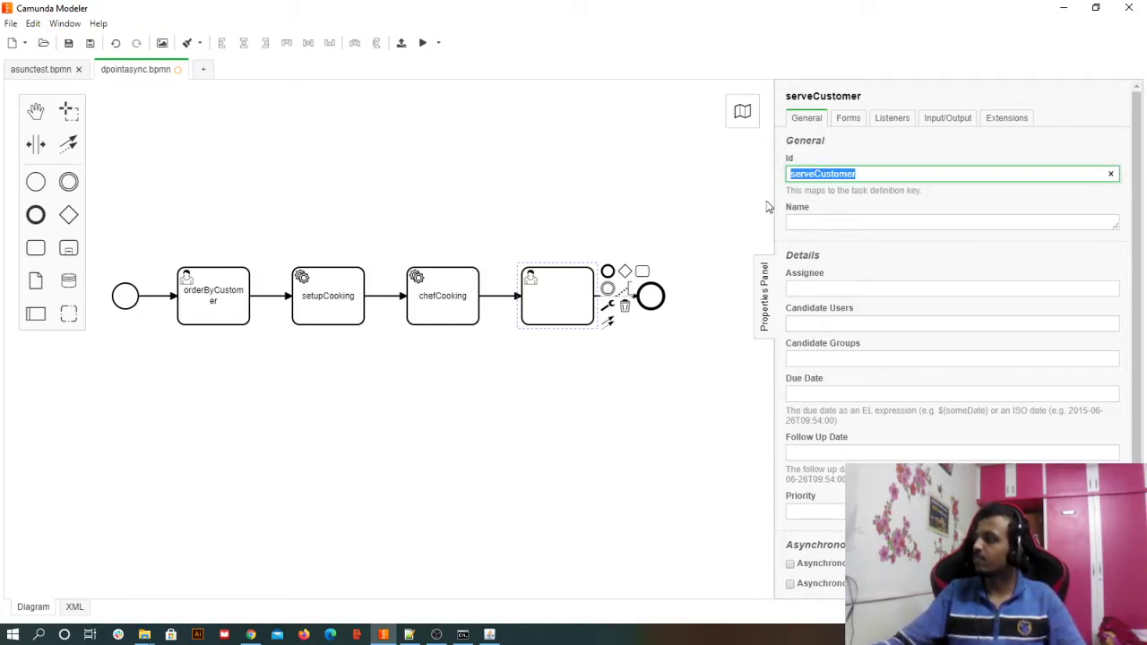
{"action": "left_click", "coordinate": [816, 223]}
{"action": "key", "text": "ctrl+v"}
{"action": "key", "text": "ctrl+s"}
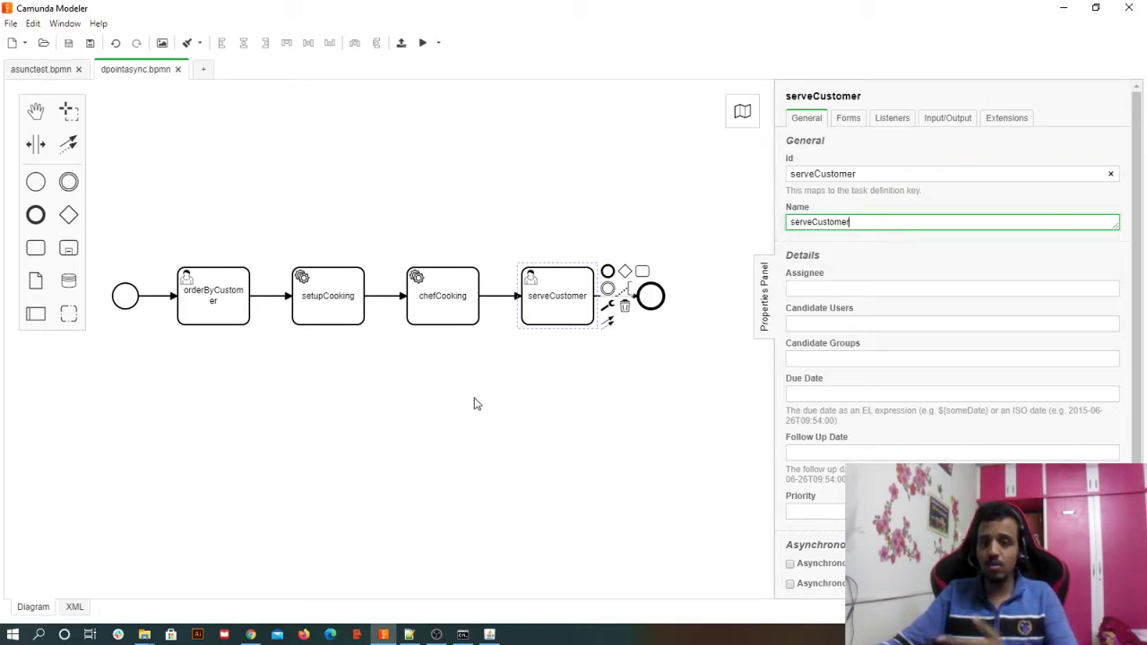
{"action": "left_click", "coordinate": [224, 312]}
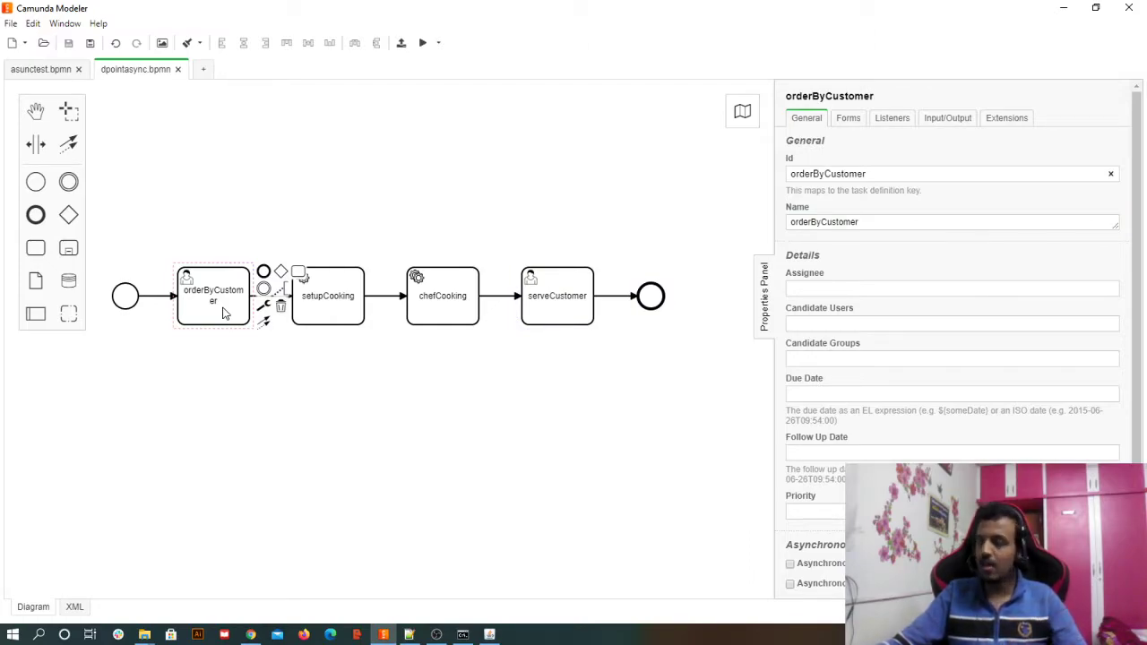
{"action": "left_click", "coordinate": [343, 314]}
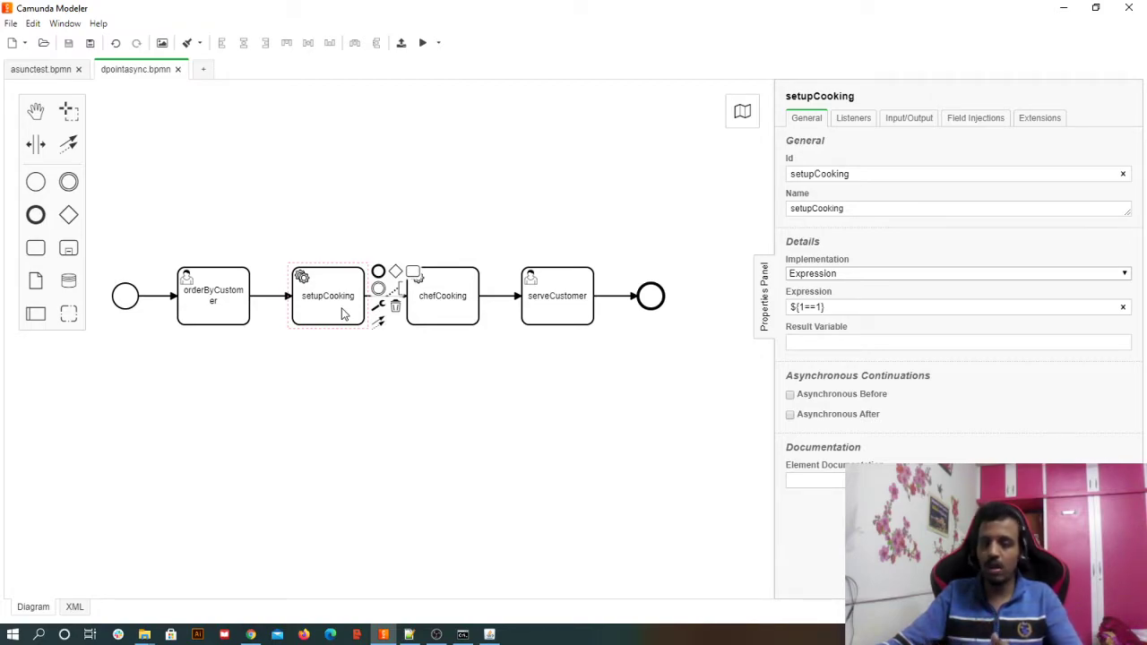
{"action": "left_click", "coordinate": [453, 323]}
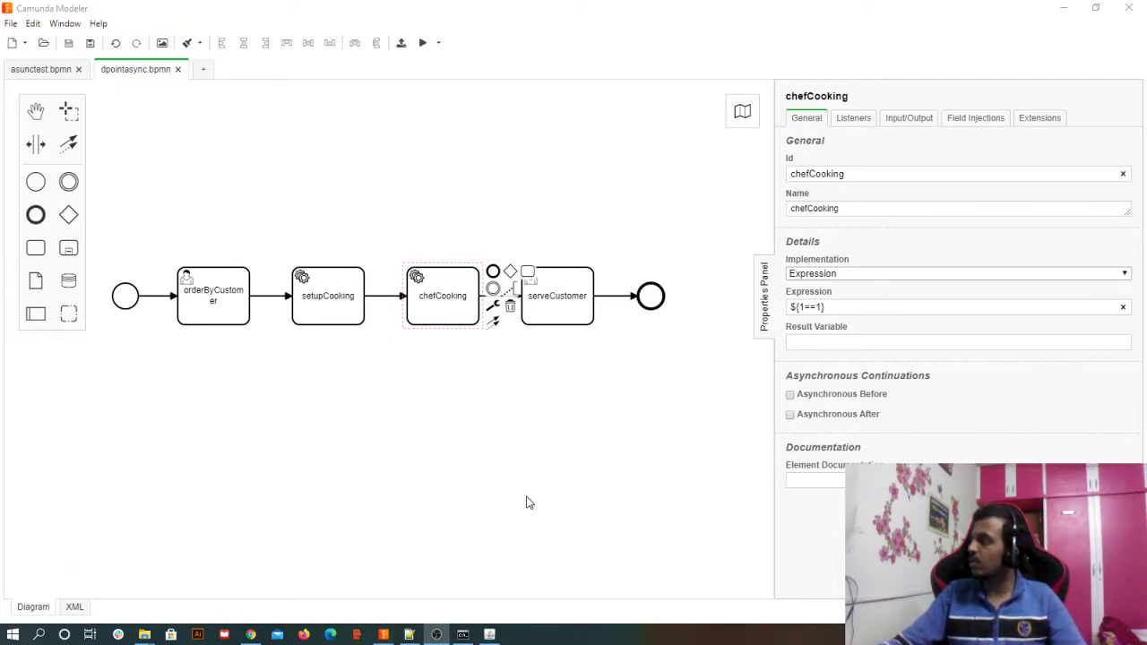
Deploy the dpointasync diagram to the REST endpoint with the tenant ID dpoint
{"action": "left_click", "coordinate": [526, 503]}
{"action": "left_click", "coordinate": [401, 42]}
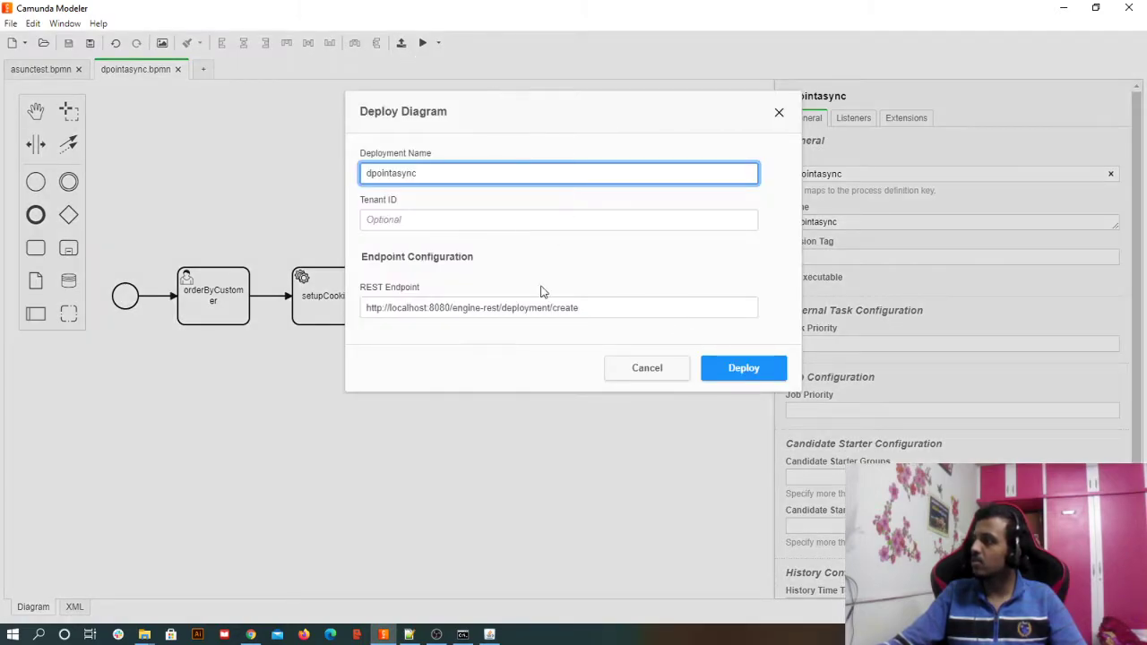
{"action": "left_click", "coordinate": [421, 221]}
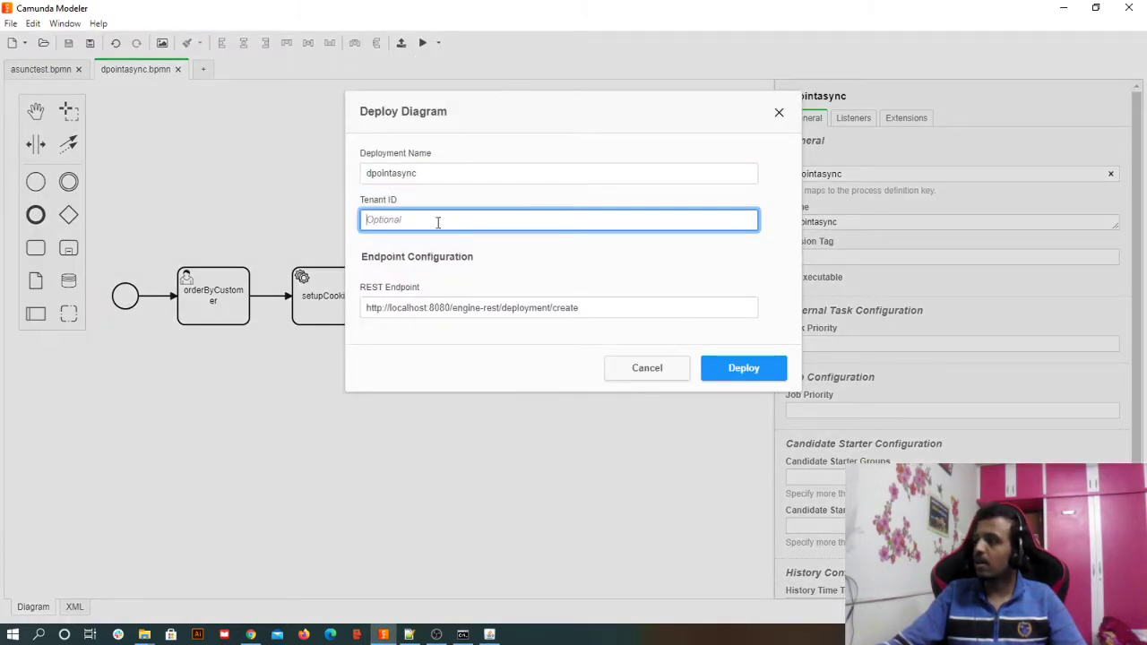
{"action": "type", "text": "dpoint"}
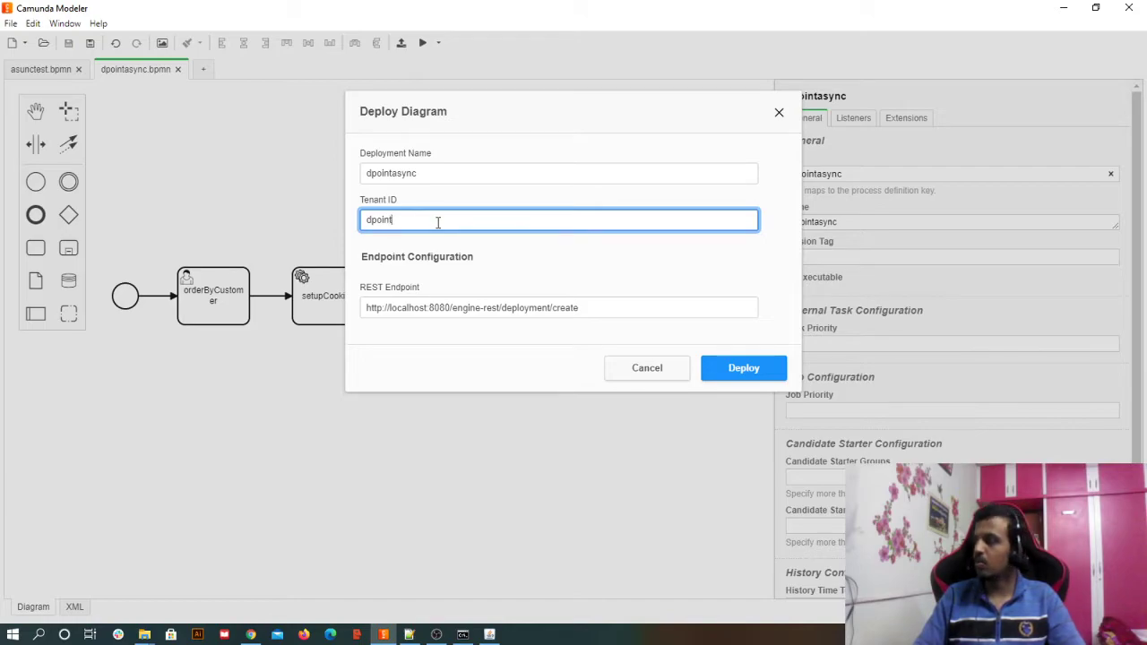
{"action": "left_click", "coordinate": [743, 371]}
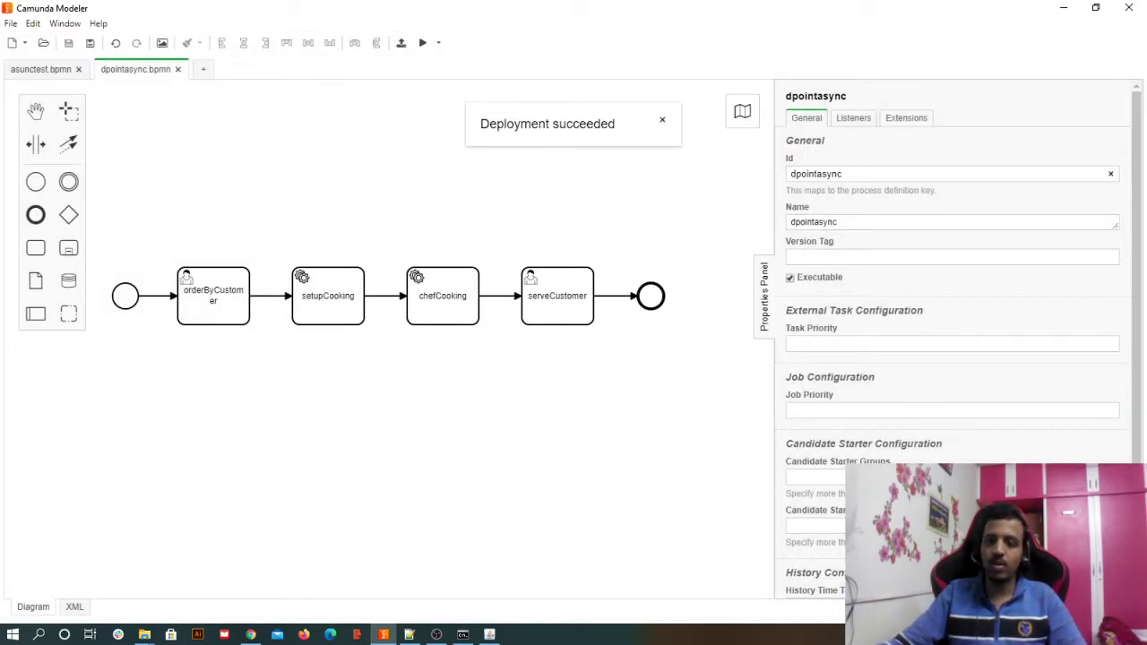
Switch to Camunda Tasklist in the browser, find the deployed process with the search dpoint and start an instance without a business key
{"action": "key", "text": "alt+Tab"}
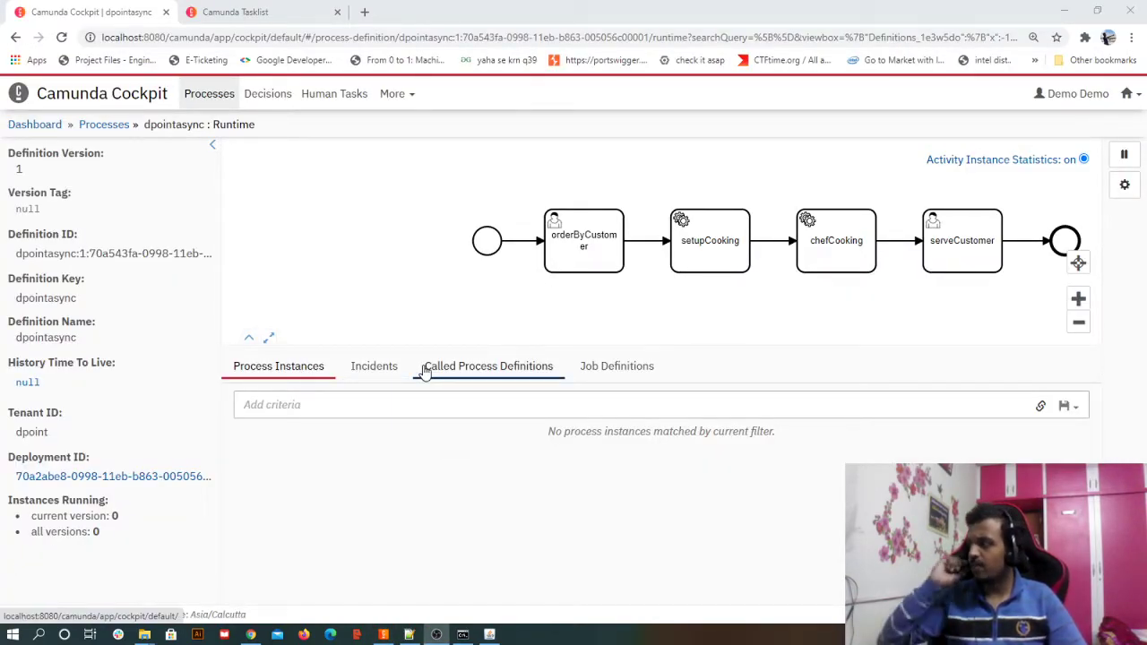
{"action": "left_click_drag", "start_coordinate": [507, 299], "coordinate": [397, 312]}
{"action": "left_click", "coordinate": [262, 11]}
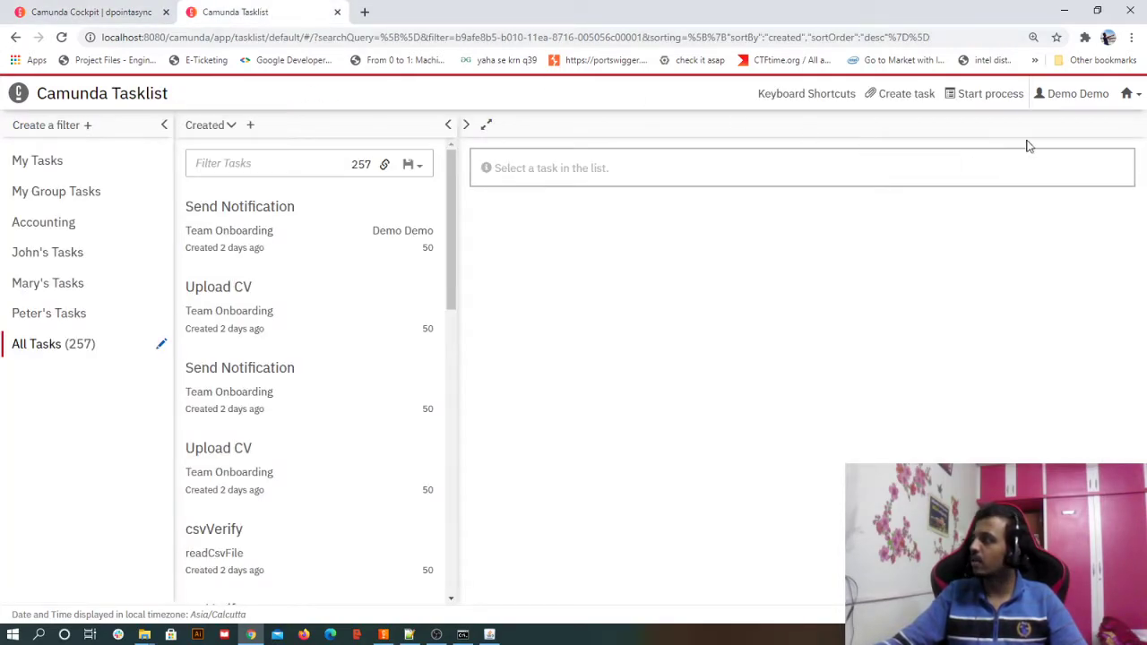
{"action": "left_click", "coordinate": [1133, 106]}
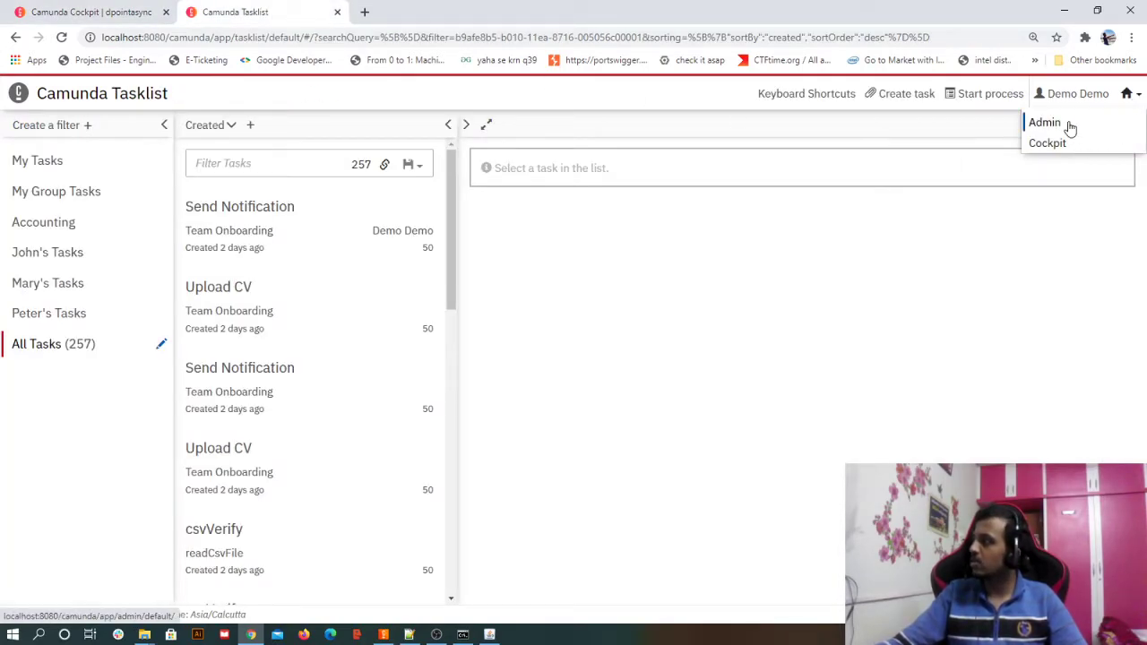
{"action": "left_click", "coordinate": [959, 103]}
{"action": "left_click", "coordinate": [627, 125]}
{"action": "type", "text": "dpoint"}
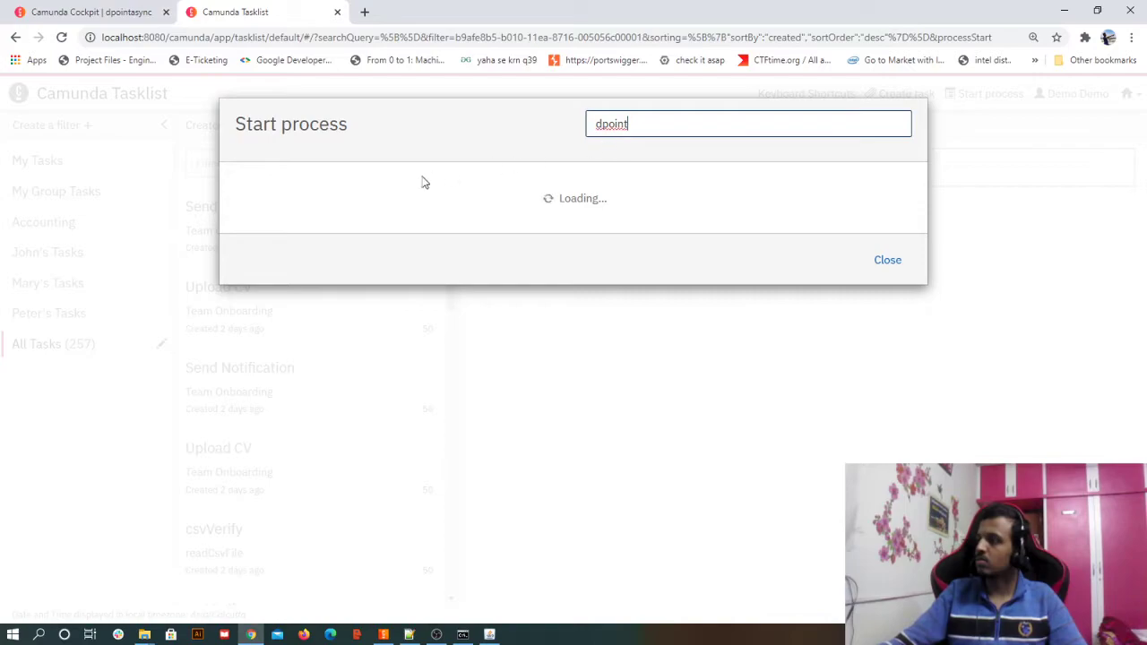
{"action": "left_click", "coordinate": [274, 219]}
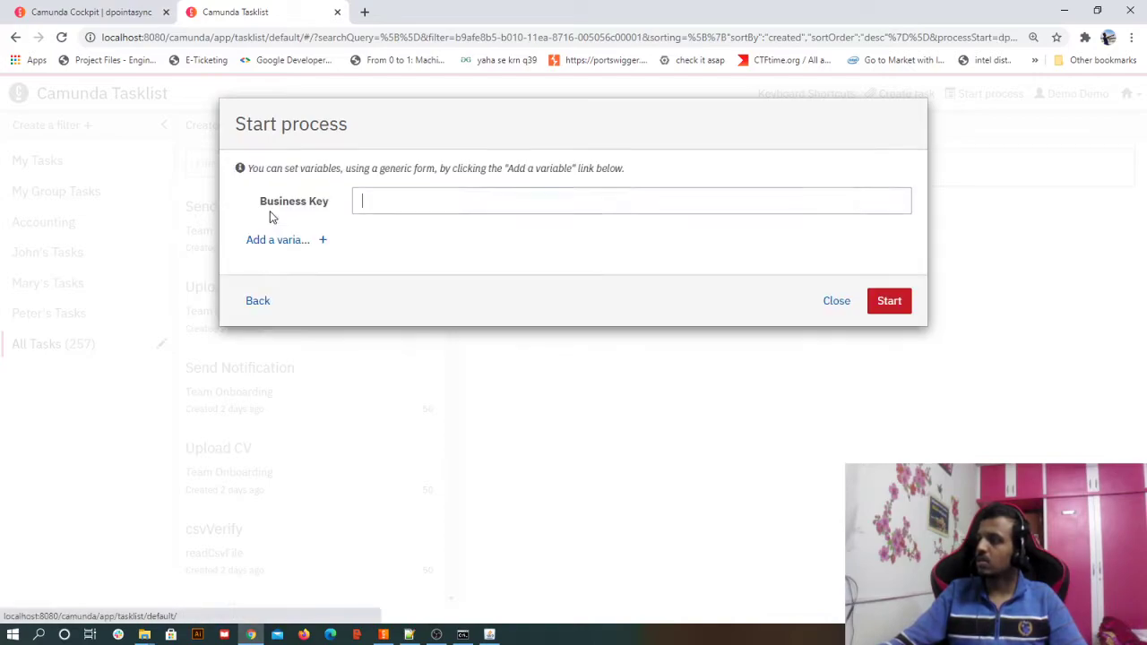
{"action": "left_click", "coordinate": [888, 302]}
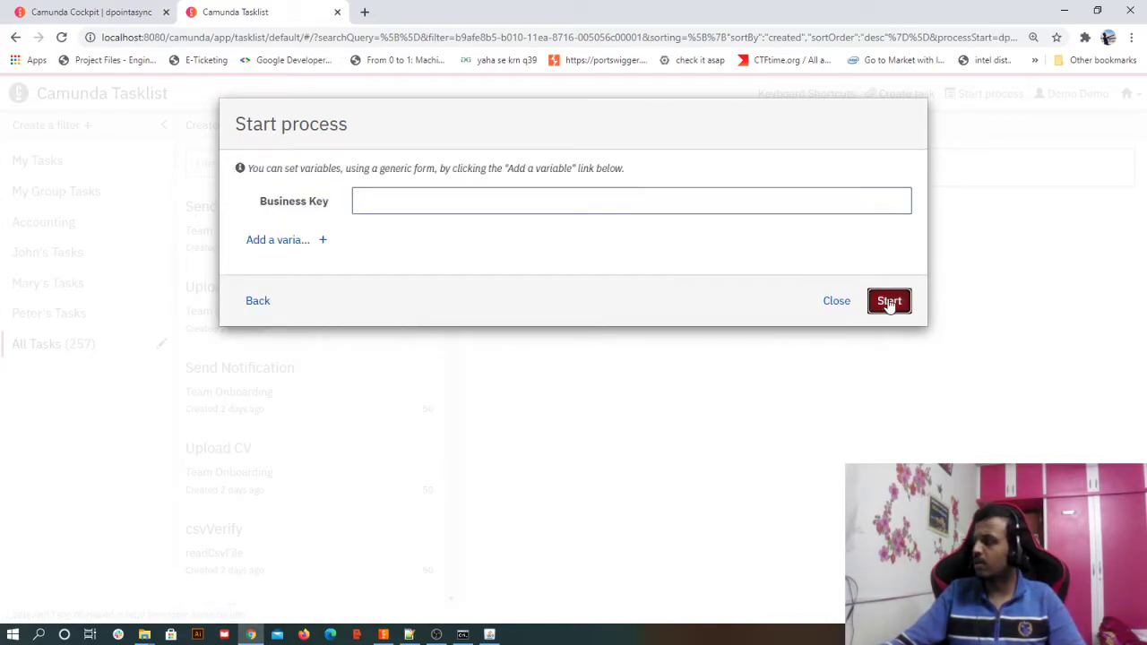
Reload the task list and open the process diagram of the new orderByCustomer task with the whole flow in view
{"action": "left_click", "coordinate": [60, 37]}
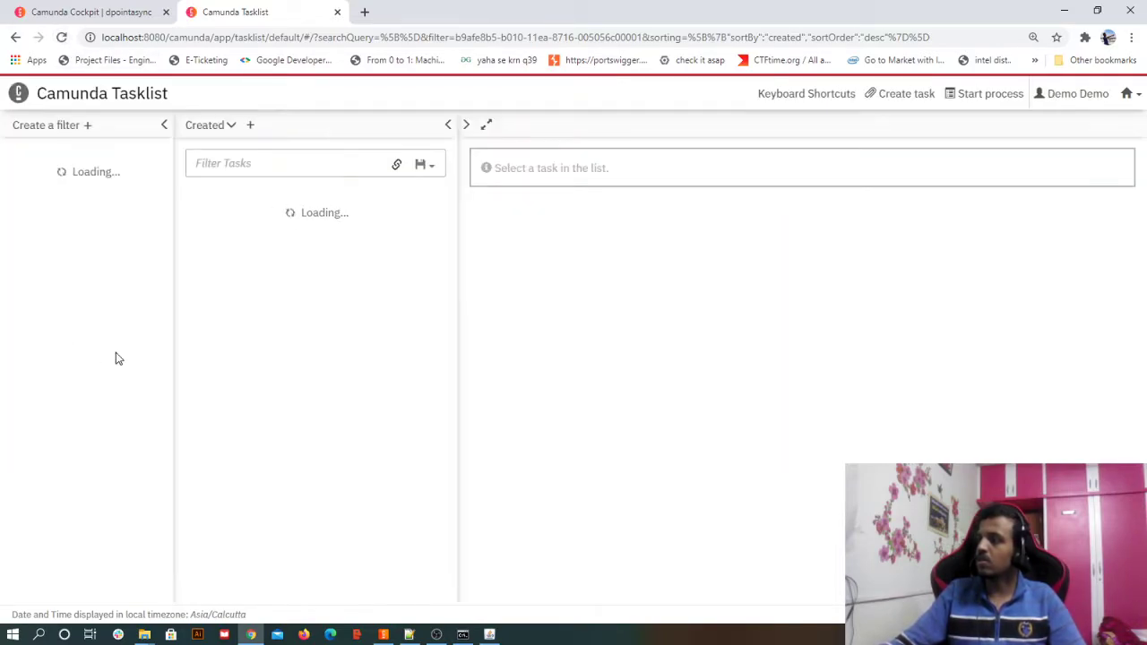
{"action": "left_click", "coordinate": [312, 244]}
{"action": "left_click", "coordinate": [617, 266]}
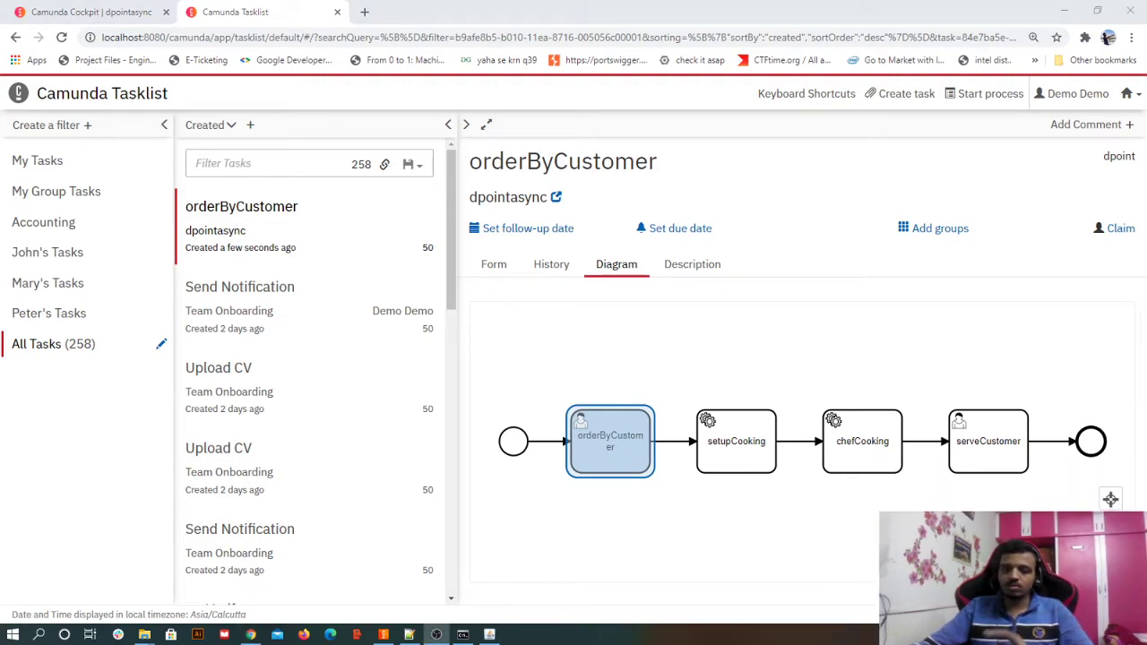
{"action": "left_click_drag", "start_coordinate": [794, 357], "coordinate": [731, 331]}
{"action": "left_click", "coordinate": [164, 125]}
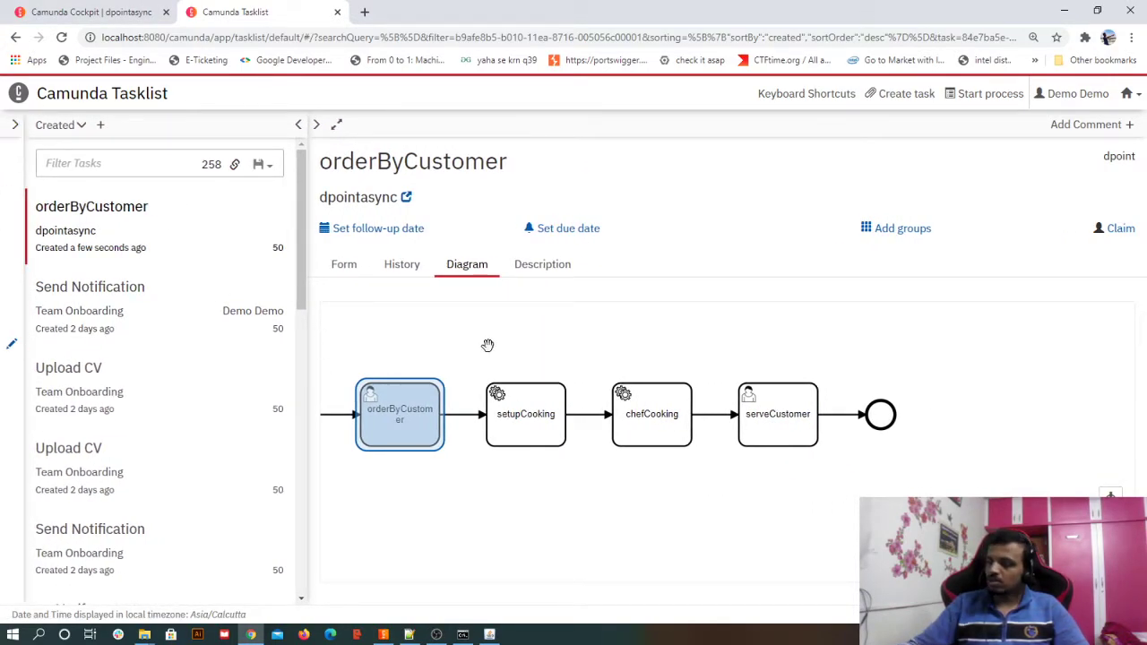
{"action": "key", "text": "ctrl+minus"}
{"action": "key", "text": "ctrl+minus"}
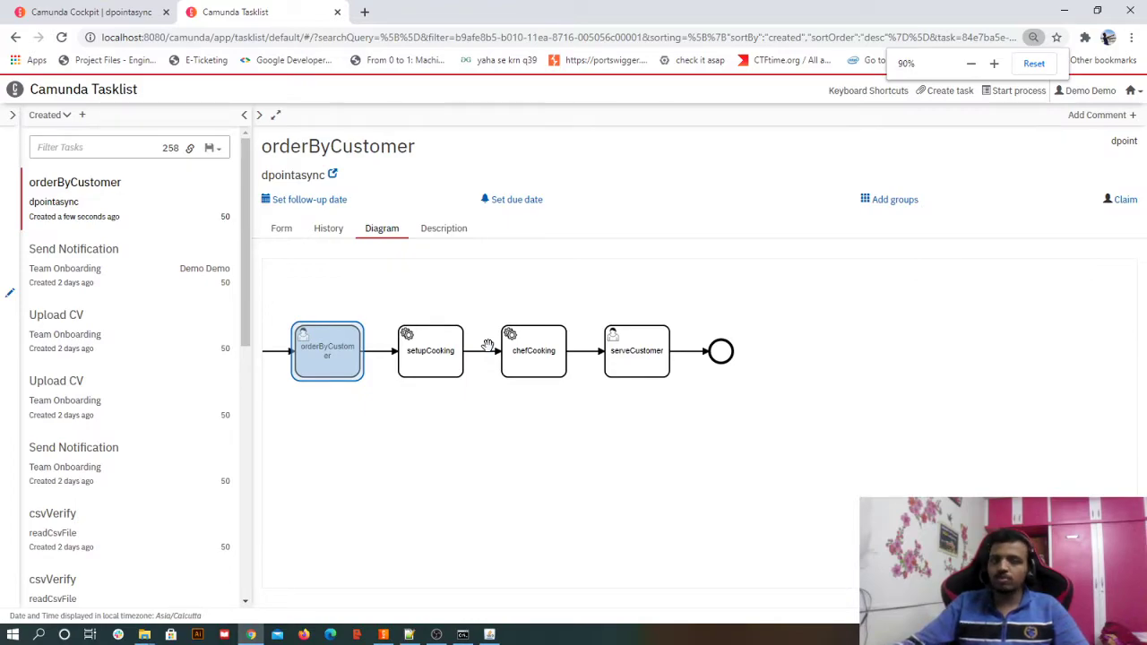
{"action": "left_click_drag", "start_coordinate": [430, 448], "coordinate": [558, 448]}
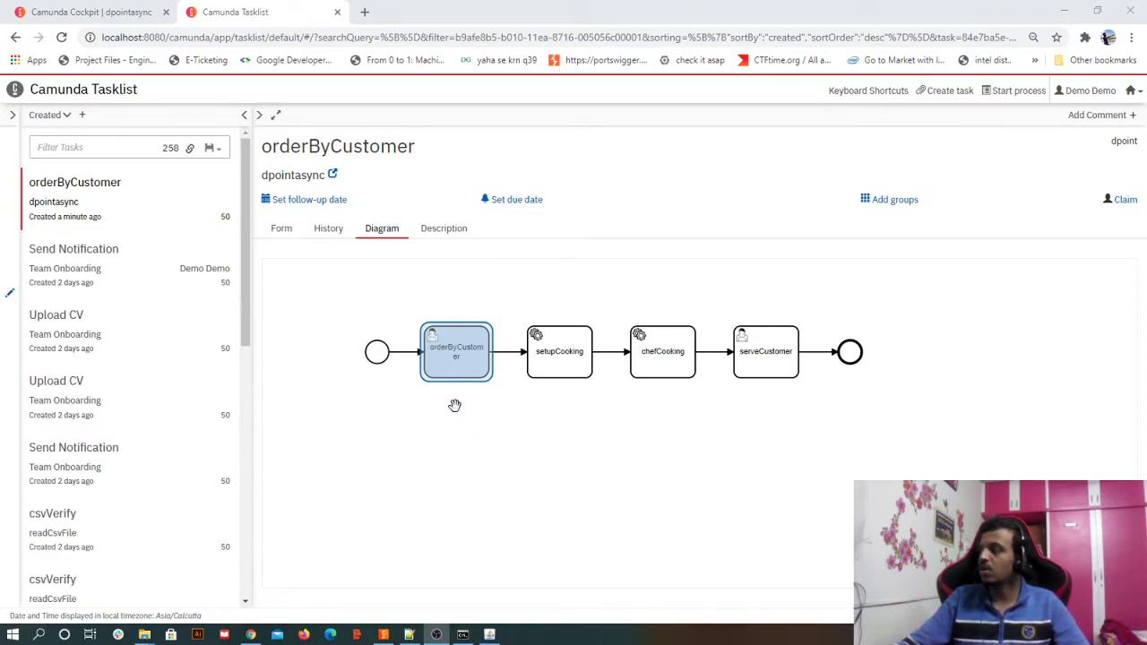
Check the dpointasync runtime view in Cockpit and examine the submission result of the orderByCustomer task in Tasklist
{"action": "left_click", "coordinate": [158, 9]}
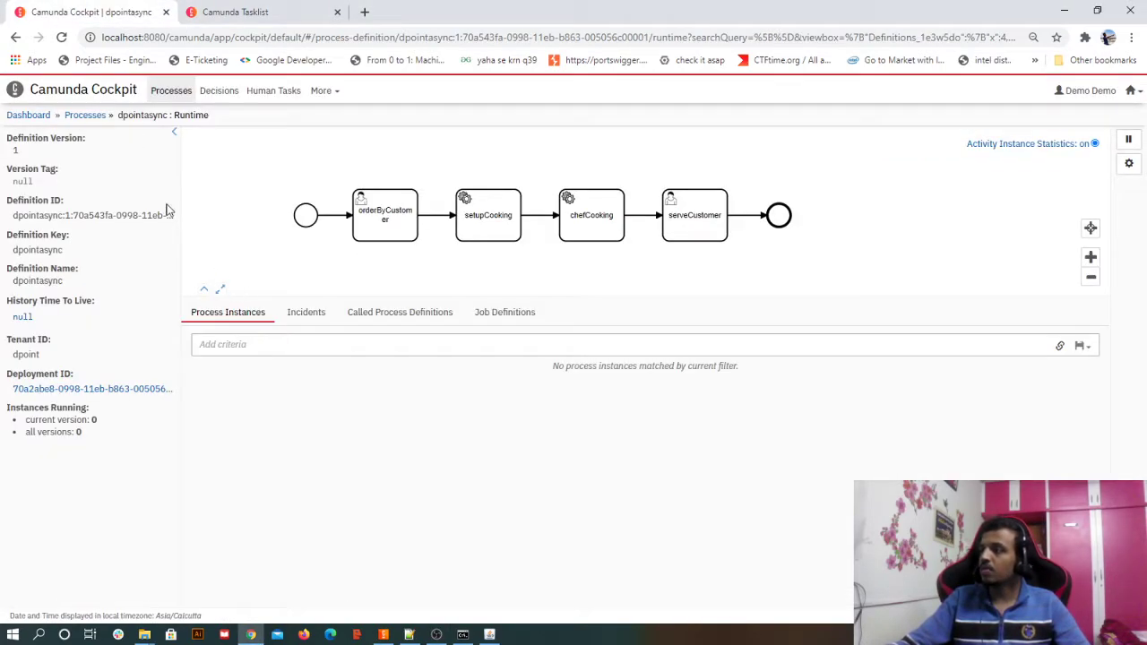
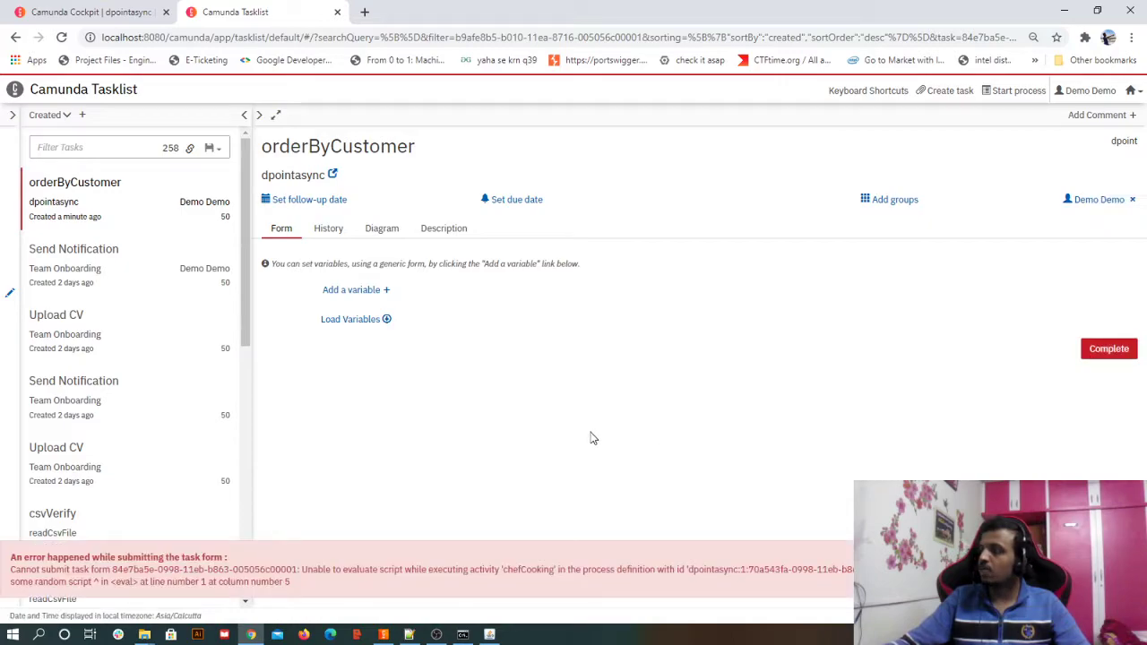
{"action": "left_click_drag", "start_coordinate": [291, 583], "coordinate": [246, 599]}
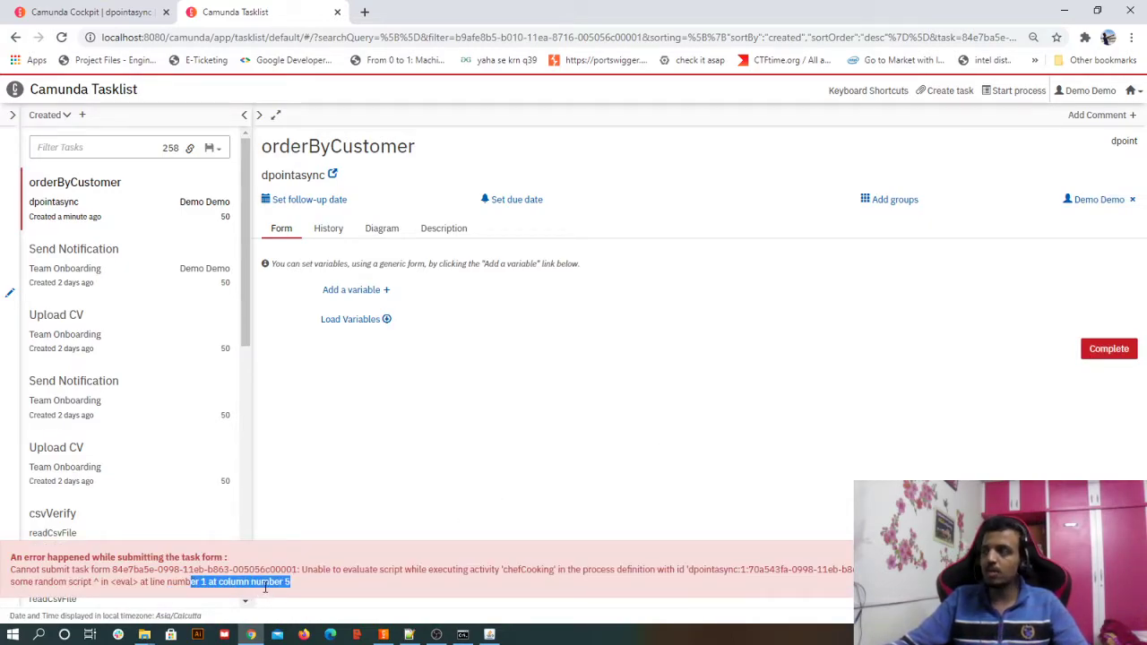
Switch to Camunda Modeler and examine the inline script of the start execution listener on the chefCooking task
{"action": "left_click", "coordinate": [383, 634]}
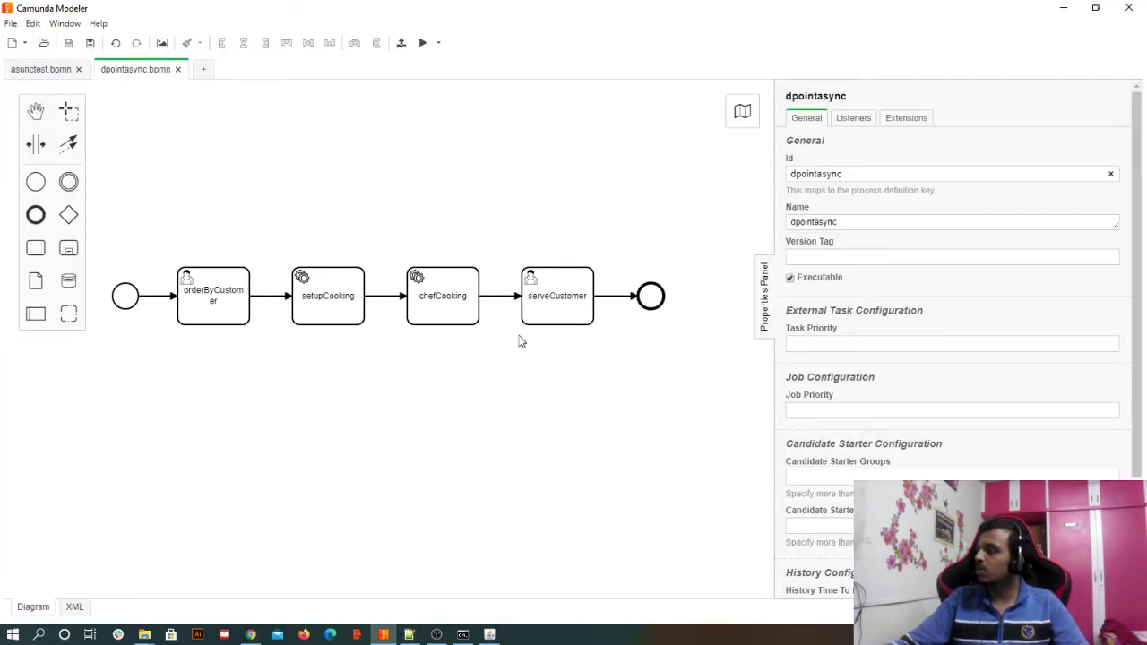
{"action": "left_click", "coordinate": [442, 308]}
{"action": "left_click", "coordinate": [856, 124]}
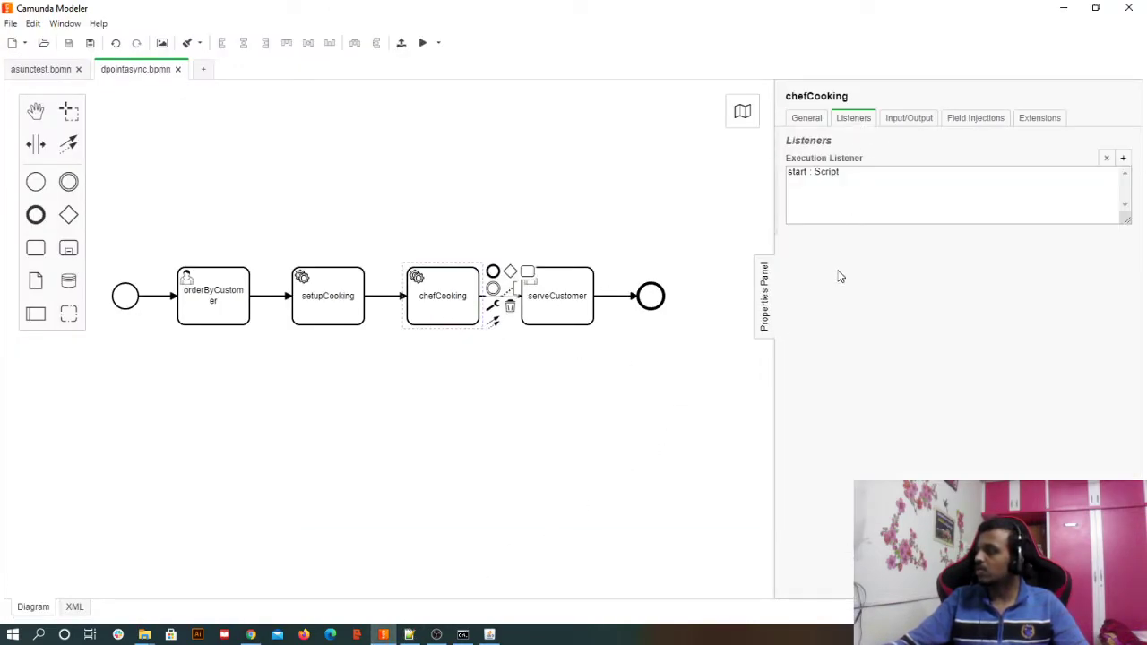
{"action": "left_click", "coordinate": [857, 171]}
{"action": "left_click_drag", "start_coordinate": [897, 424], "coordinate": [680, 424]}
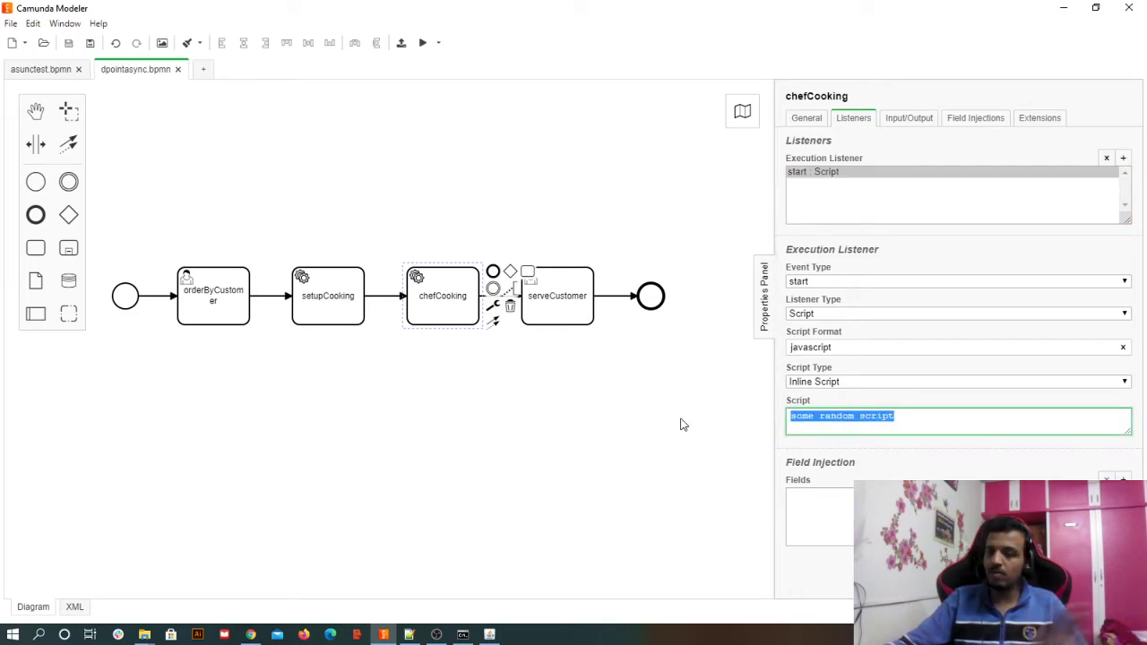
Return to the browser, inspect the dpointasync definition's runtime view in Cockpit and compare it with the submission error for orderByCustomer in Tasklist
{"action": "left_click", "coordinate": [1063, 7]}
{"action": "left_click", "coordinate": [130, 9]}
{"action": "left_click", "coordinate": [61, 36]}
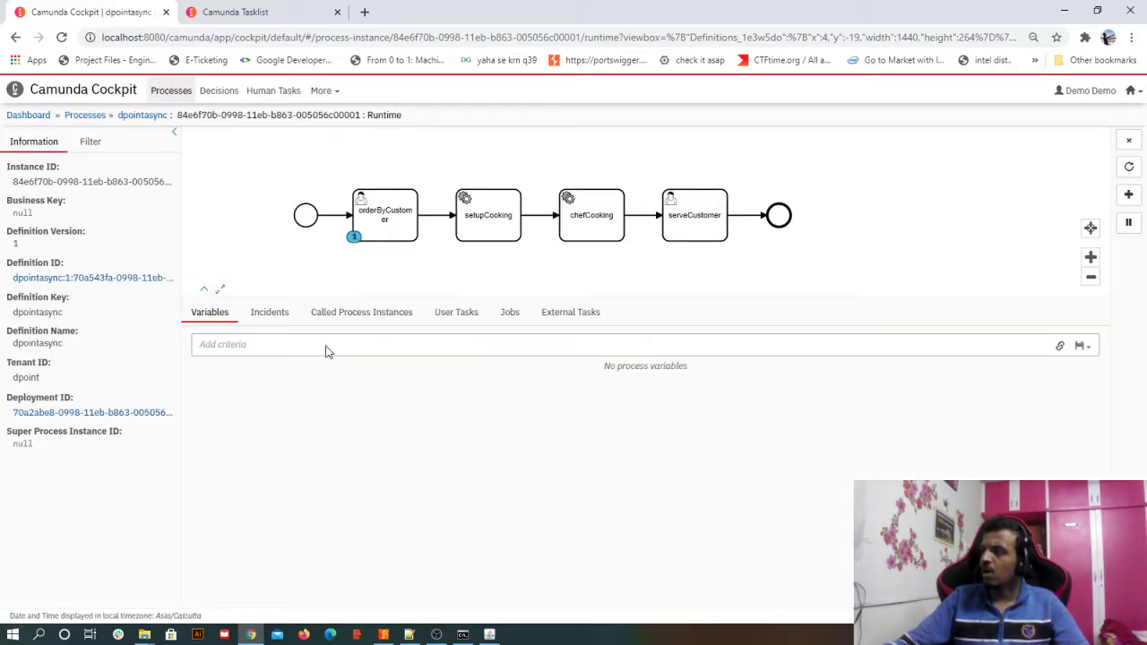
{"action": "left_click", "coordinate": [136, 115]}
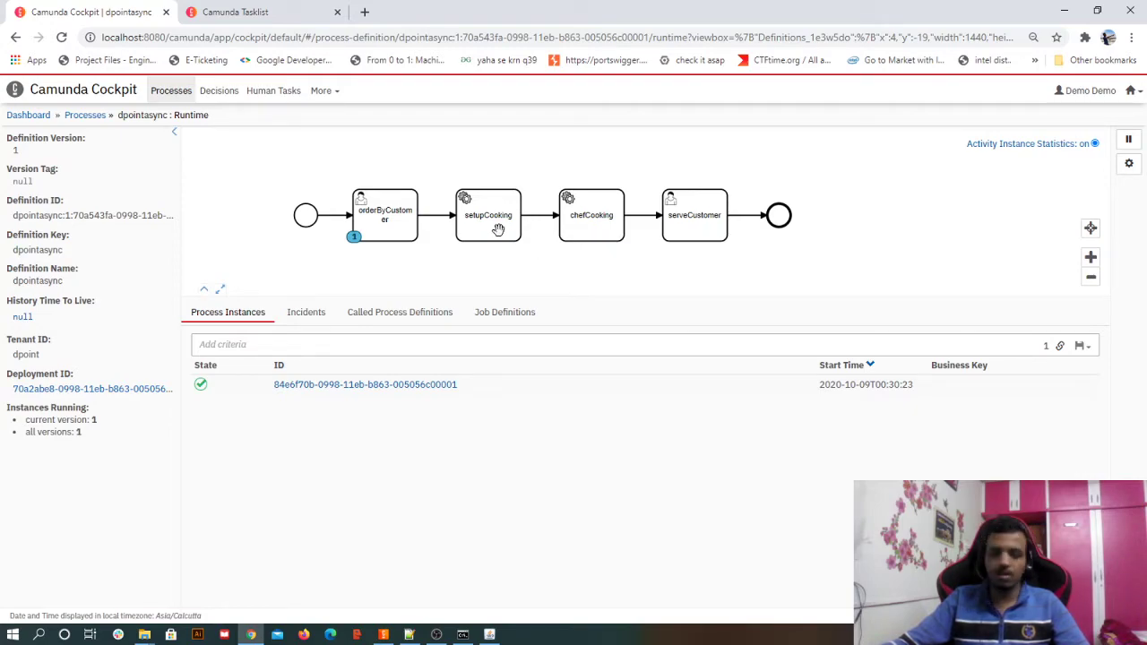
{"action": "left_click", "coordinate": [388, 230]}
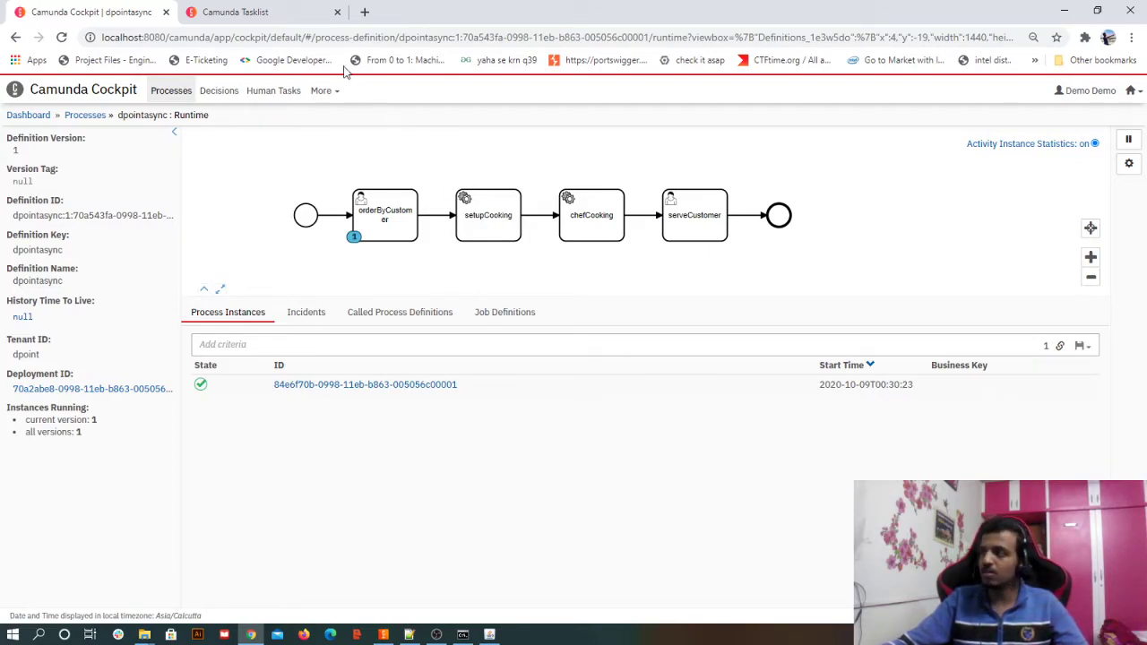
{"action": "left_click", "coordinate": [290, 19]}
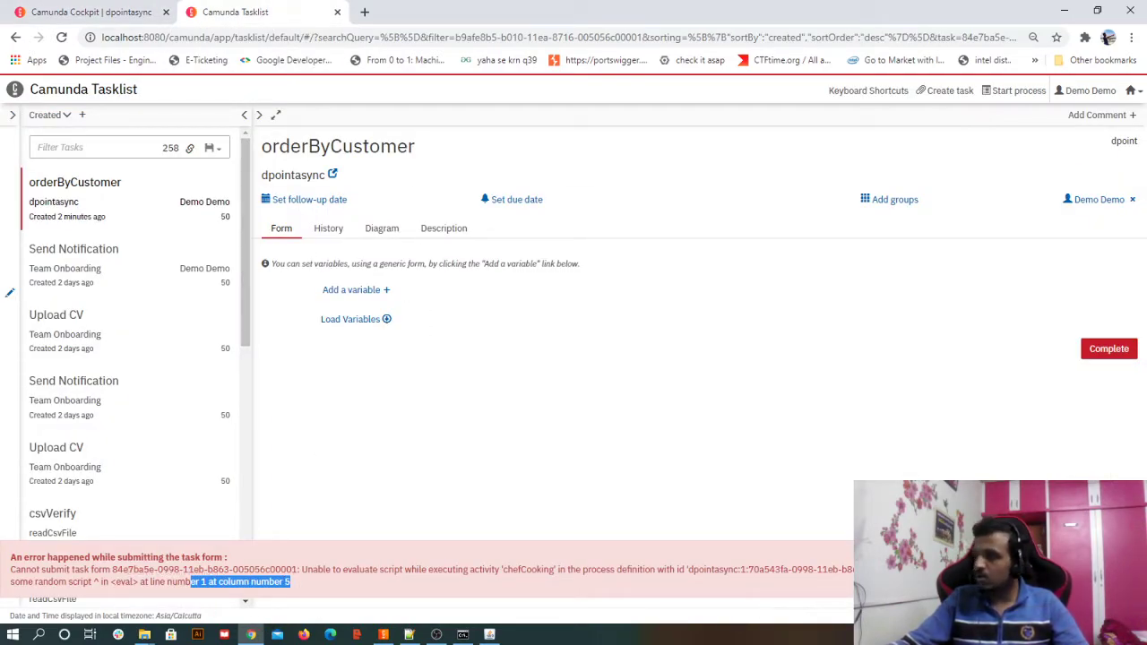
{"action": "left_click_drag", "start_coordinate": [12, 581], "coordinate": [100, 584]}
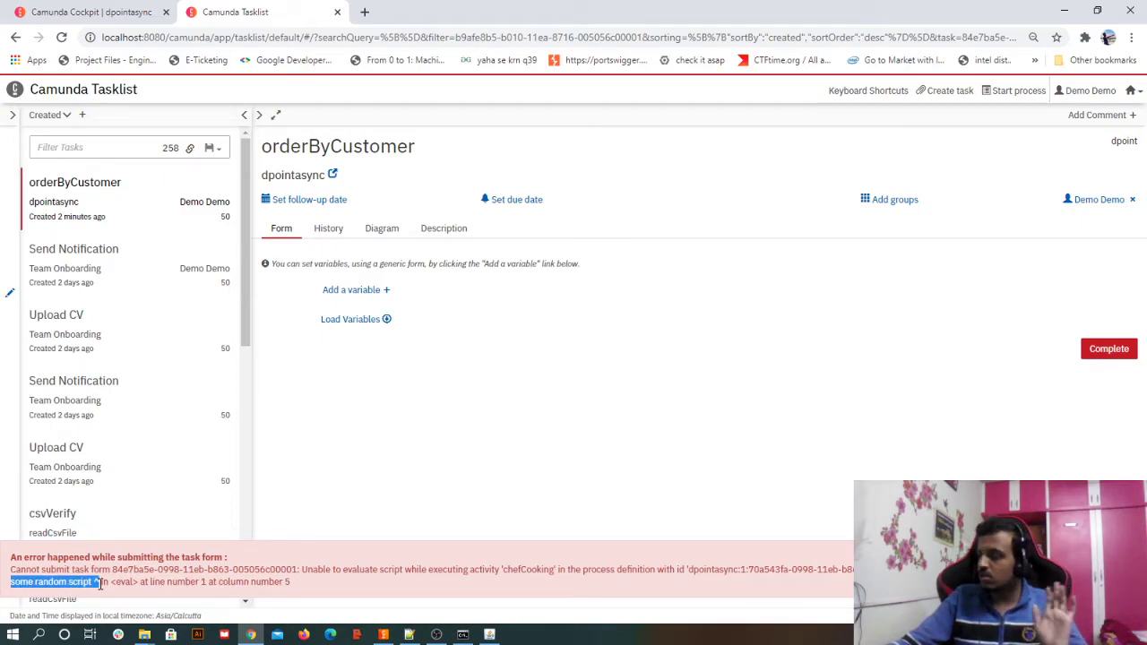
{"action": "left_click", "coordinate": [125, 12]}
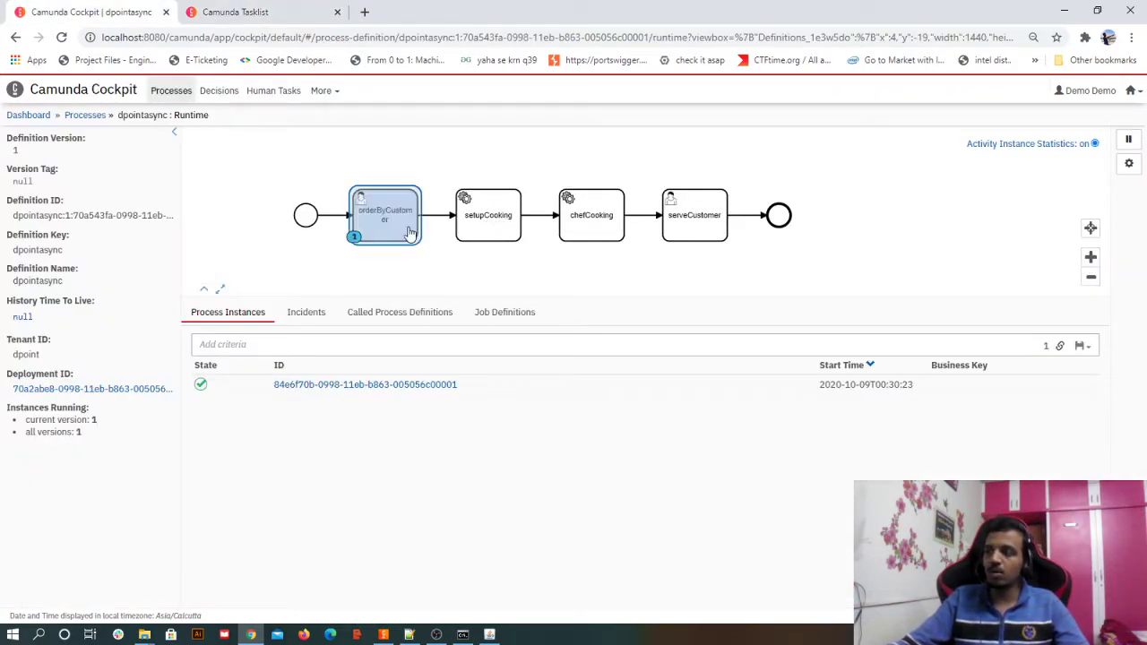
In Camunda Modeler, enable Asynchronous Before on the chefCooking service task and redeploy the dpointasync diagram
{"action": "left_click", "coordinate": [385, 634]}
{"action": "left_click", "coordinate": [392, 443]}
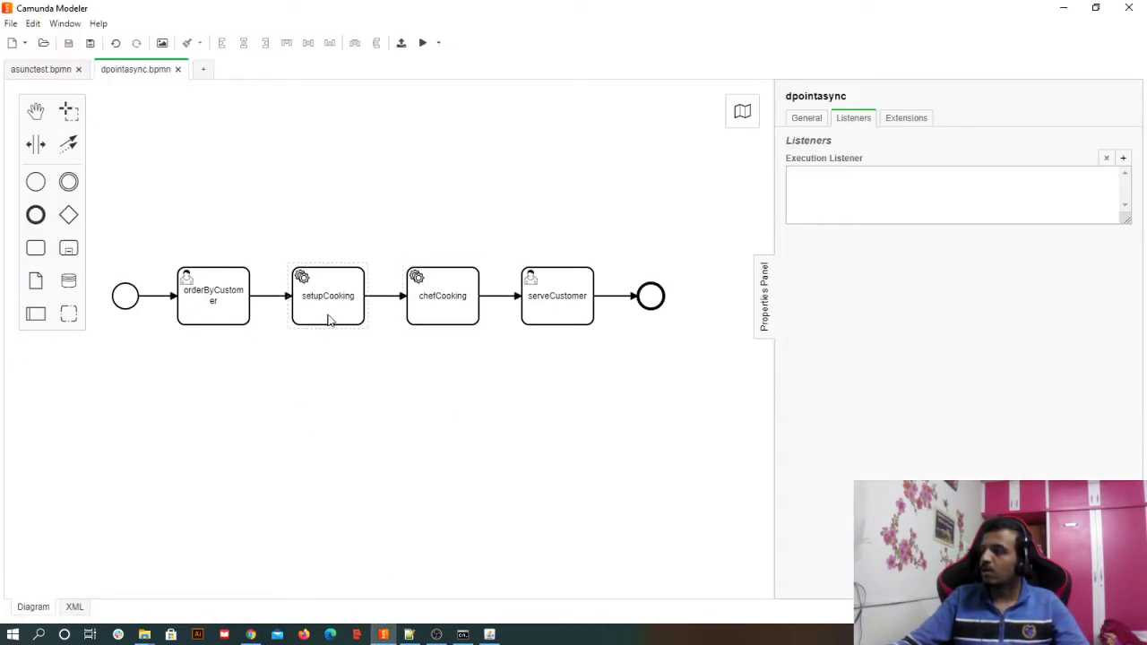
{"action": "left_click", "coordinate": [433, 318]}
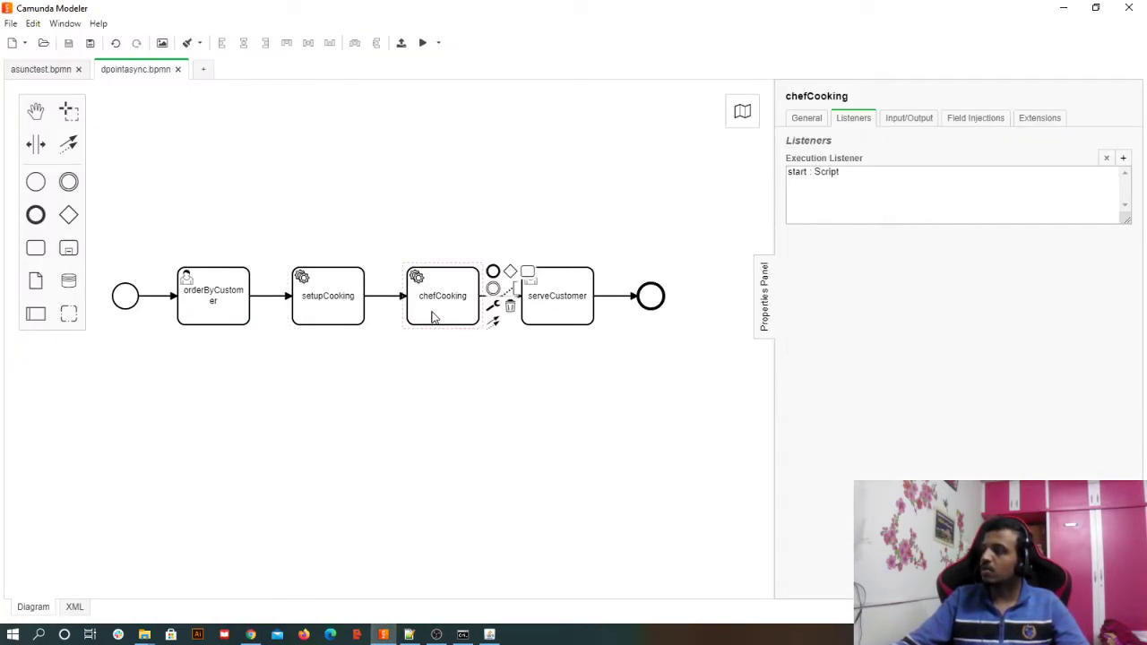
{"action": "left_click", "coordinate": [805, 117]}
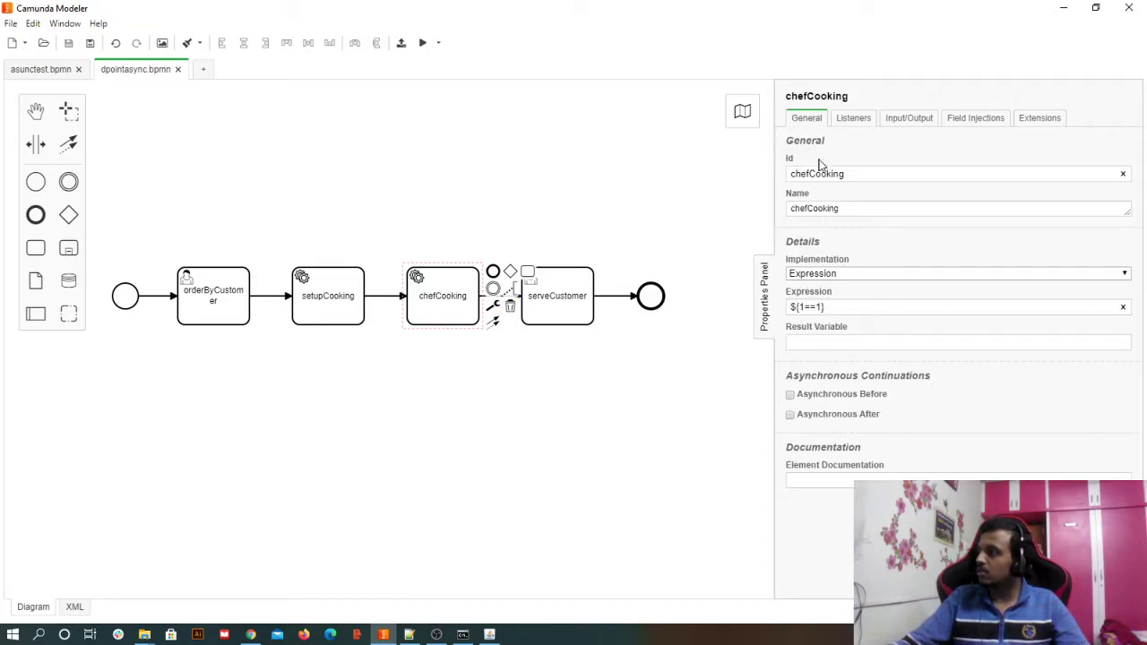
{"action": "left_click", "coordinate": [790, 395]}
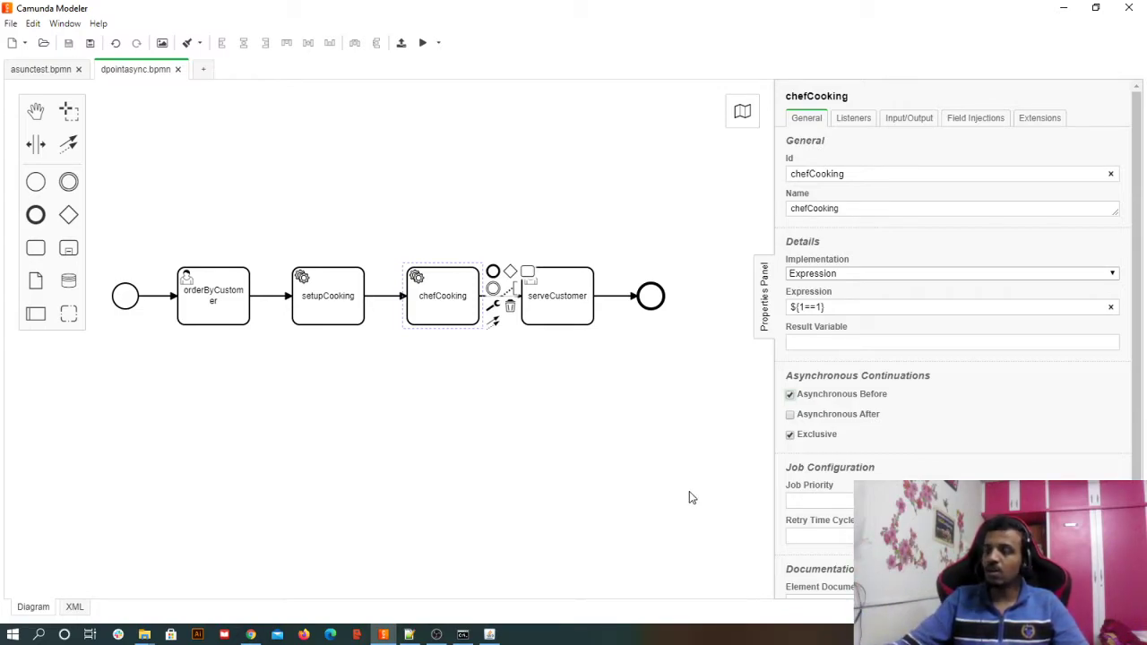
{"action": "left_click", "coordinate": [404, 48]}
{"action": "left_click", "coordinate": [743, 366]}
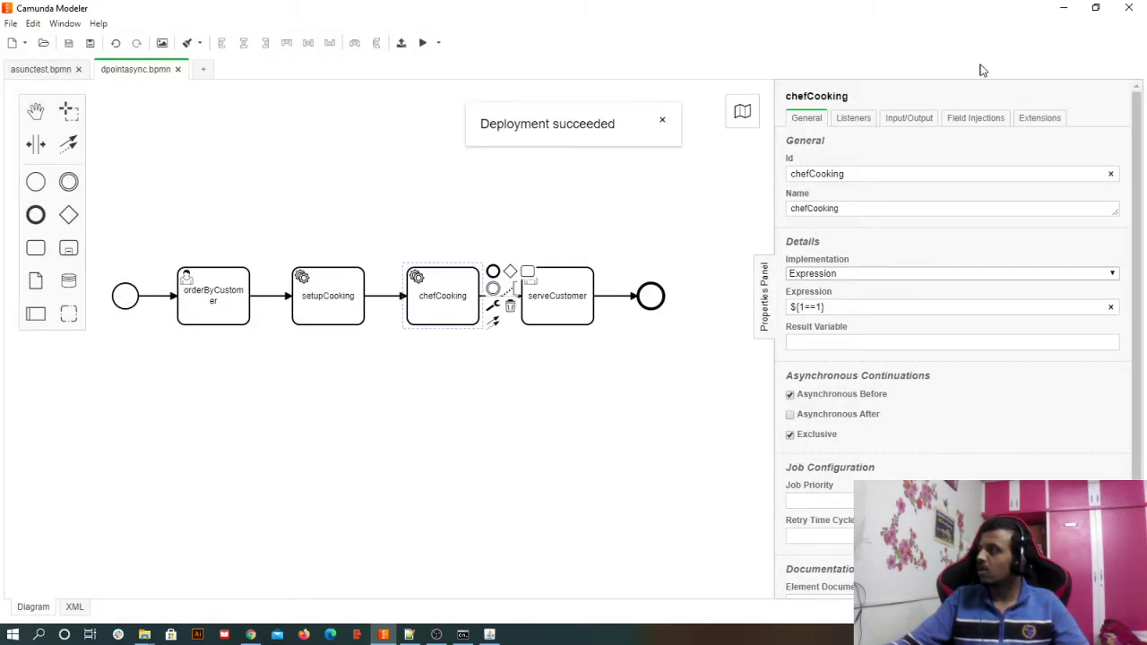
Switch to Cockpit in the browser, reload the dpointasync process and display definition version 2
{"action": "left_click", "coordinate": [1063, 11]}
{"action": "left_click", "coordinate": [61, 37]}
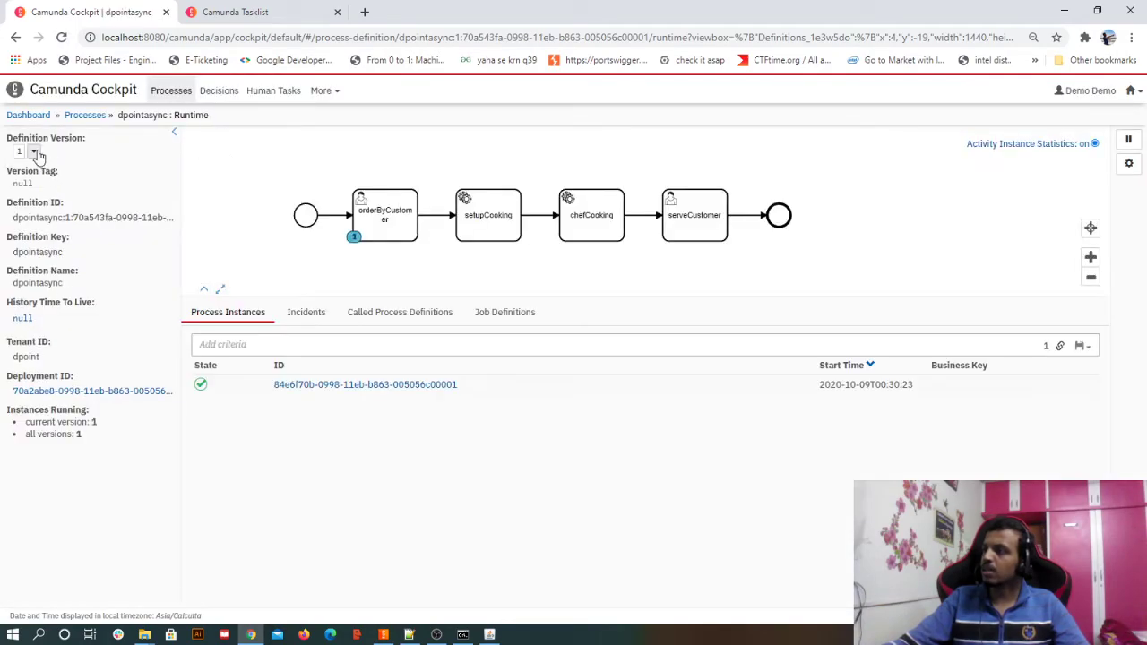
{"action": "left_click", "coordinate": [34, 152]}
{"action": "left_click", "coordinate": [21, 172]}
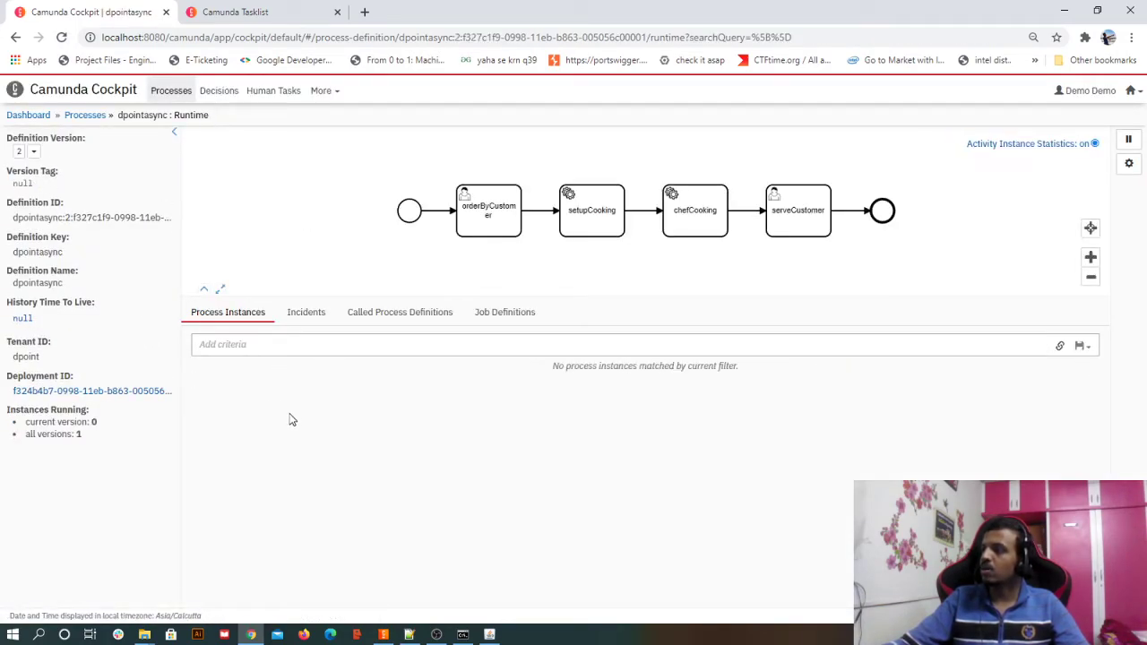
In Tasklist, find the dpointasync process with the search dpo and start an instance without a business key
{"action": "left_click", "coordinate": [281, 7]}
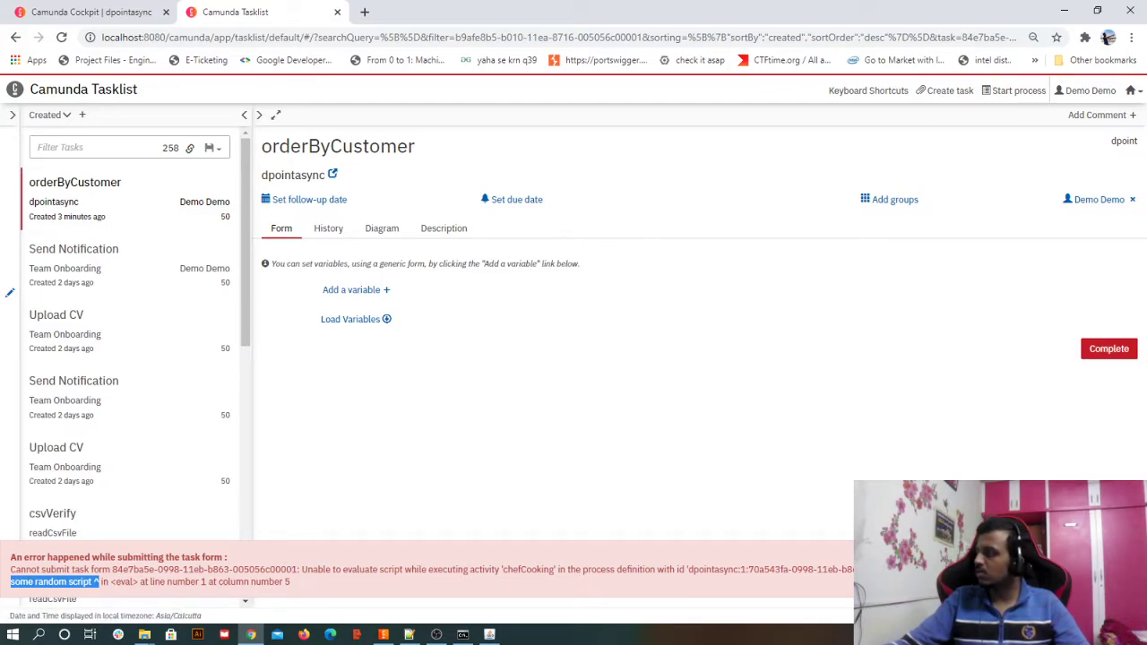
{"action": "left_click", "coordinate": [1013, 90]}
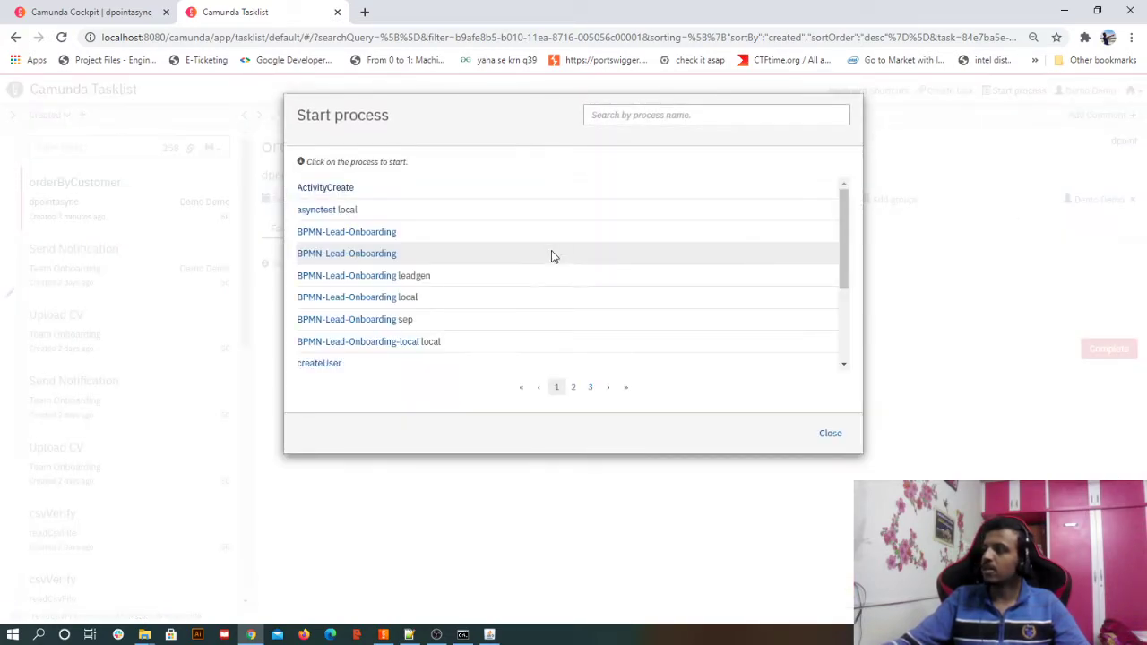
{"action": "left_click", "coordinate": [618, 117]}
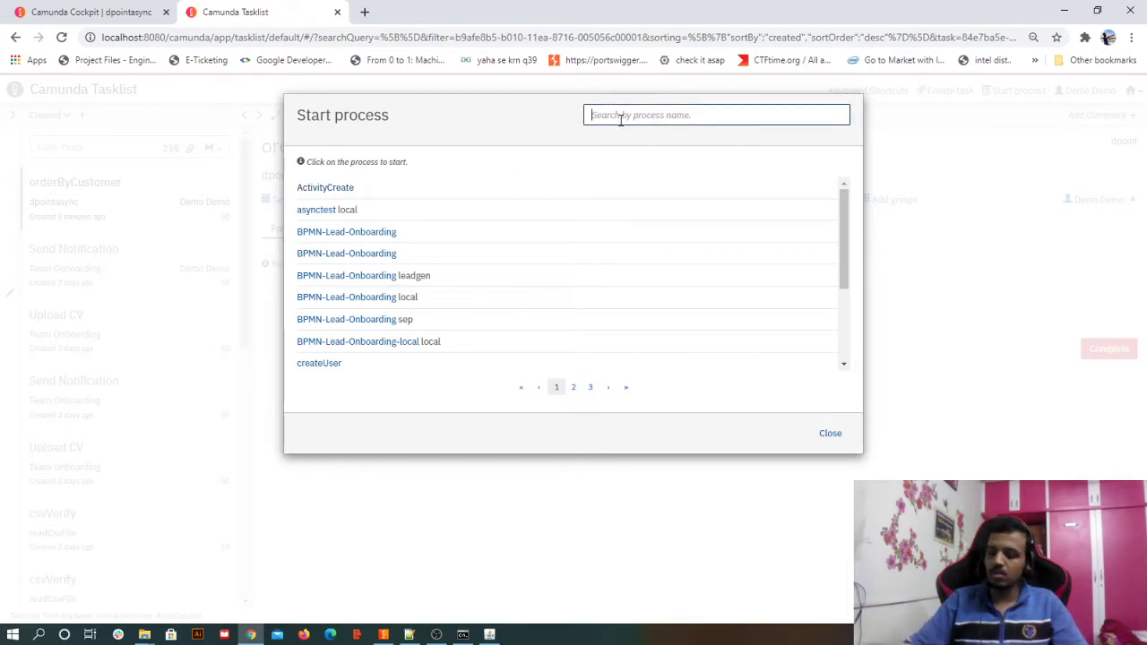
{"action": "type", "text": "dpo"}
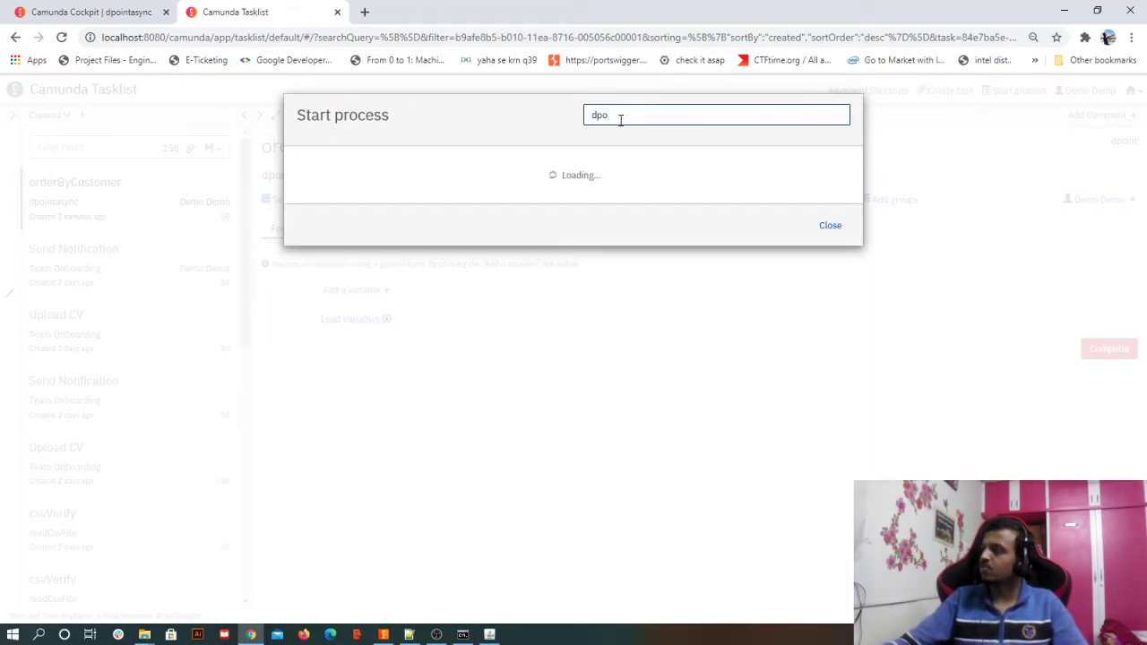
{"action": "left_click", "coordinate": [359, 188]}
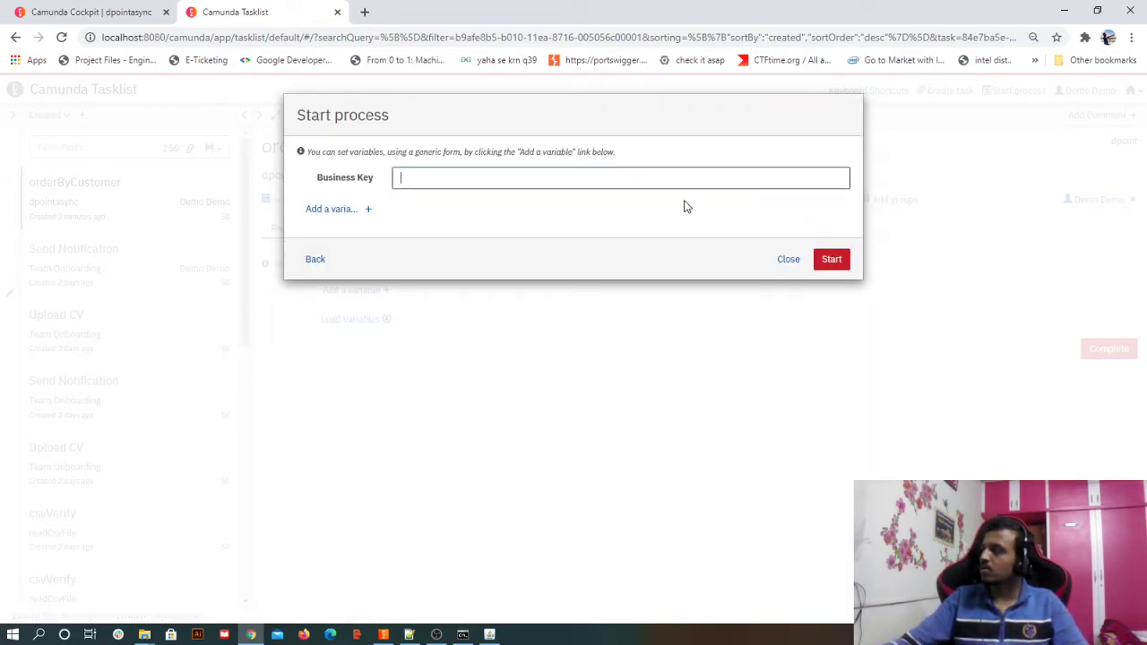
{"action": "left_click", "coordinate": [842, 261]}
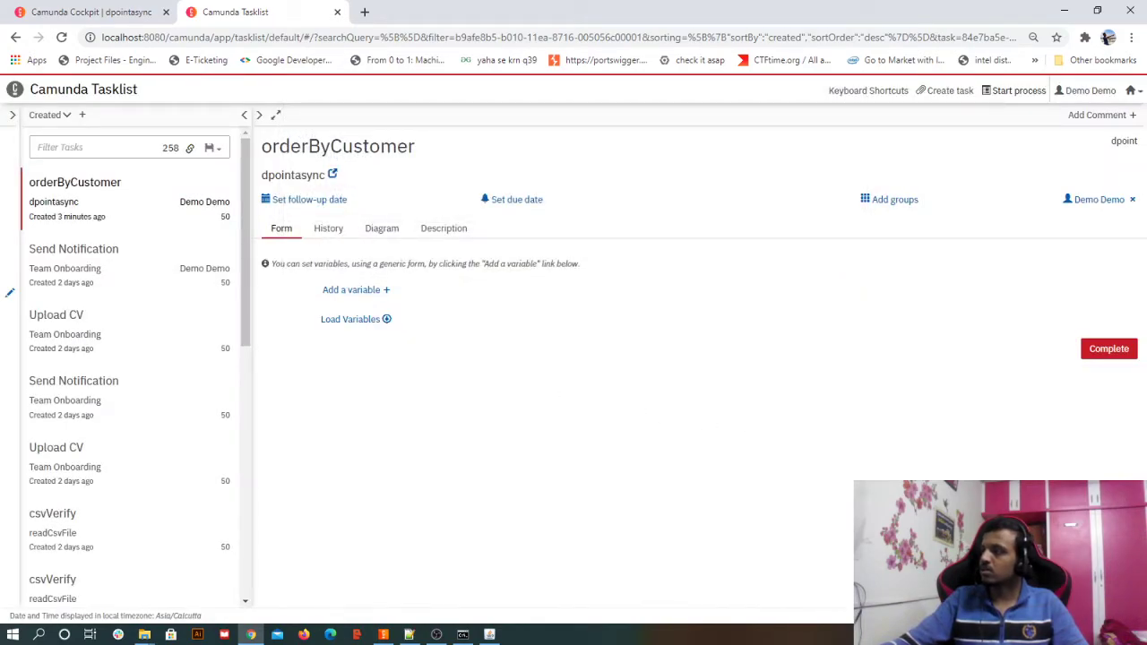
Reload the task list, view the newest orderByCustomer task's diagram and refresh the version 2 runtime view in Cockpit
{"action": "left_click", "coordinate": [61, 37]}
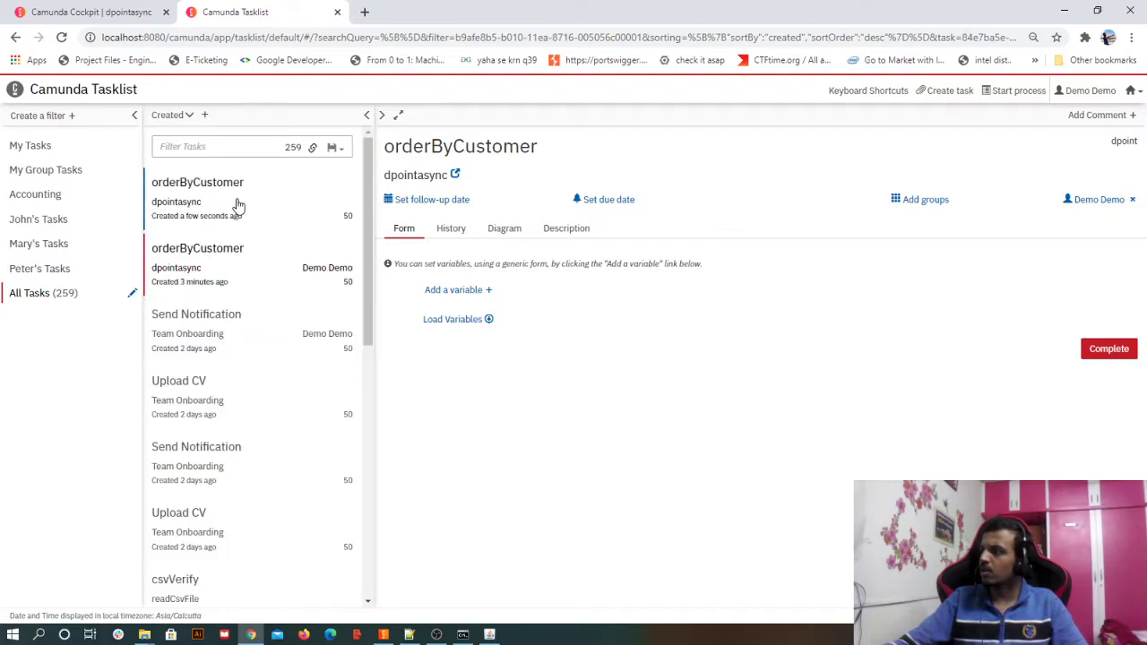
{"action": "left_click", "coordinate": [238, 206]}
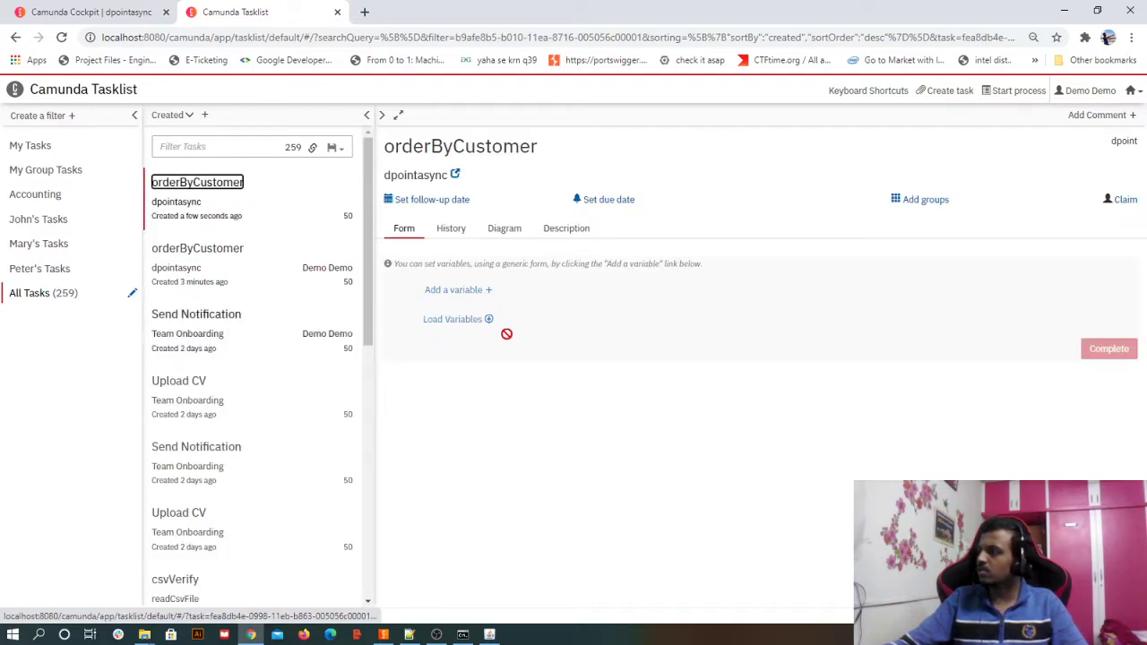
{"action": "left_click", "coordinate": [504, 230]}
{"action": "left_click", "coordinate": [90, 12]}
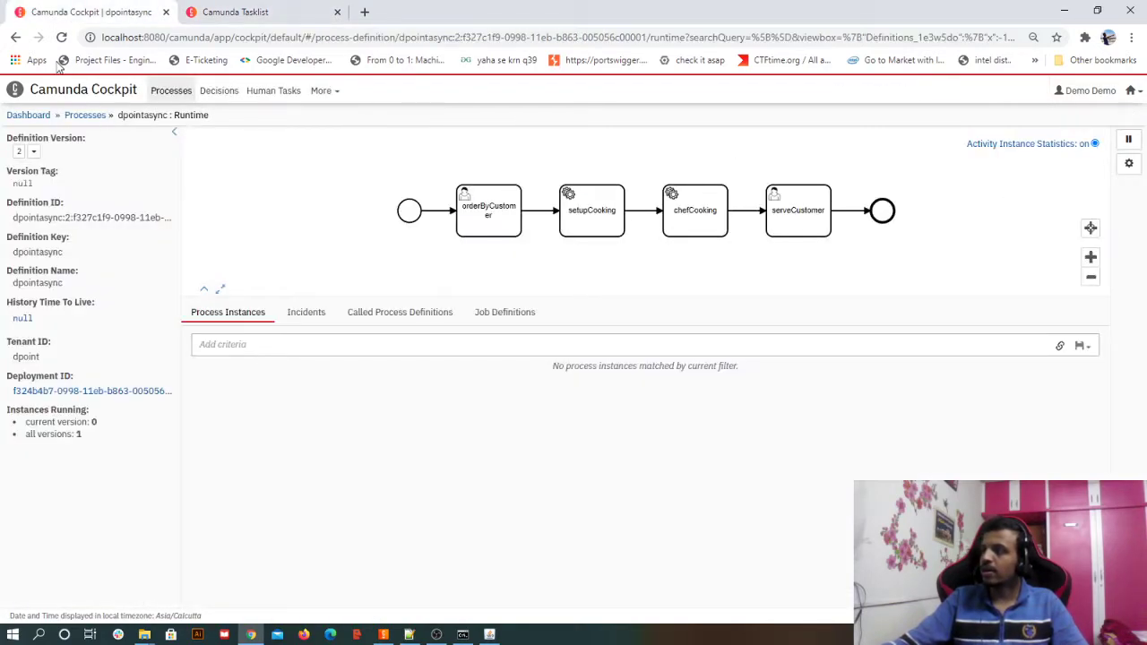
{"action": "left_click", "coordinate": [61, 37]}
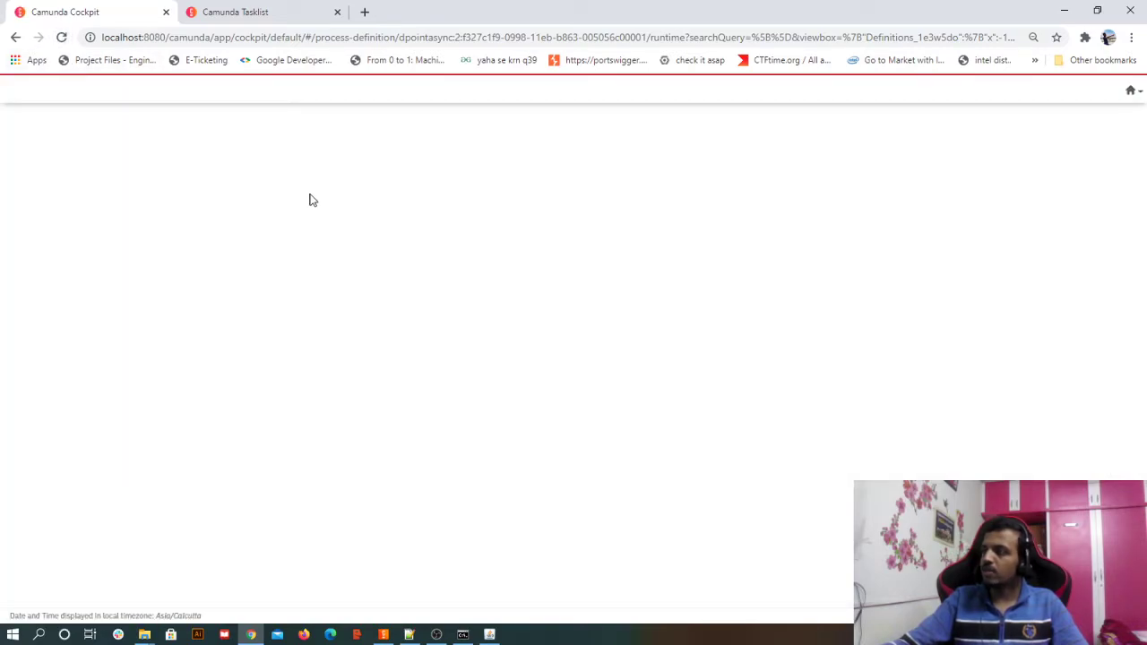
Claim the newest orderByCustomer task in Tasklist and complete it from its form without adding variables
{"action": "left_click", "coordinate": [235, 11]}
{"action": "left_click", "coordinate": [1120, 198]}
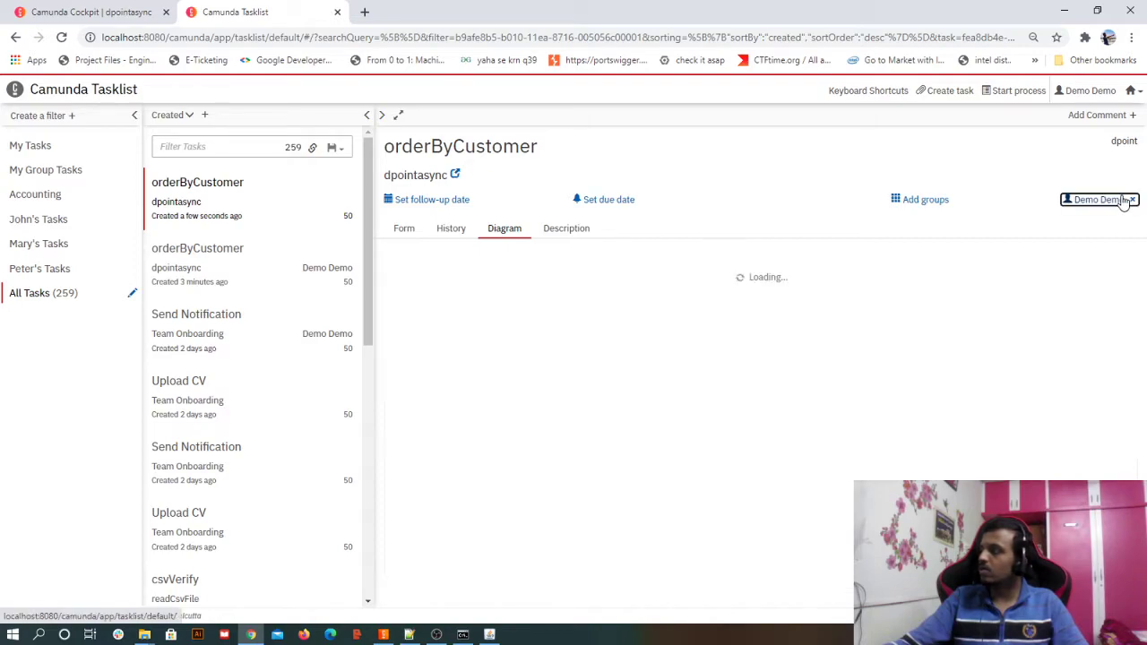
{"action": "left_click", "coordinate": [406, 231]}
{"action": "left_click", "coordinate": [1102, 351]}
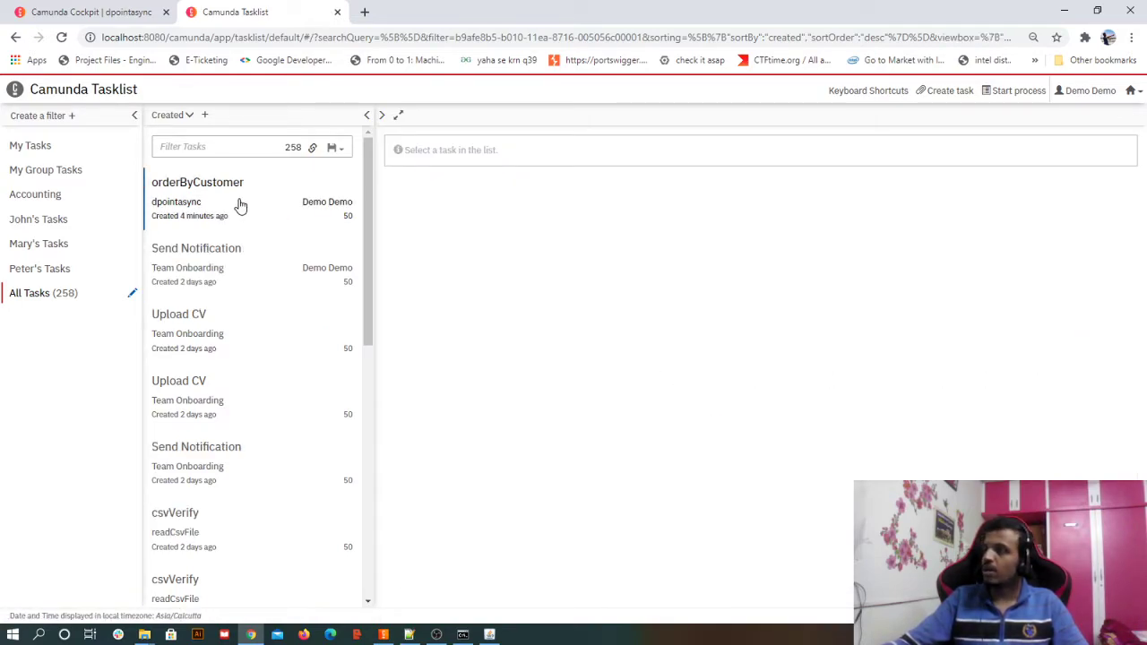
Check the remaining orderByCustomer task, then examine the chefCooking activity of the version 2 process instance in Cockpit with an enlarged diagram area
{"action": "left_click", "coordinate": [238, 203]}
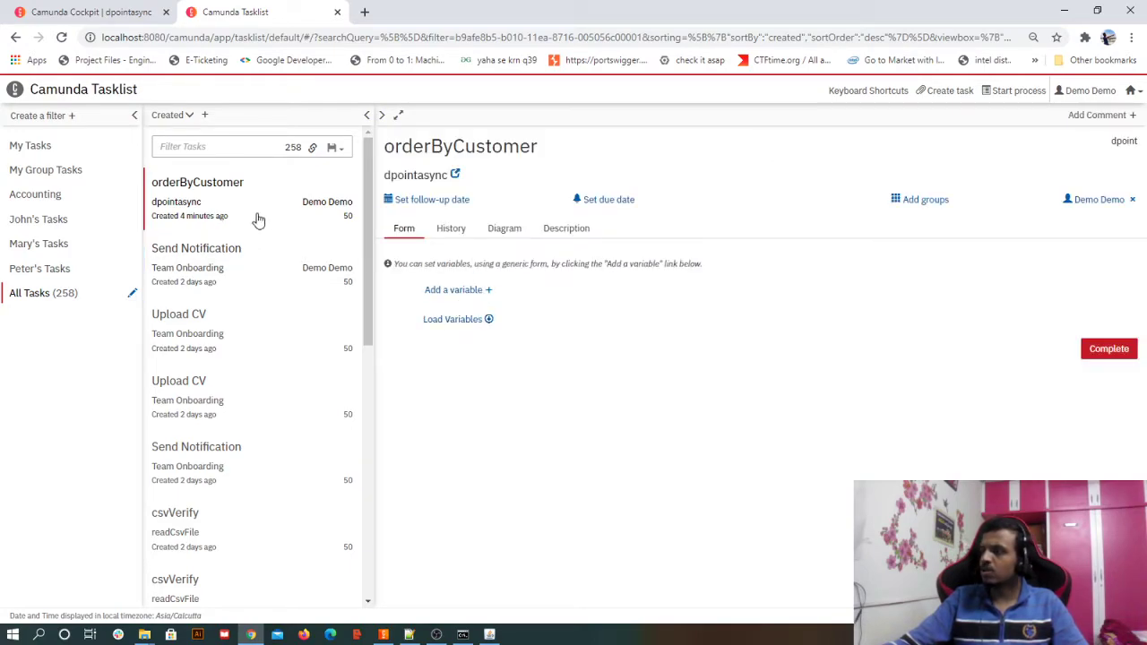
{"action": "left_click", "coordinate": [88, 11]}
{"action": "left_click", "coordinate": [61, 38]}
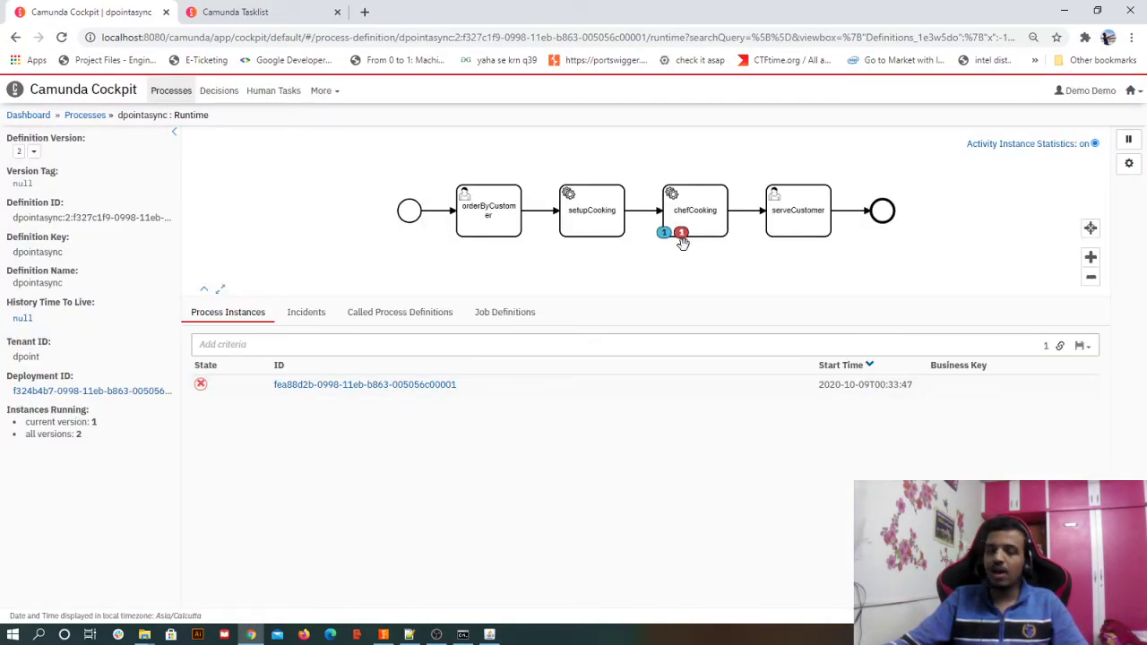
{"action": "left_click", "coordinate": [391, 384]}
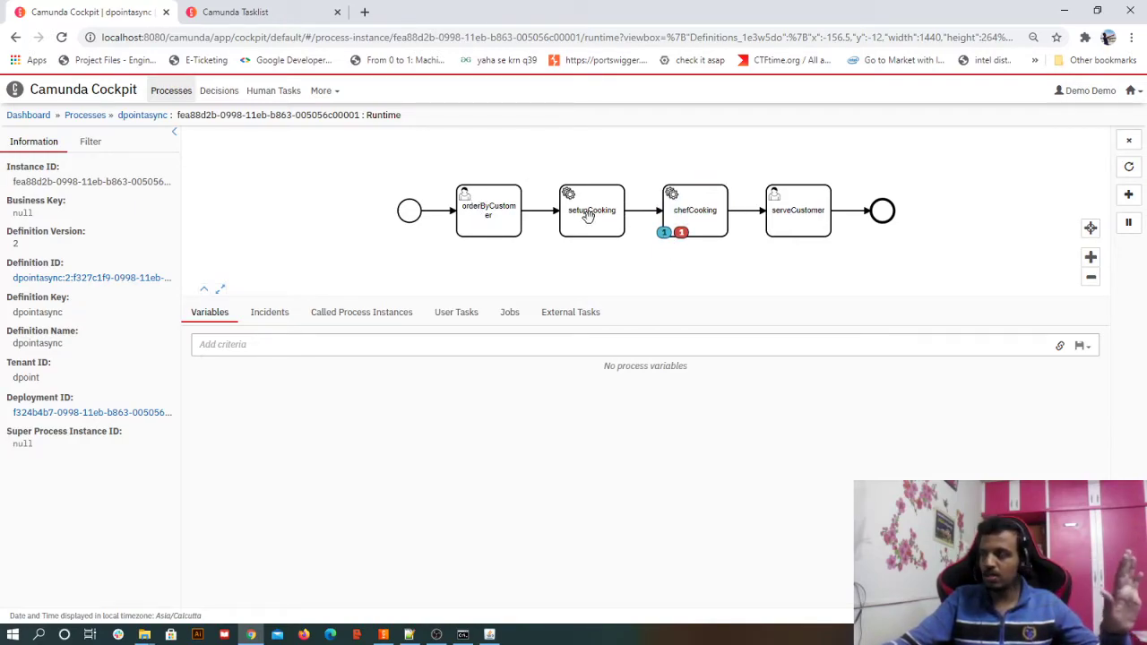
{"action": "left_click", "coordinate": [709, 222]}
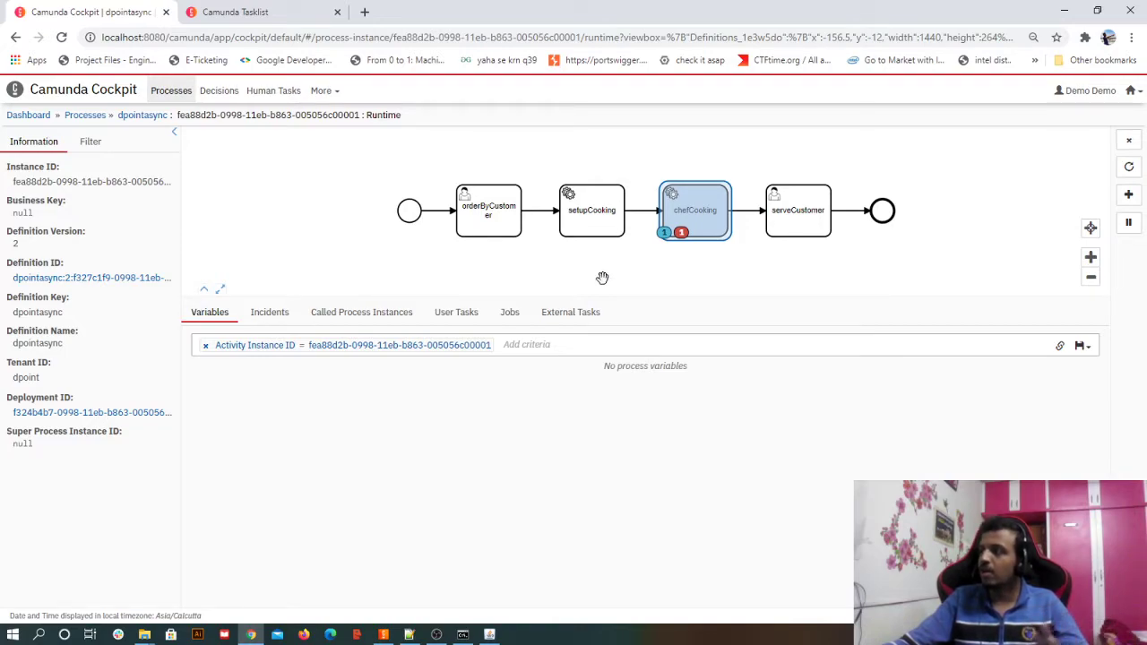
{"action": "left_click_drag", "start_coordinate": [616, 298], "coordinate": [618, 356]}
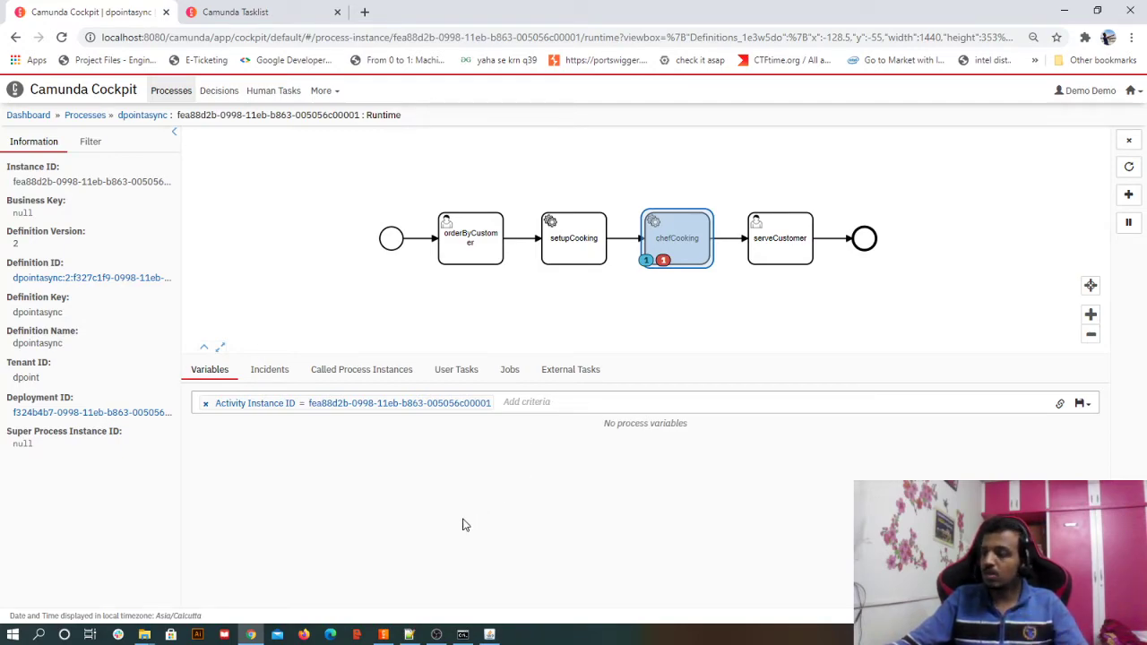
In Camunda Modeler, disable Asynchronous Before and enable Asynchronous After on the chefCooking task
{"action": "left_click", "coordinate": [381, 636]}
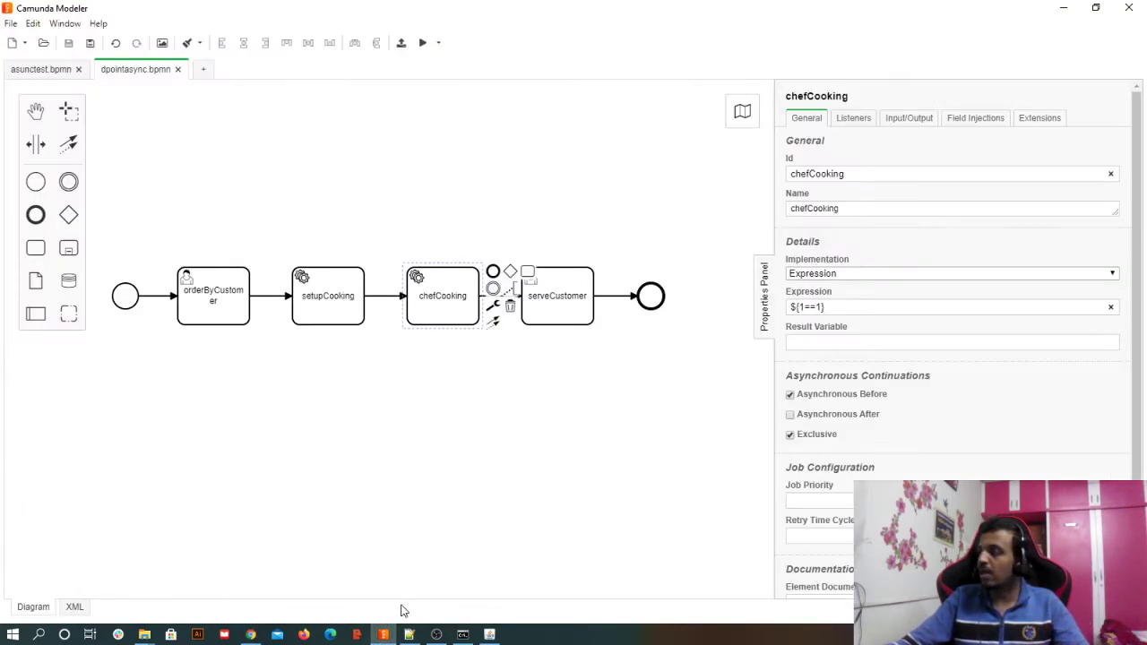
{"action": "left_click", "coordinate": [790, 395]}
{"action": "left_click", "coordinate": [790, 414]}
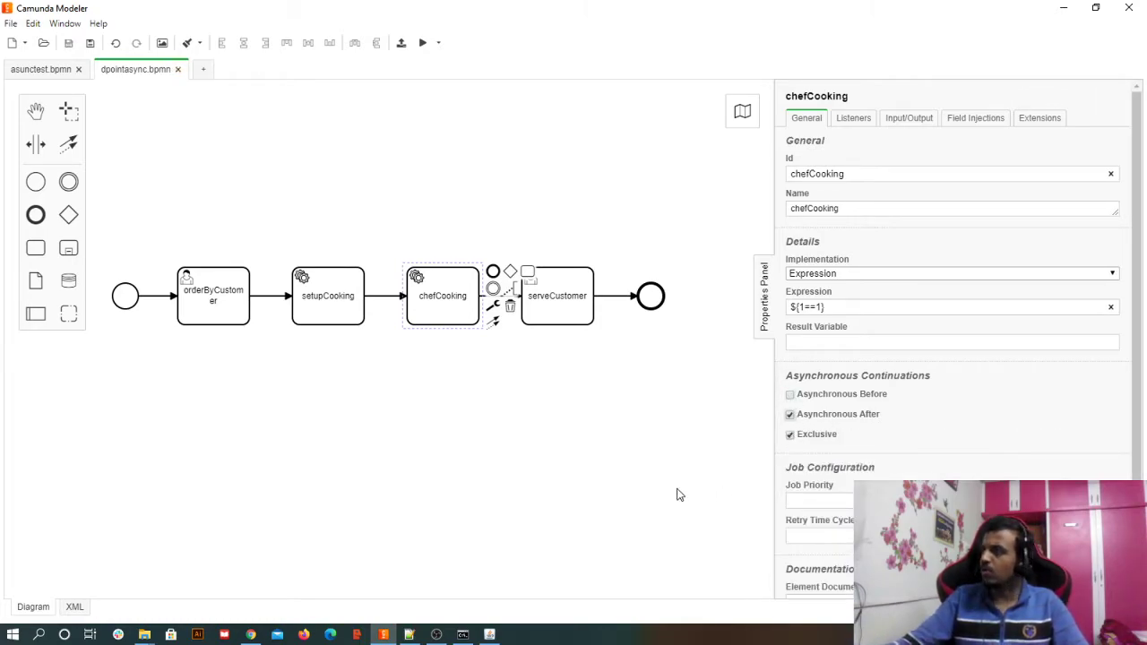
Deploy the modified diagram as dpointasync with tenant ID dpoint to the local REST endpoint
{"action": "left_click", "coordinate": [401, 43]}
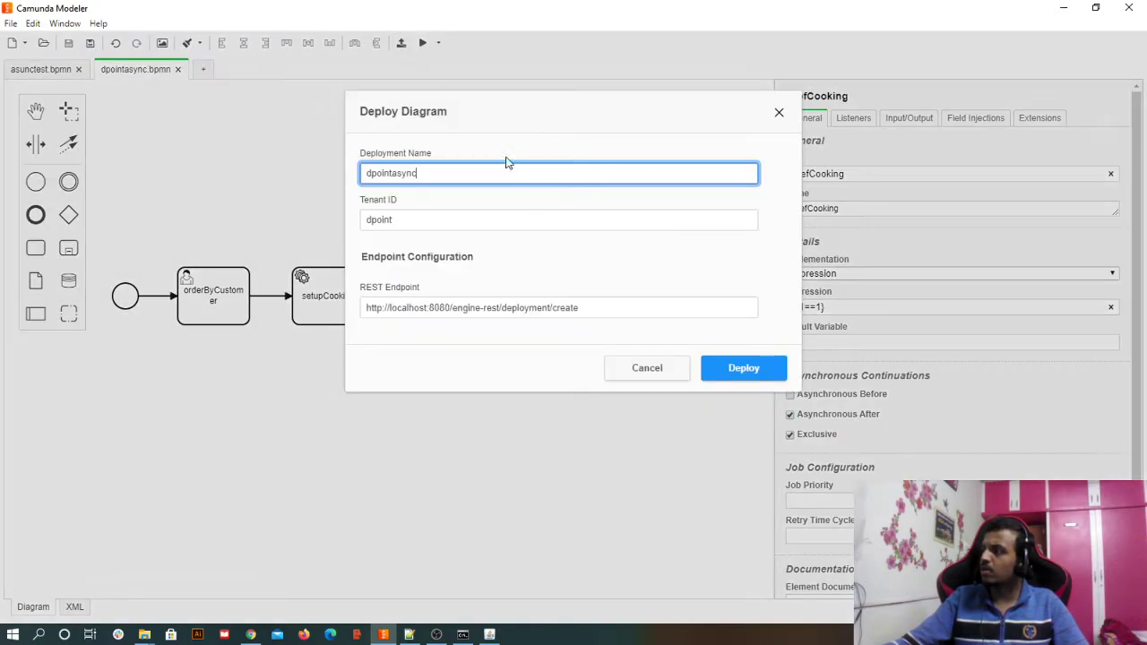
{"action": "left_click", "coordinate": [752, 381]}
{"action": "left_click", "coordinate": [1064, 7]}
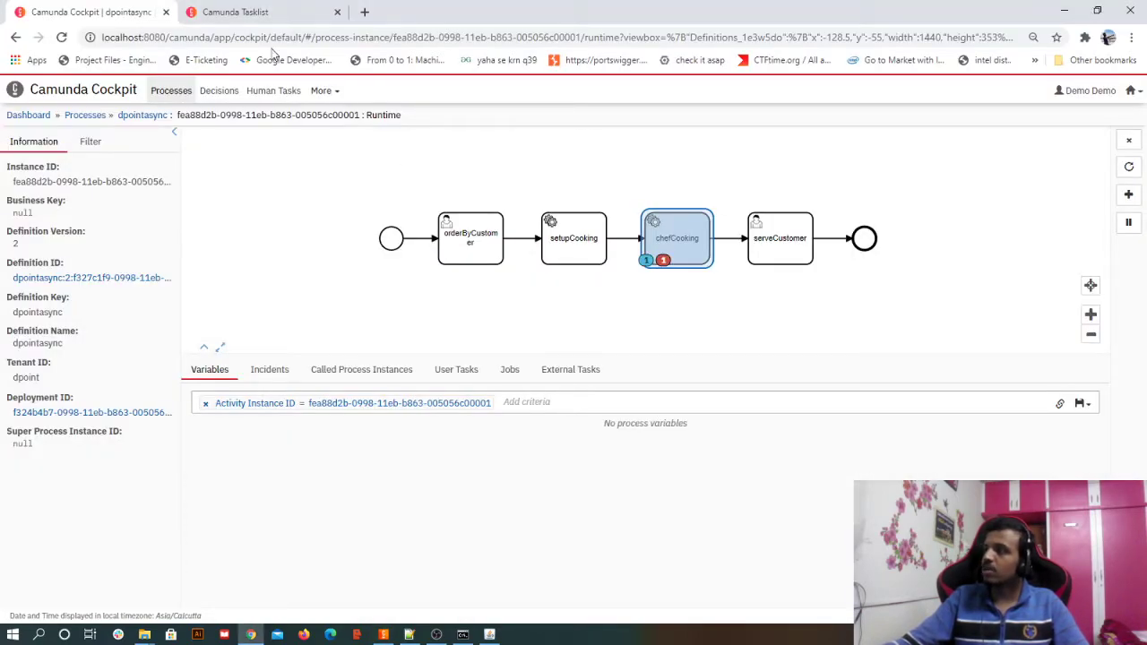
In Camunda Cockpit, refresh the view, open the failed version 2 instance of dpointasync and delete it
{"action": "left_click", "coordinate": [61, 37]}
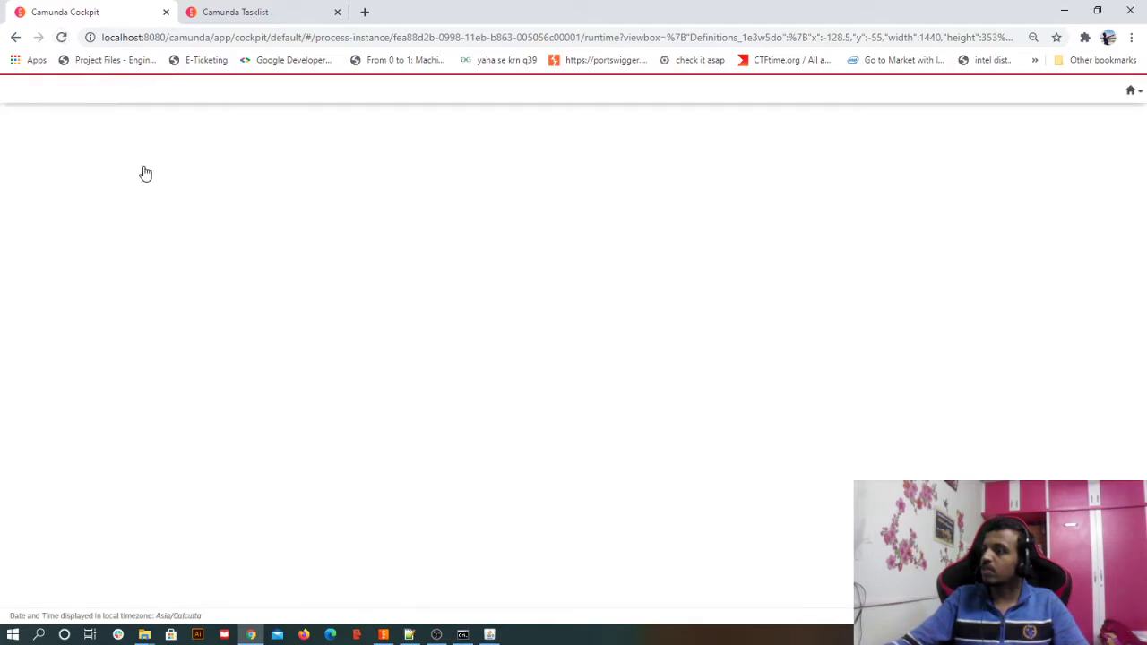
{"action": "left_click", "coordinate": [136, 116]}
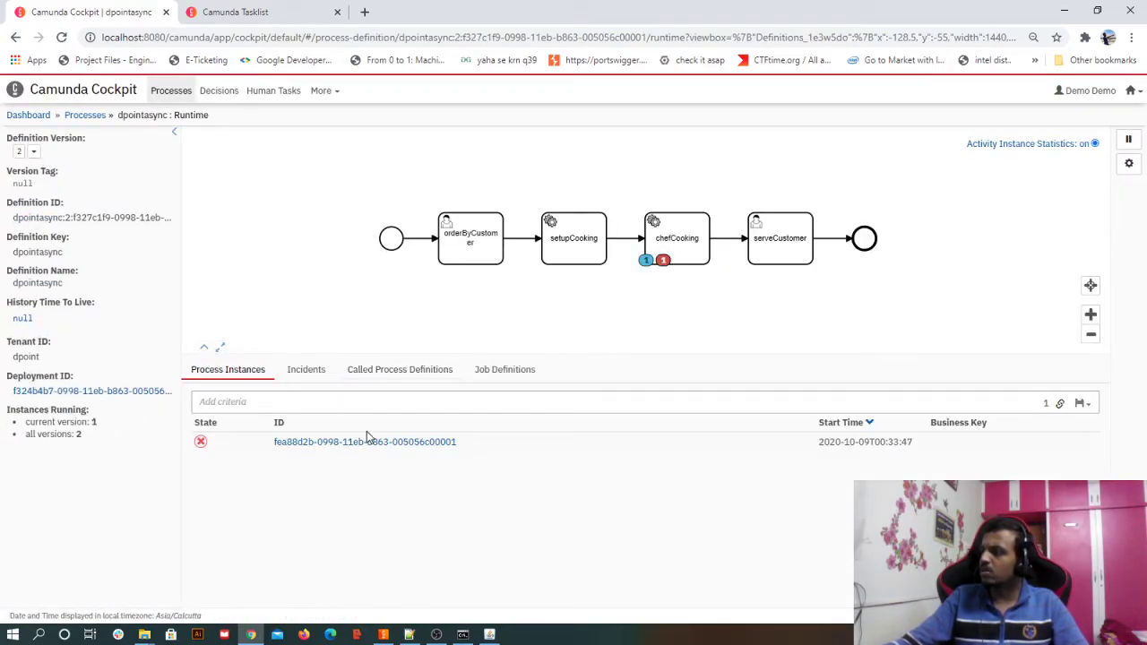
{"action": "left_click", "coordinate": [369, 442]}
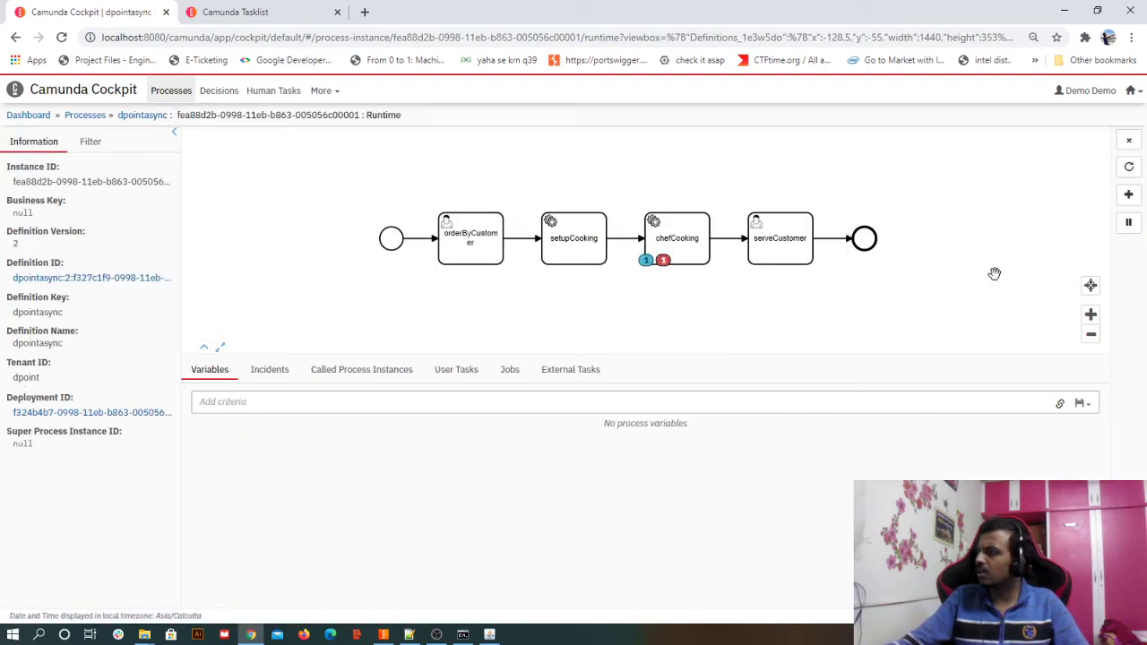
{"action": "left_click", "coordinate": [1128, 141]}
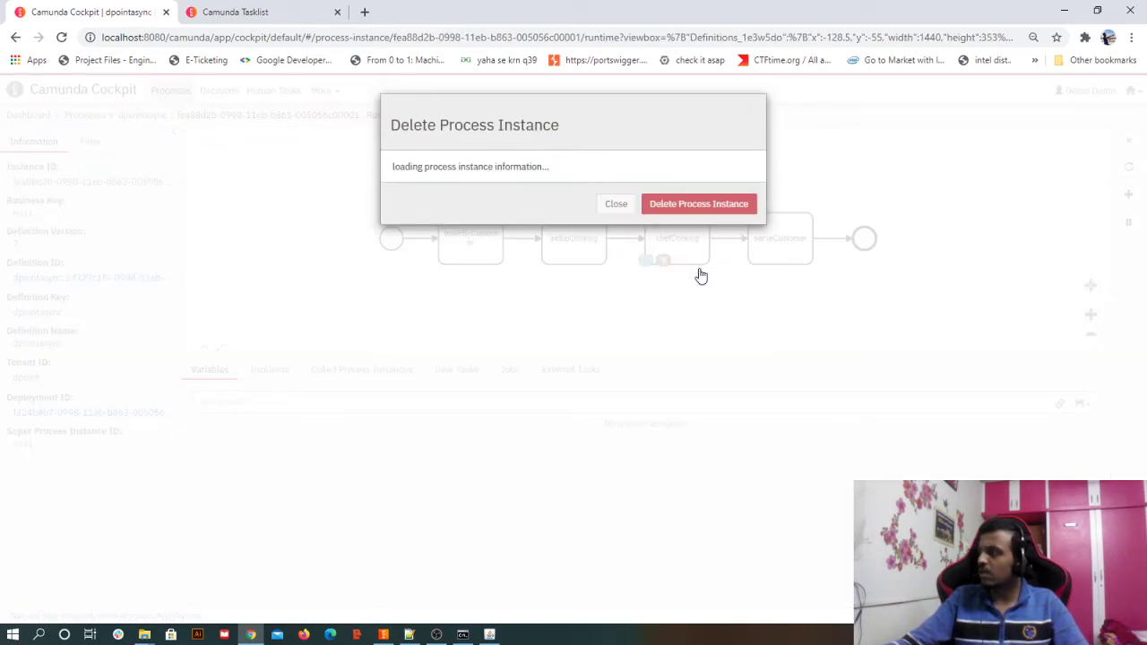
{"action": "left_click", "coordinate": [740, 296]}
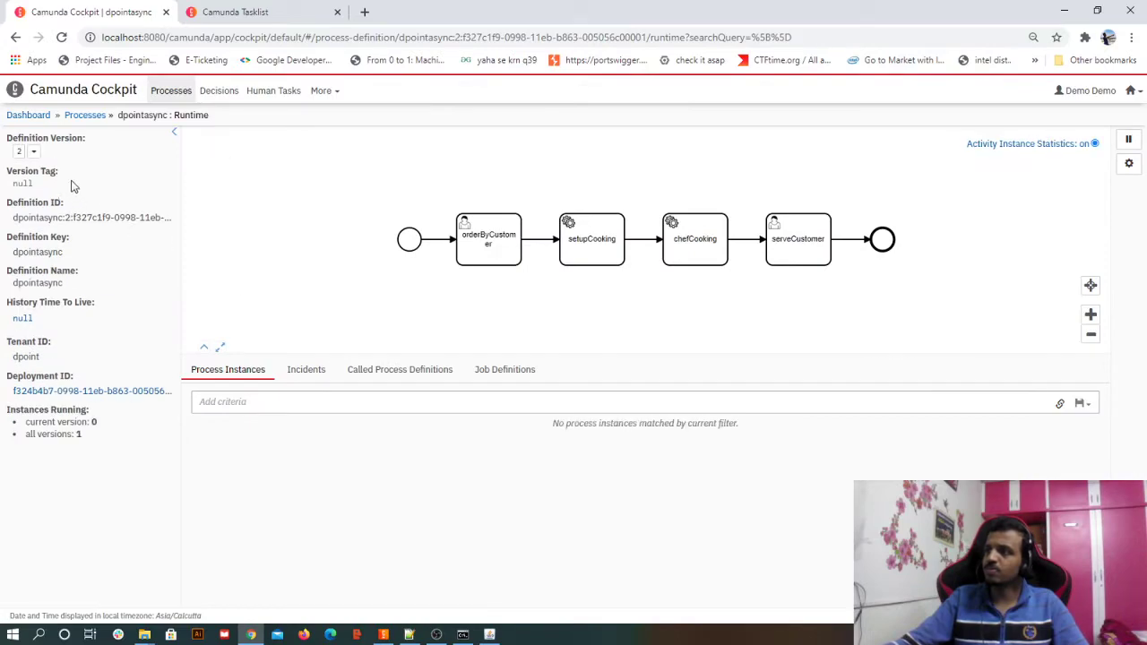
Show definition version 3 of dpointasync in Cockpit, review chefCooking's asynchronous settings in Camunda Modeler and refresh Cockpit
{"action": "left_click", "coordinate": [33, 151]}
{"action": "left_click", "coordinate": [27, 167]}
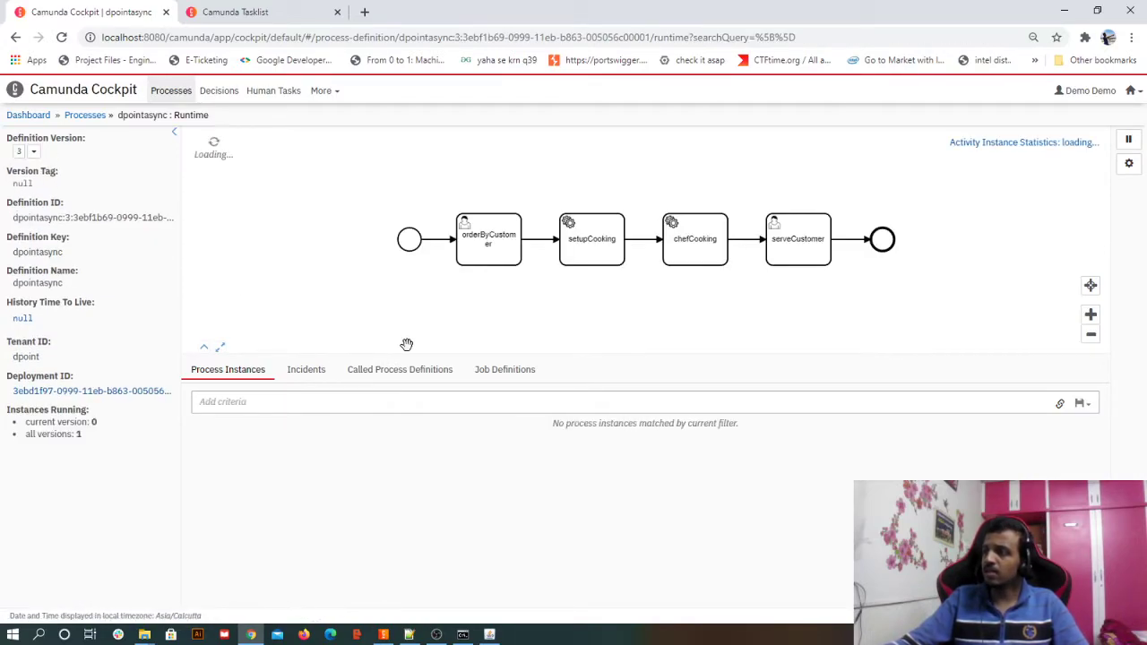
{"action": "left_click", "coordinate": [385, 634]}
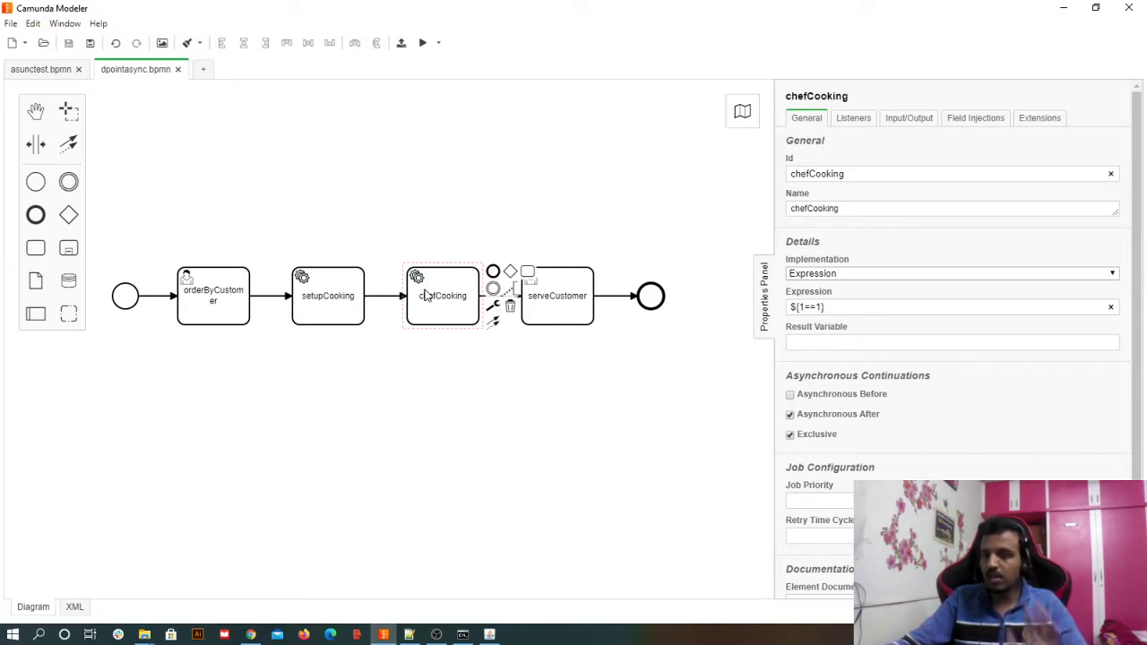
{"action": "left_click", "coordinate": [1064, 7]}
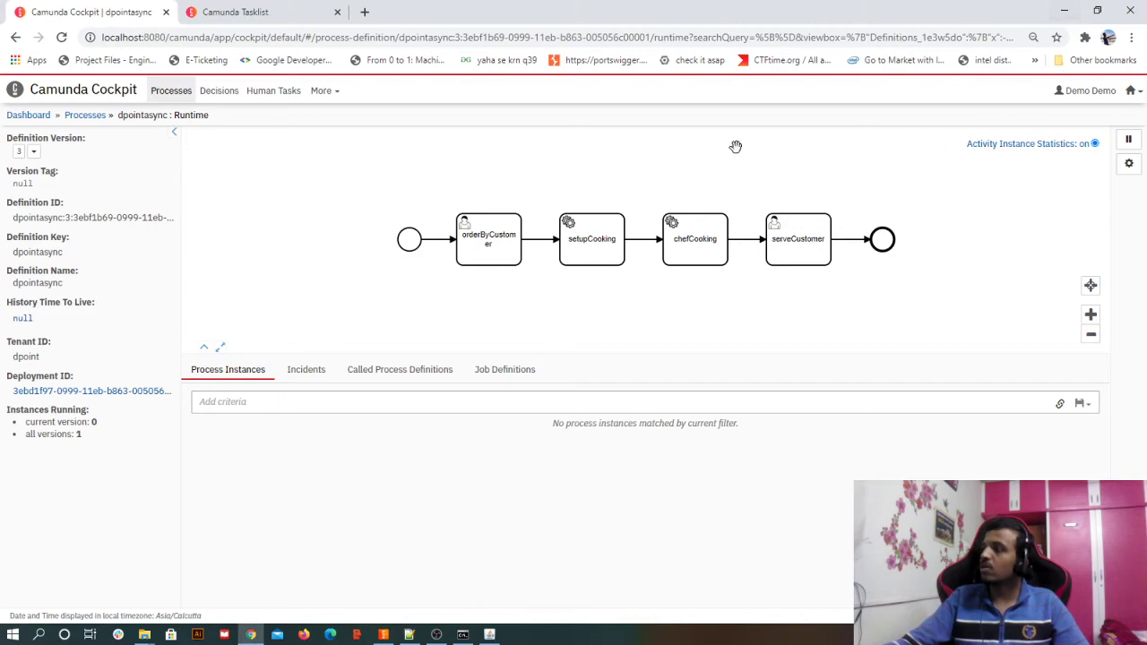
{"action": "left_click", "coordinate": [61, 37]}
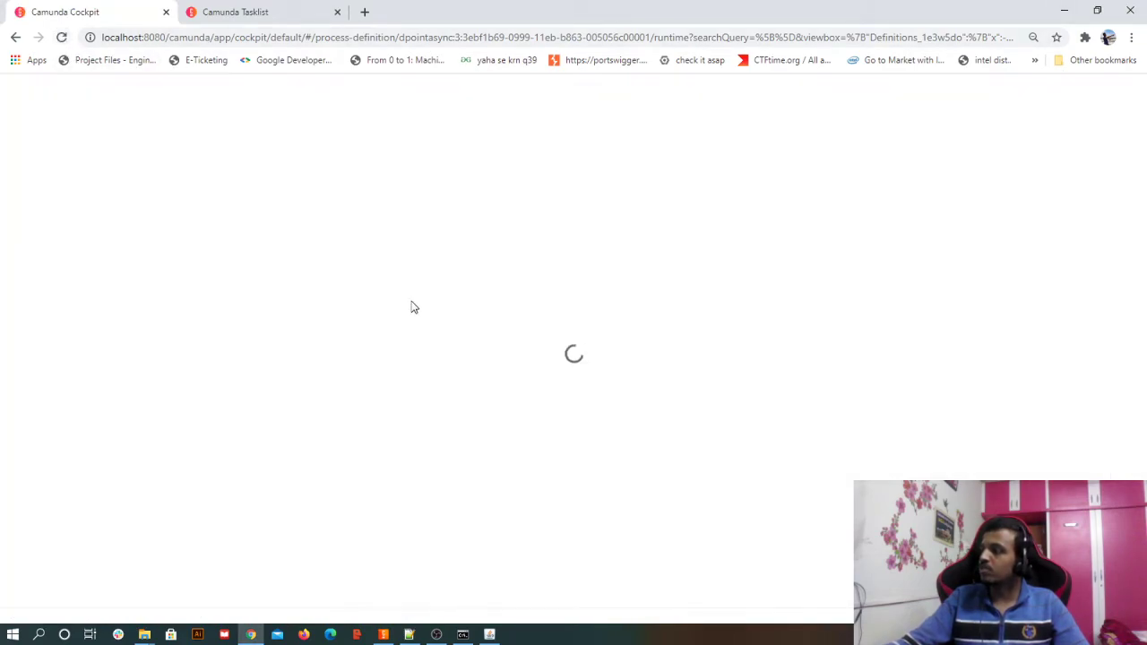
In Camunda Tasklist, find the process with "dpoint", start dpointasync without a business key and reload the task list
{"action": "left_click", "coordinate": [274, 14]}
{"action": "left_click", "coordinate": [1016, 92]}
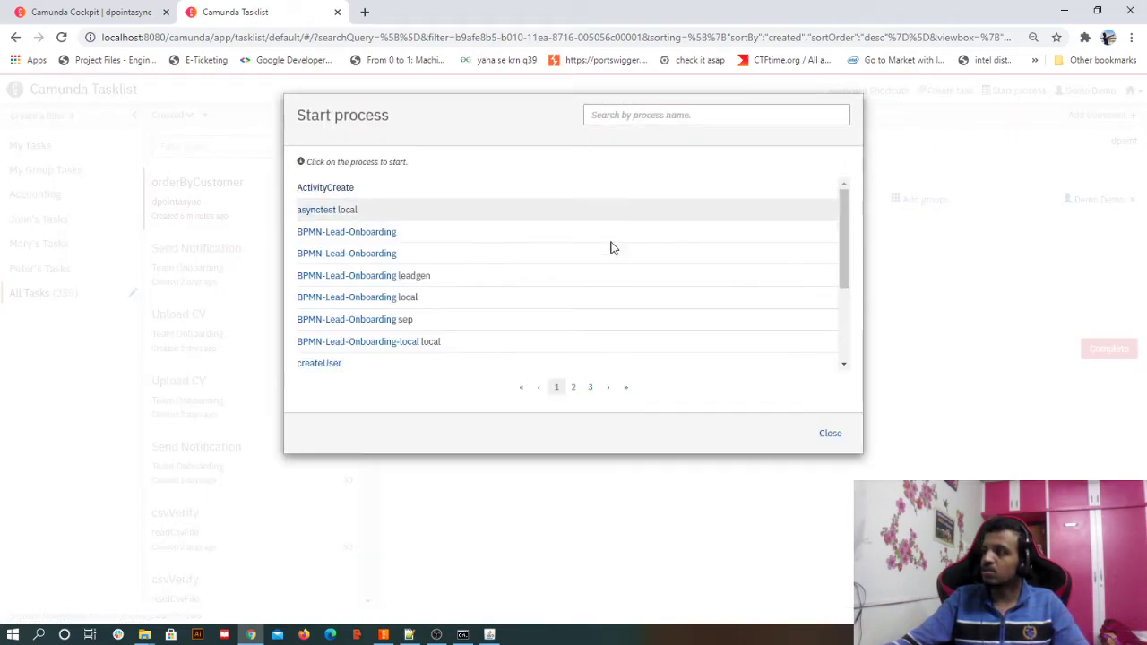
{"action": "left_click", "coordinate": [658, 117]}
{"action": "type", "text": "dpoint"}
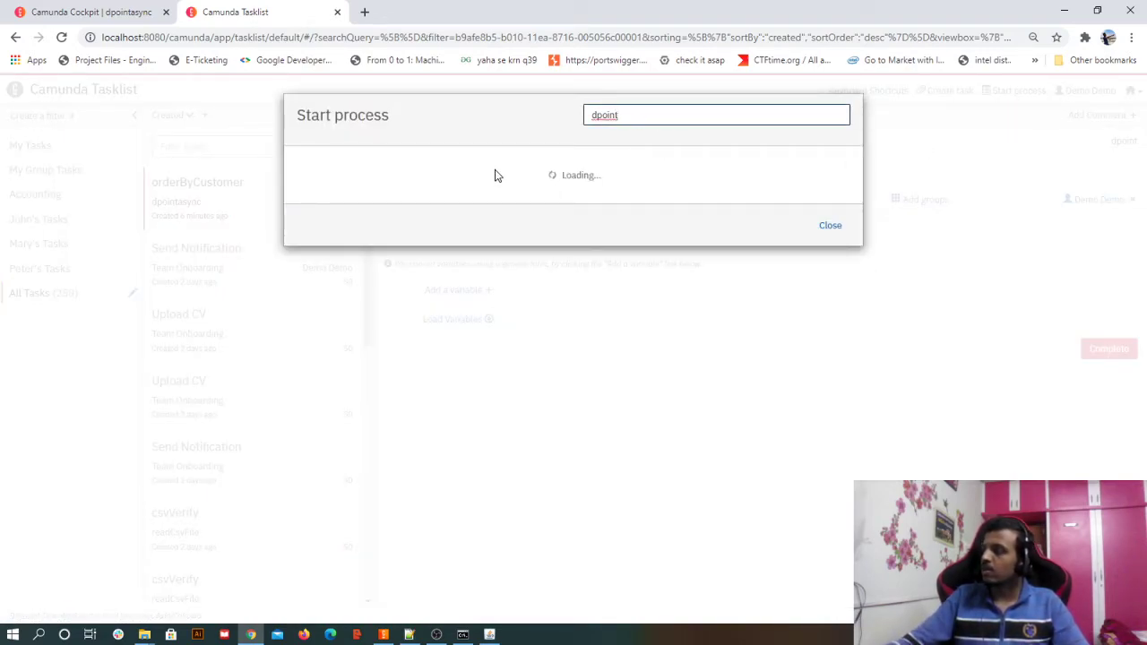
{"action": "left_click", "coordinate": [320, 189]}
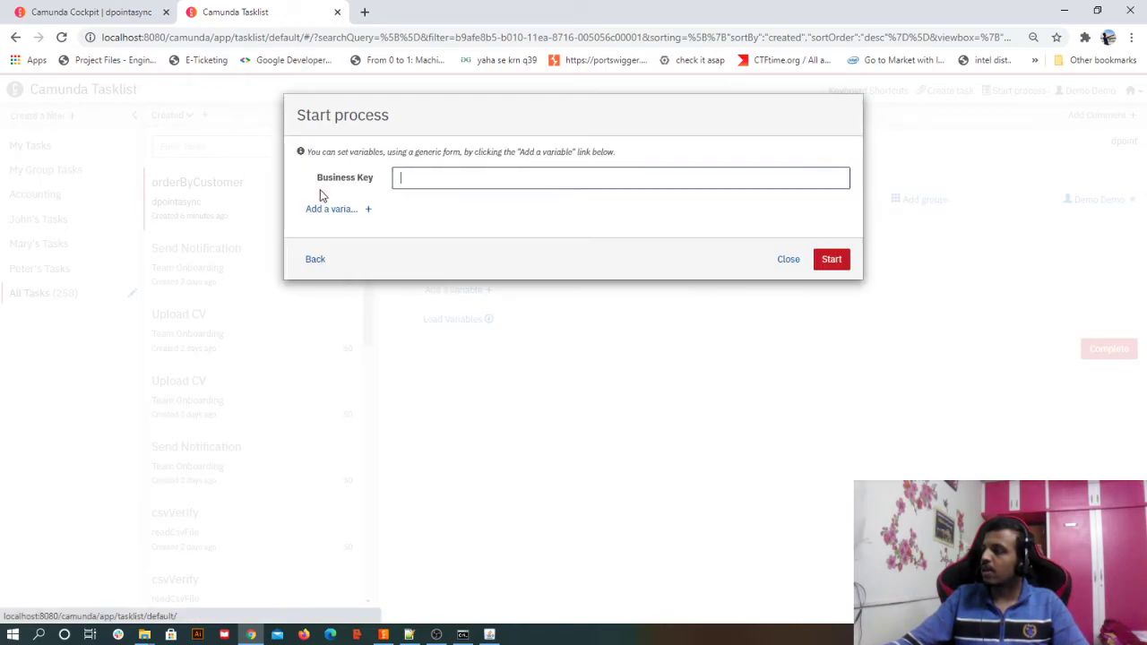
{"action": "left_click", "coordinate": [826, 259]}
{"action": "left_click", "coordinate": [61, 37]}
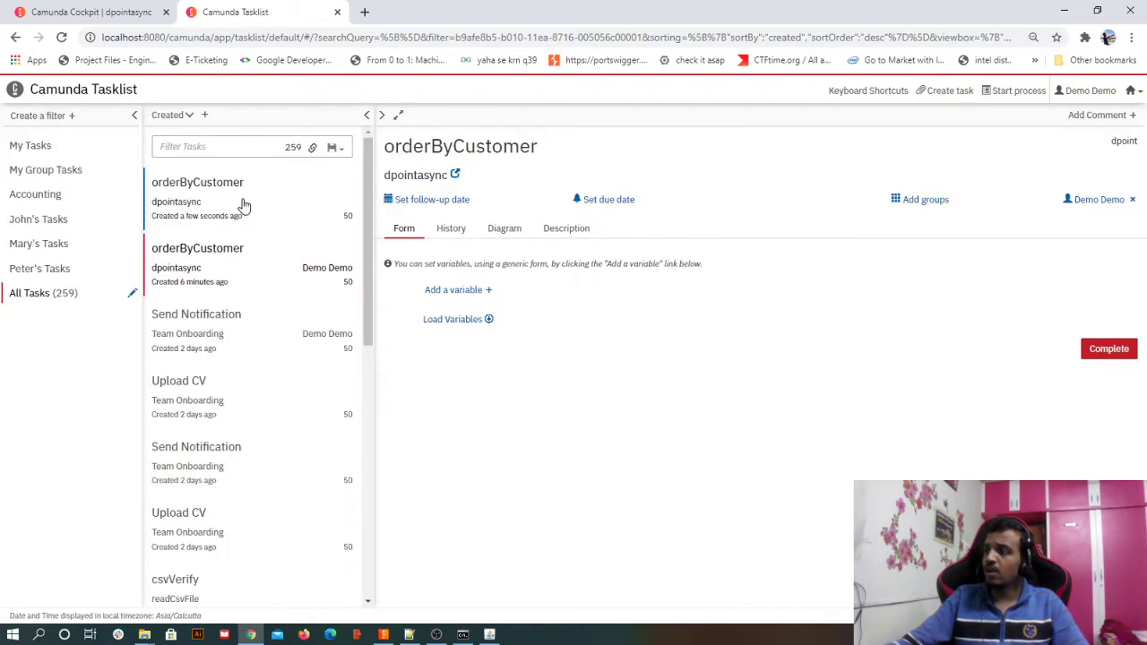
Claim the newest orderByCustomer task, try to complete it without variables, and check the version 3 instance's position in Cockpit
{"action": "left_click", "coordinate": [240, 209]}
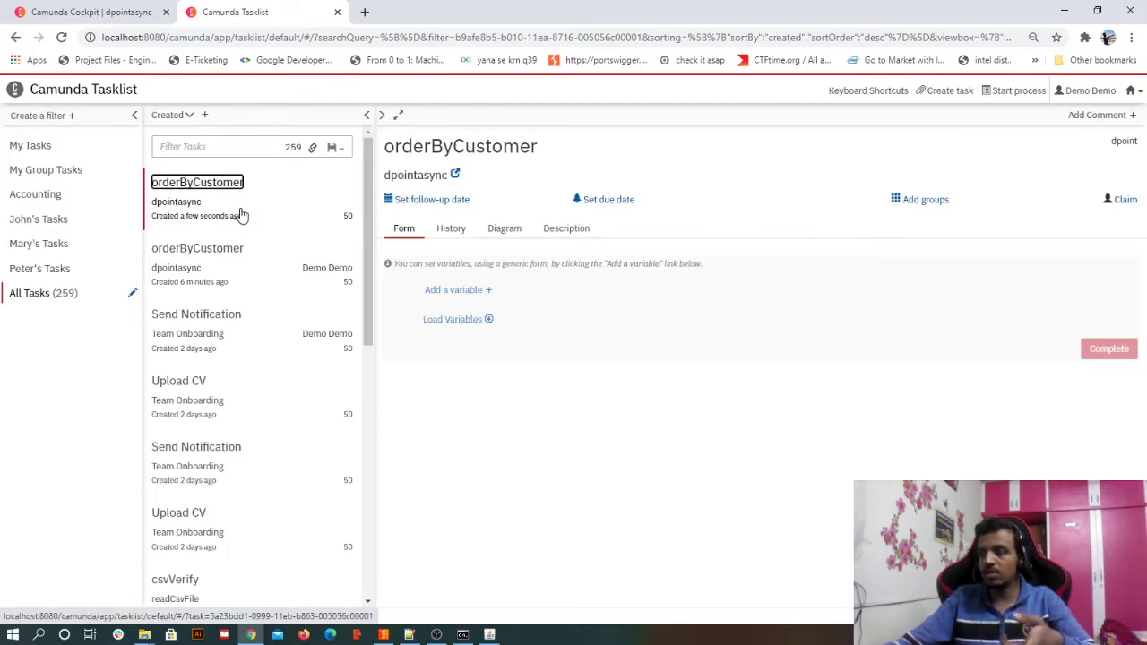
{"action": "left_click", "coordinate": [1120, 199]}
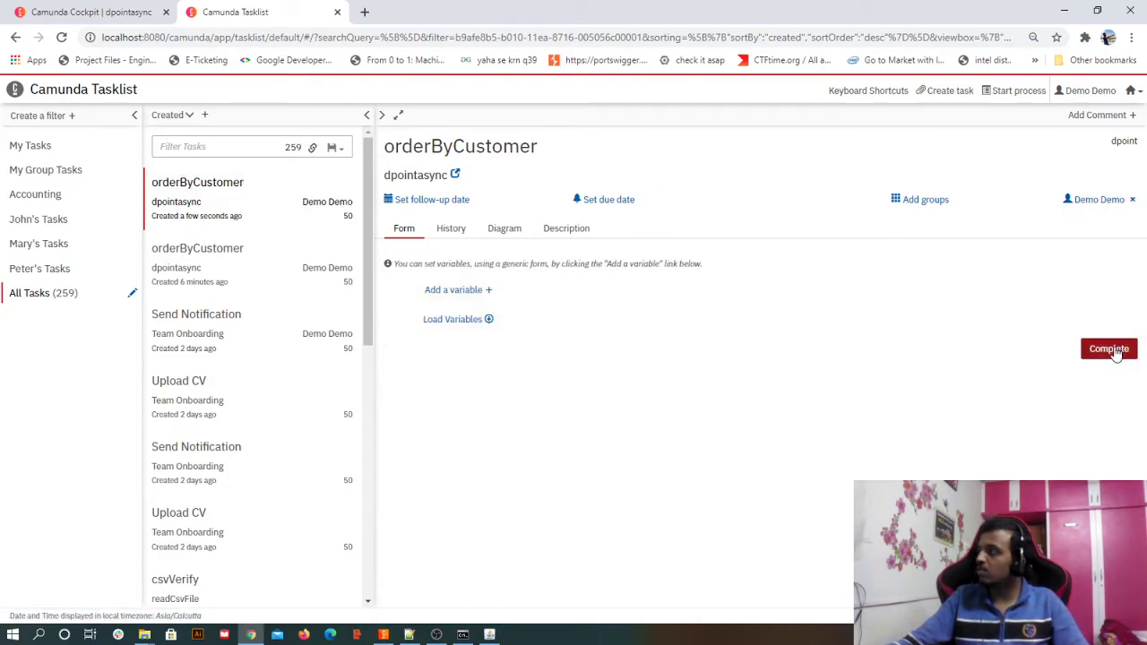
{"action": "left_click", "coordinate": [1115, 353]}
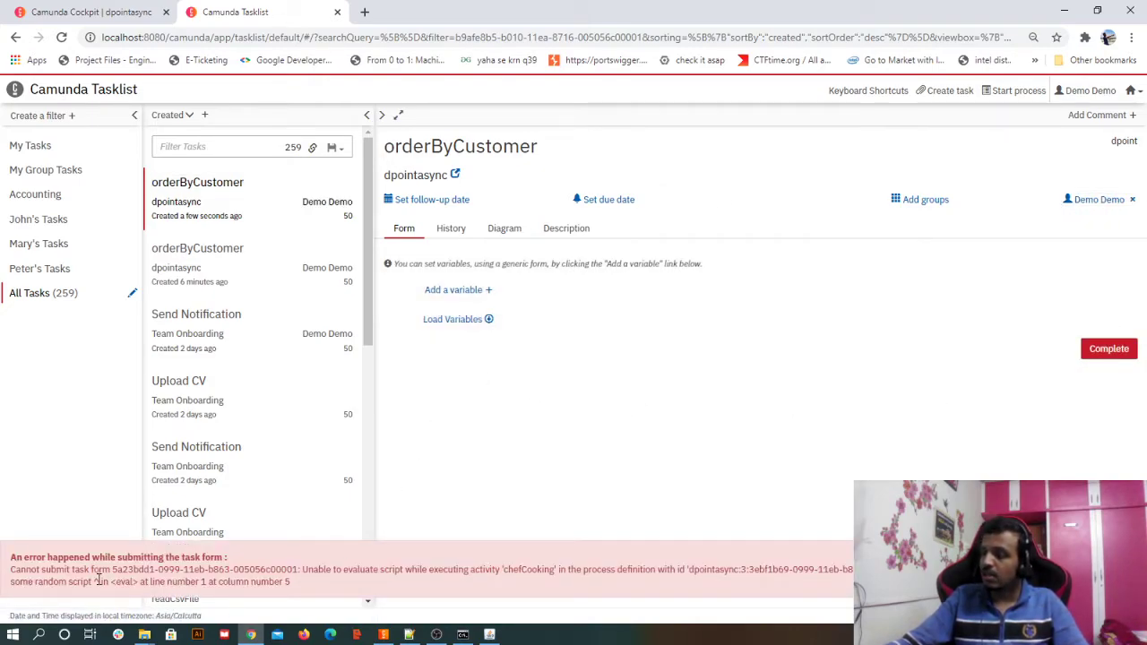
{"action": "left_click_drag", "start_coordinate": [98, 581], "coordinate": [25, 570]}
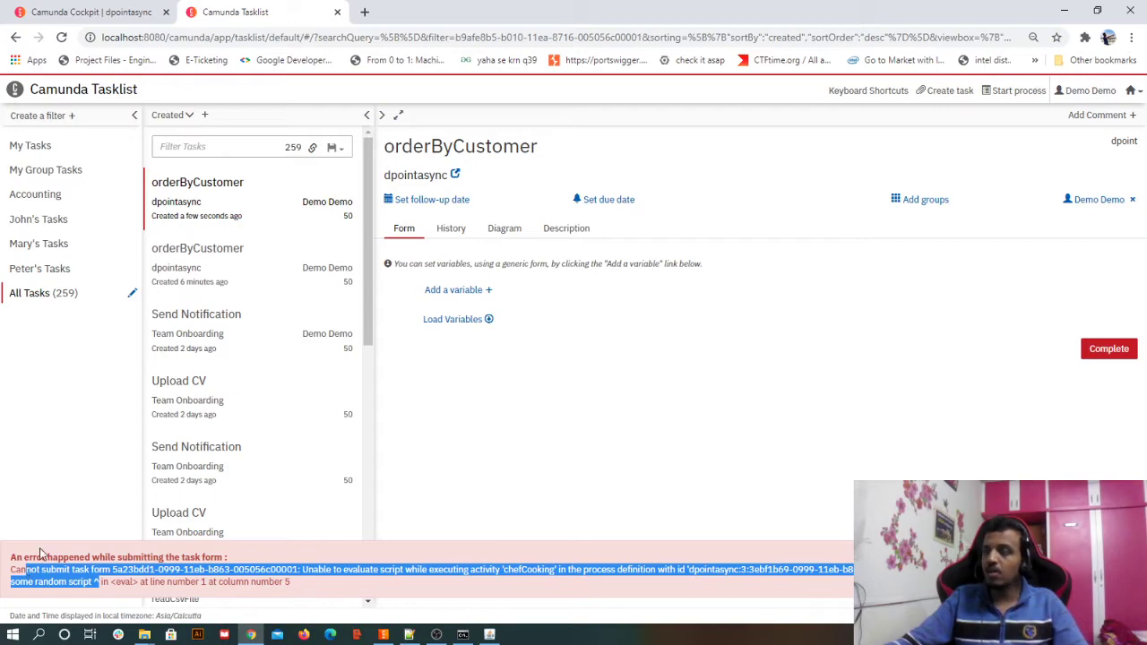
{"action": "left_click", "coordinate": [90, 12]}
{"action": "key", "text": "F5"}
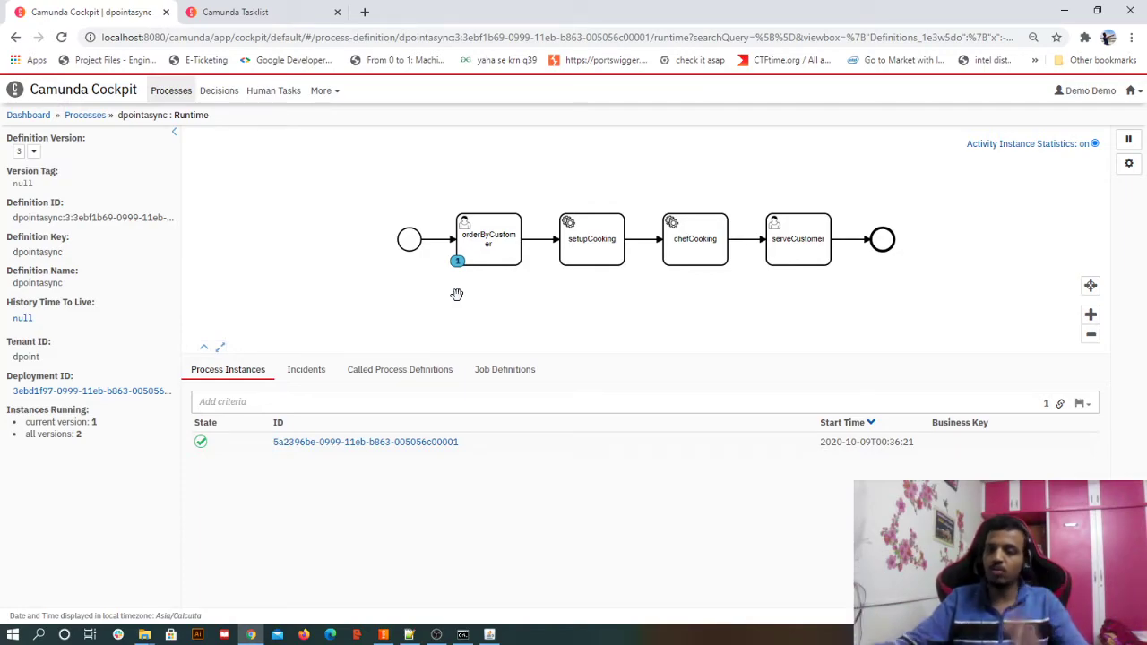
In Camunda Modeler, disable Asynchronous After on chefCooking and enable Asynchronous Before on setupCooking
{"action": "left_click", "coordinate": [383, 634]}
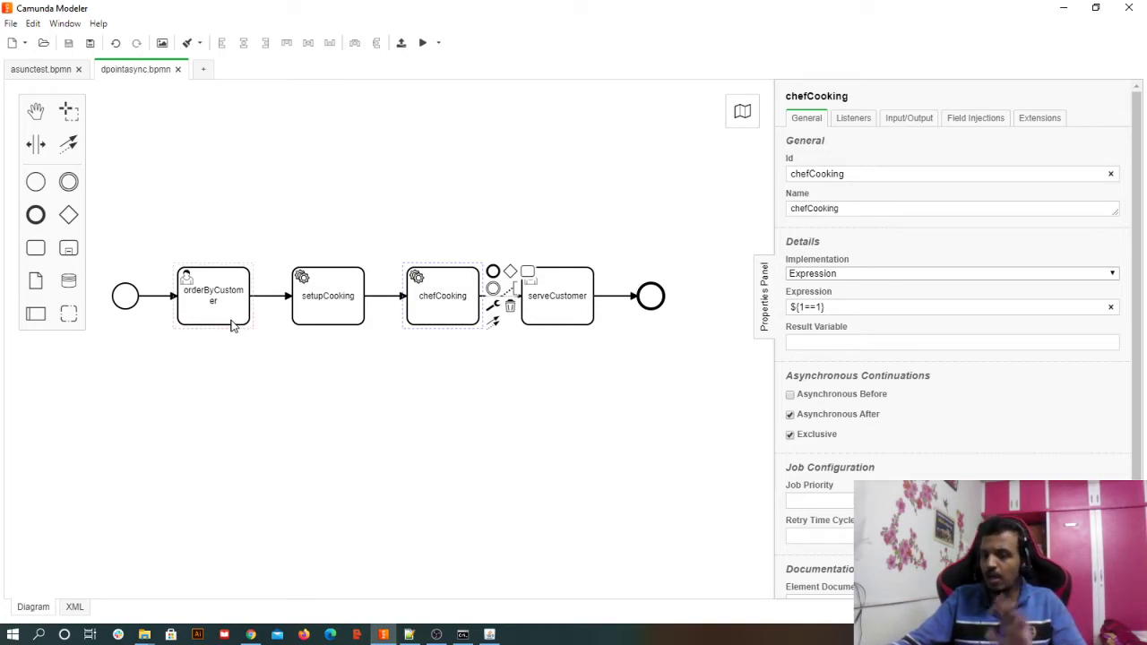
{"action": "left_click", "coordinate": [790, 414]}
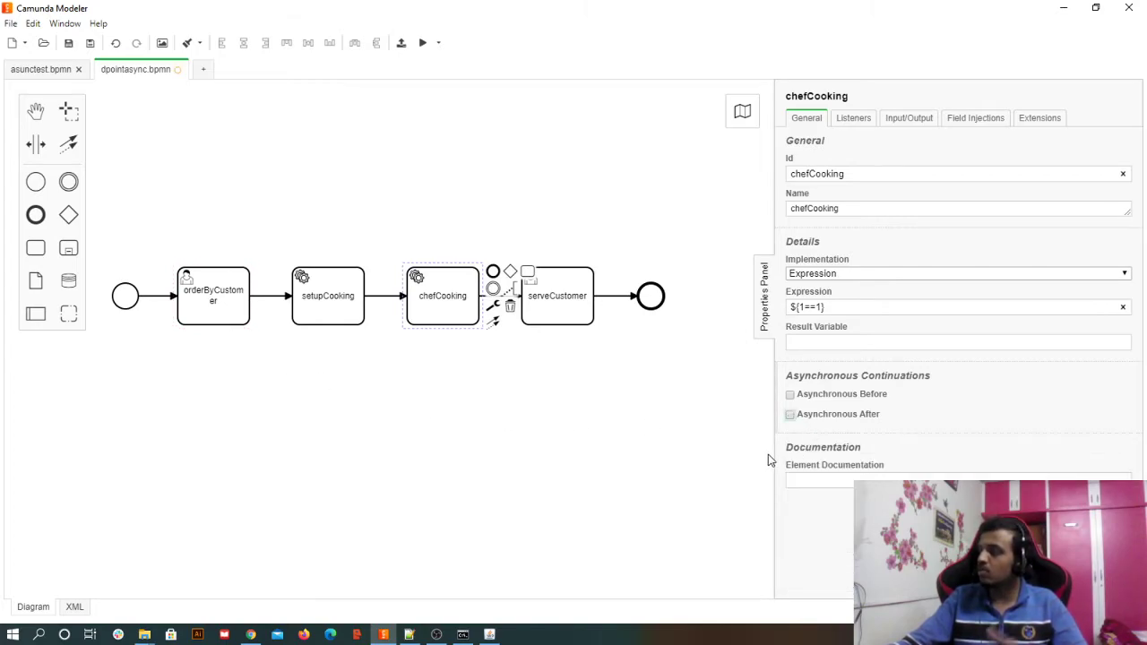
{"action": "left_click", "coordinate": [354, 301]}
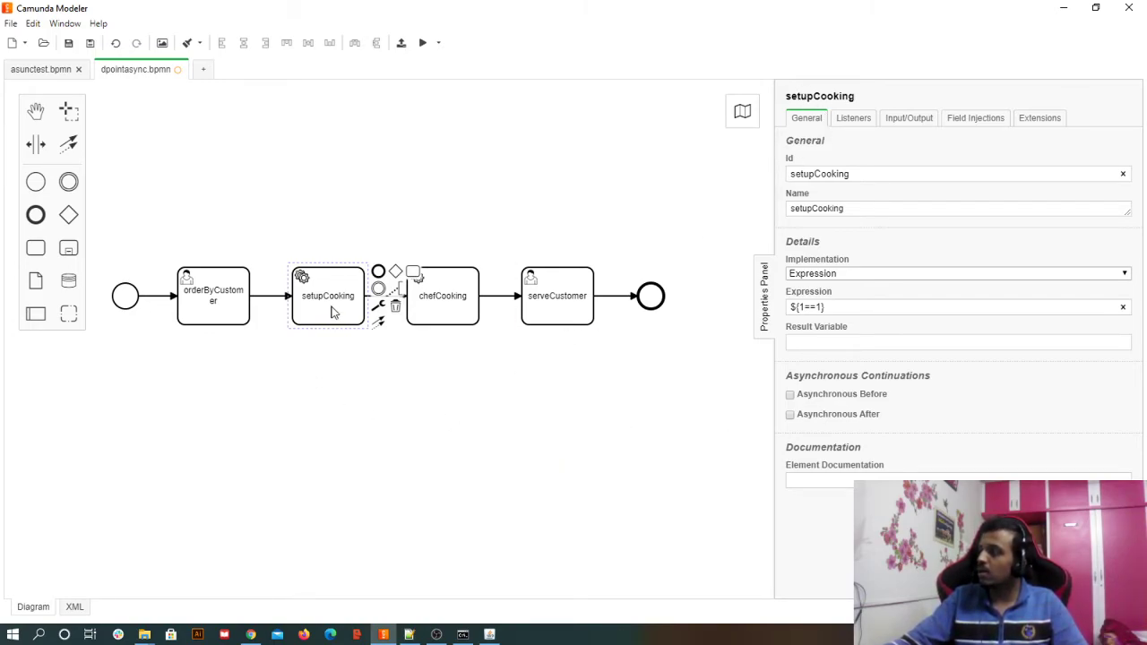
{"action": "left_click", "coordinate": [791, 394]}
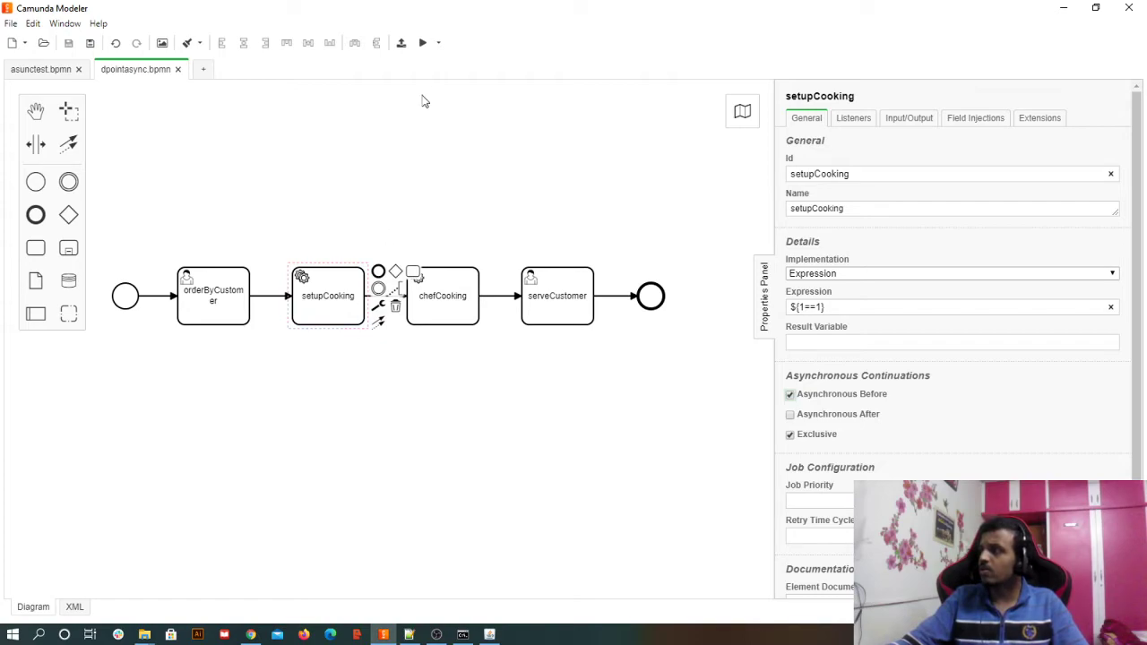
Check the available dpointasync versions in Cockpit, then deploy the updated diagram from Camunda Modeler
{"action": "left_click", "coordinate": [251, 634]}
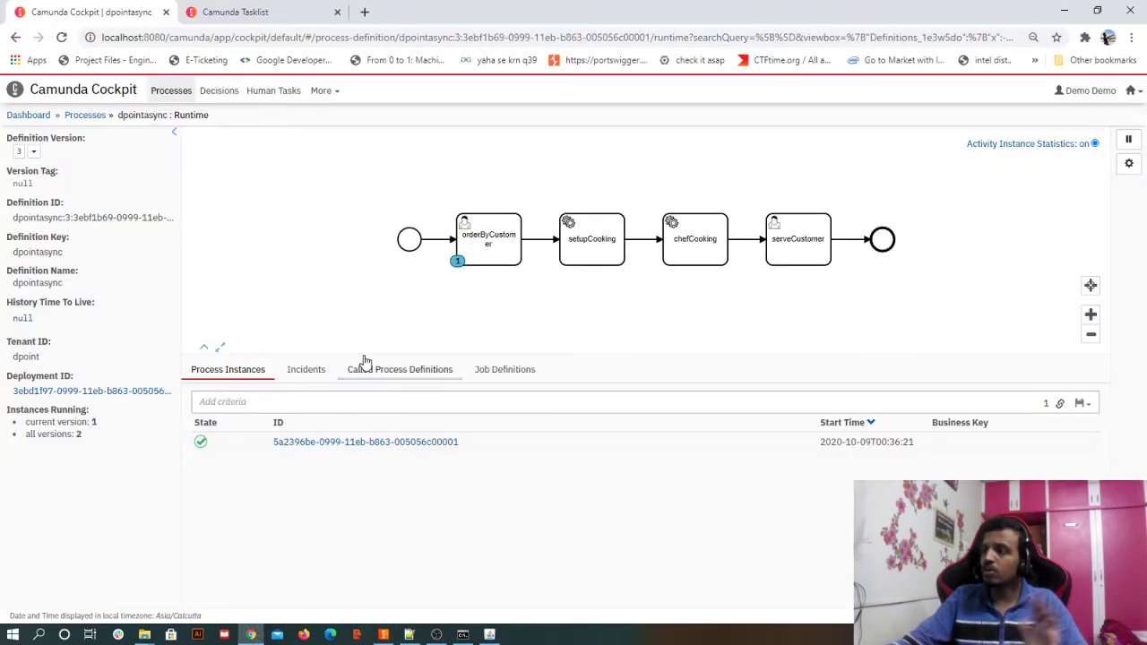
{"action": "left_click", "coordinate": [61, 39]}
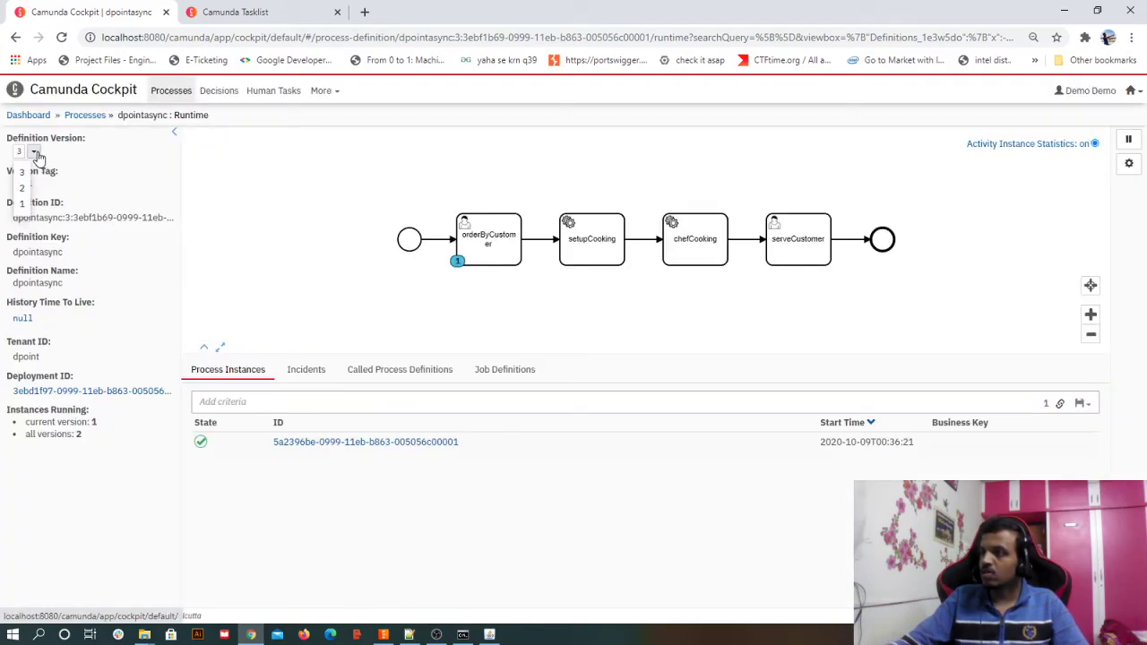
{"action": "left_click", "coordinate": [383, 634]}
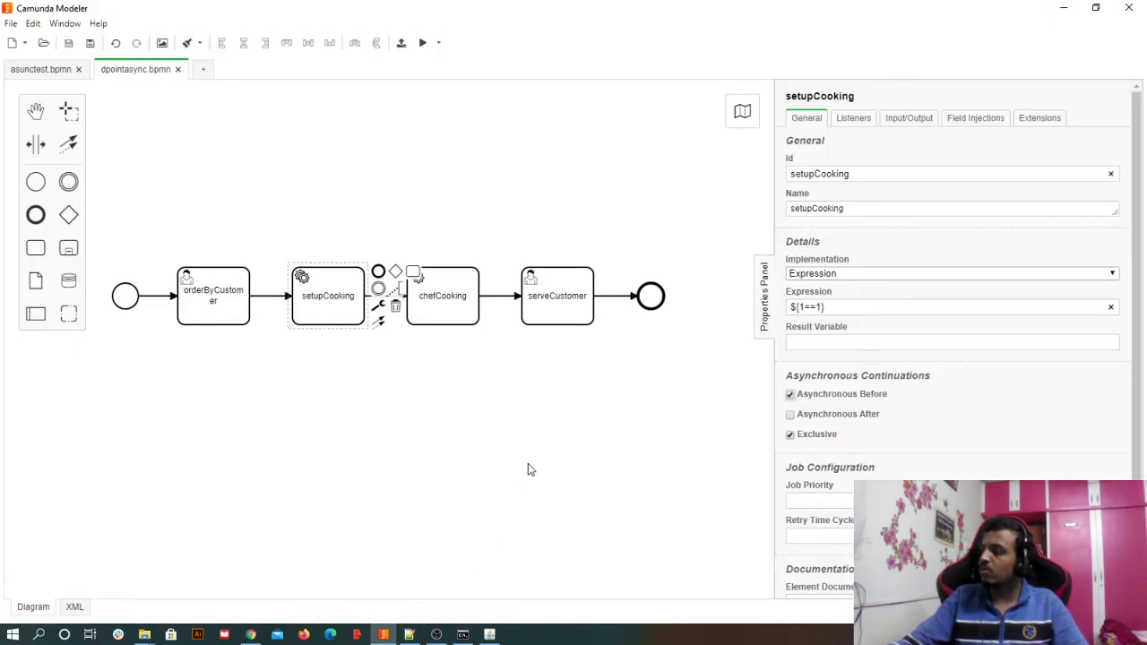
{"action": "left_click", "coordinate": [401, 43]}
{"action": "left_click", "coordinate": [743, 368]}
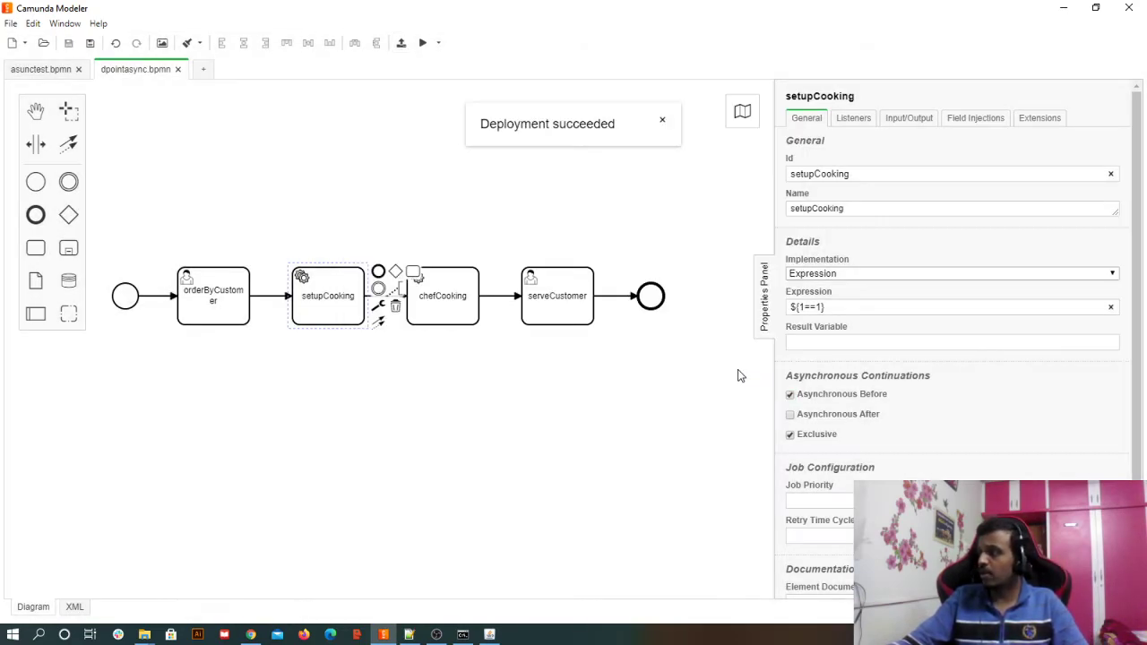
Refresh Camunda Cockpit and show the runtime view of dpointasync definition version 4
{"action": "left_click", "coordinate": [1063, 8]}
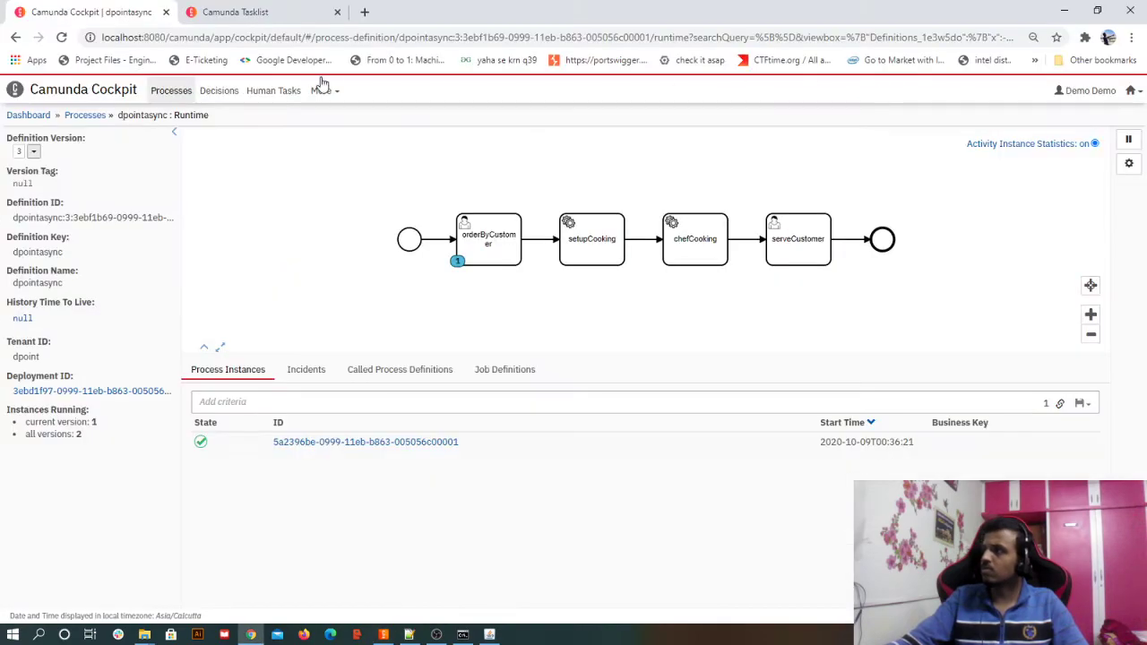
{"action": "left_click", "coordinate": [61, 37]}
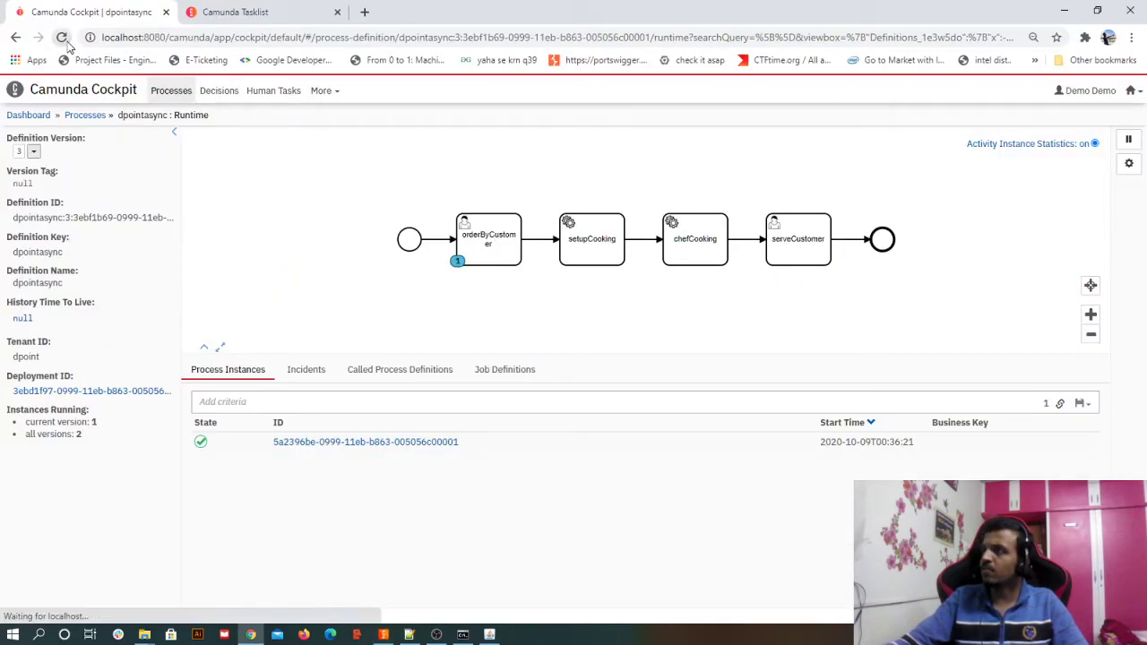
{"action": "left_click", "coordinate": [31, 152]}
{"action": "left_click", "coordinate": [29, 172]}
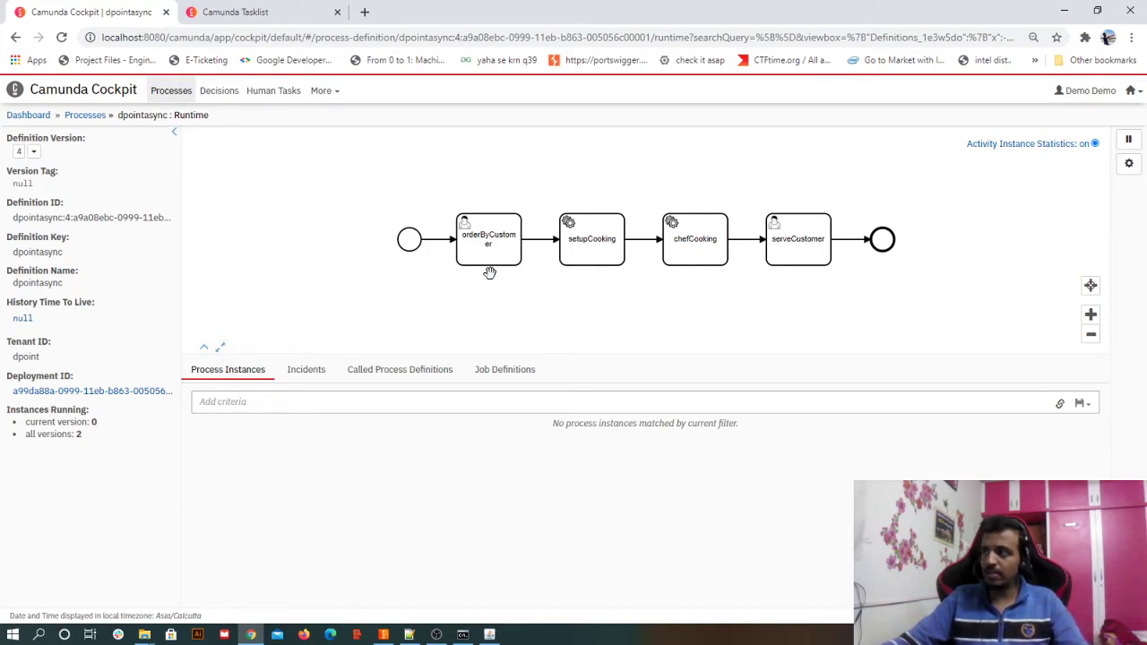
Start another dpointasync process instance from Camunda Tasklist, finding the process with "dpoint" and leaving the business key empty
{"action": "left_click", "coordinate": [282, 13]}
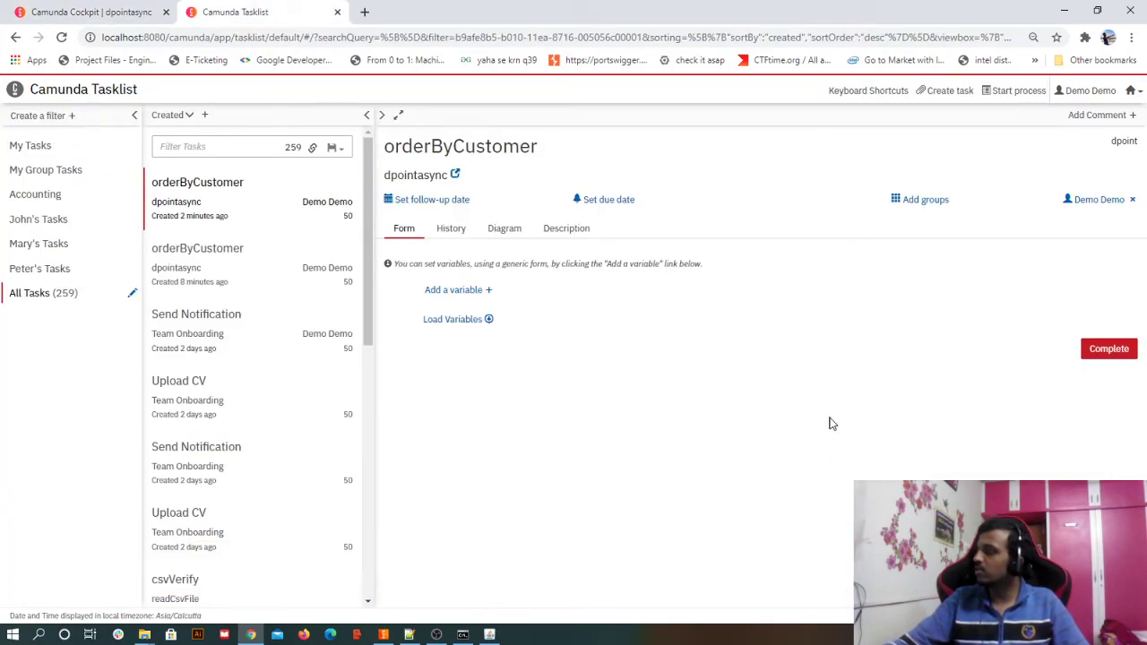
{"action": "left_click", "coordinate": [1007, 93]}
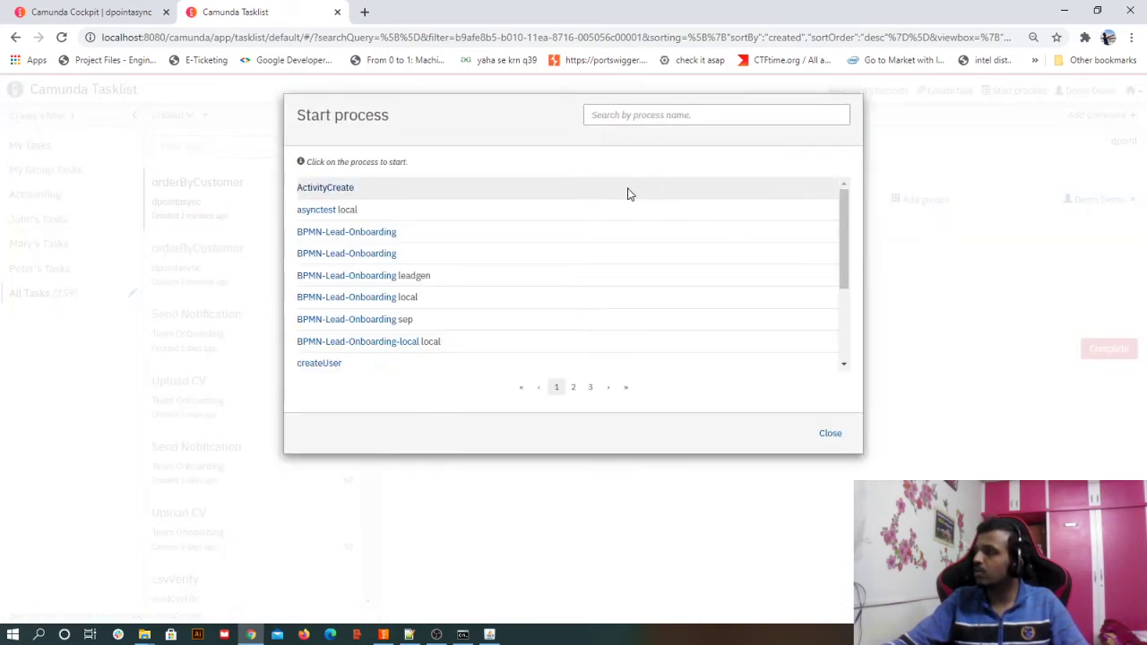
{"action": "left_click", "coordinate": [634, 116]}
{"action": "type", "text": "dpoint"}
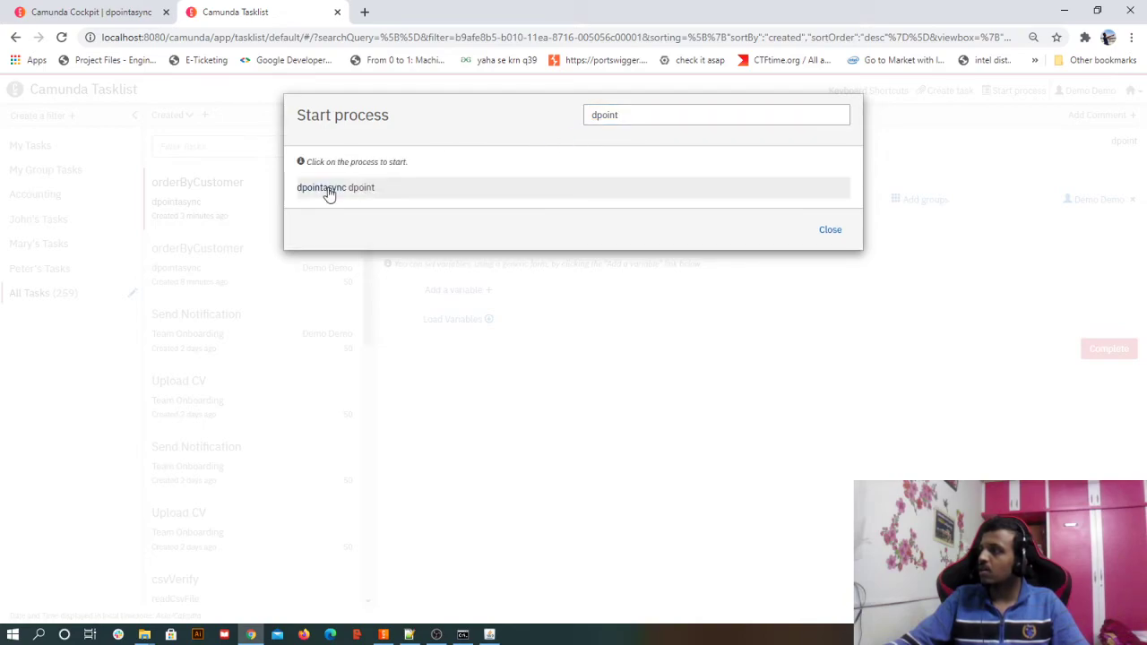
{"action": "left_click", "coordinate": [329, 191]}
{"action": "left_click", "coordinate": [819, 258]}
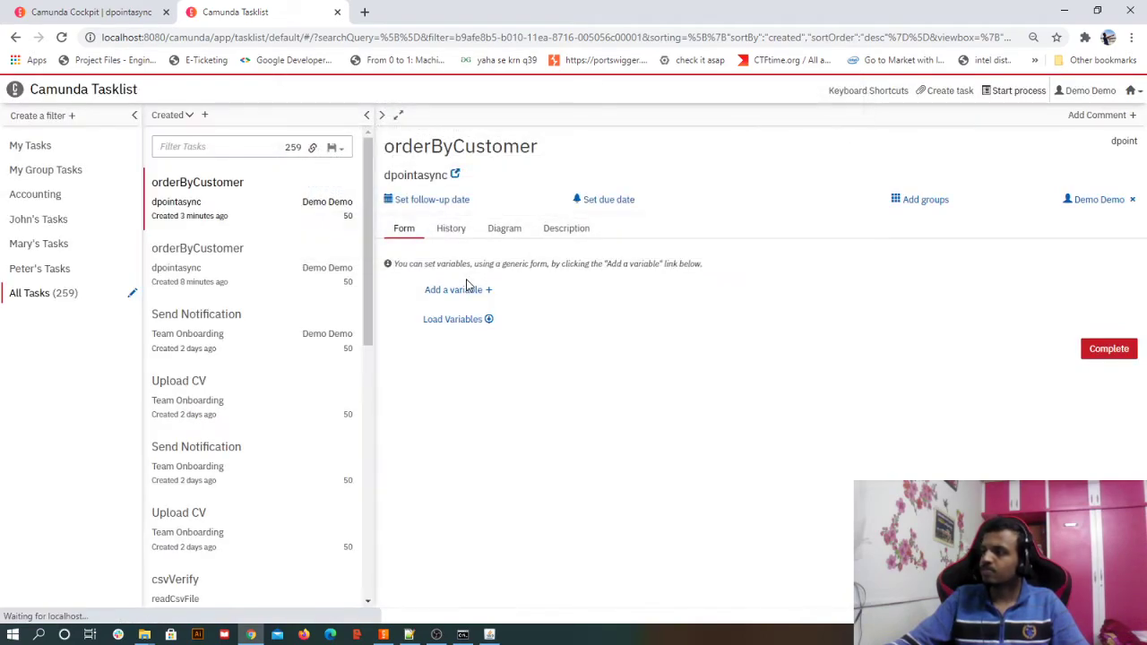
Refresh Tasklist, open the newest dpointasync orderByCustomer task and claim it
{"action": "left_click", "coordinate": [61, 38]}
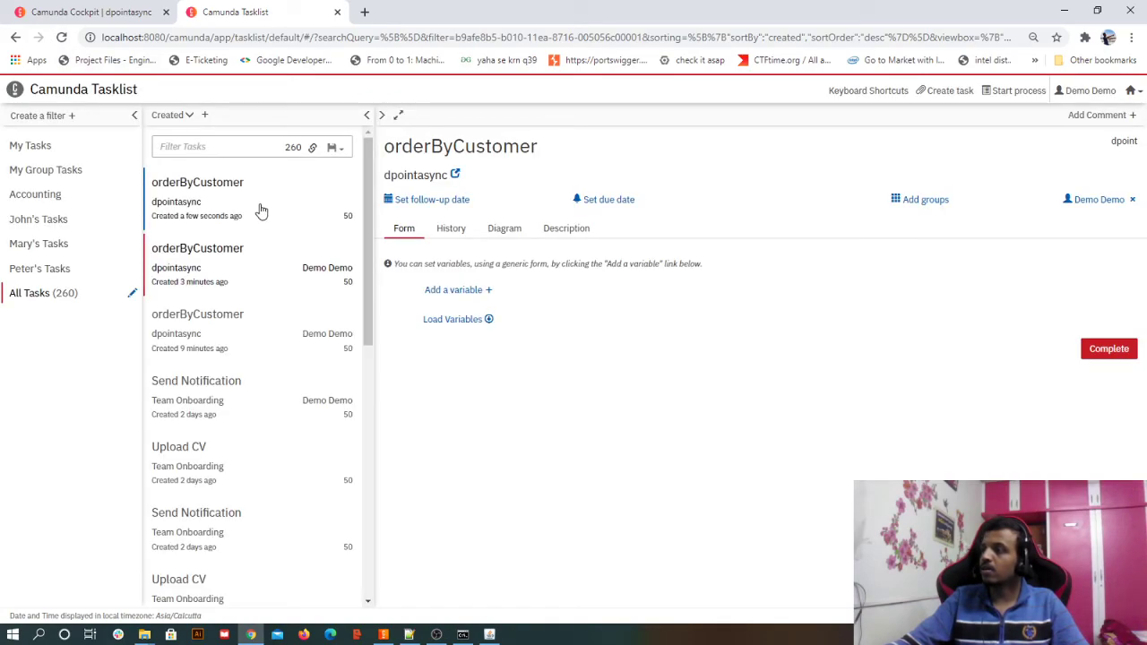
{"action": "left_click", "coordinate": [260, 210]}
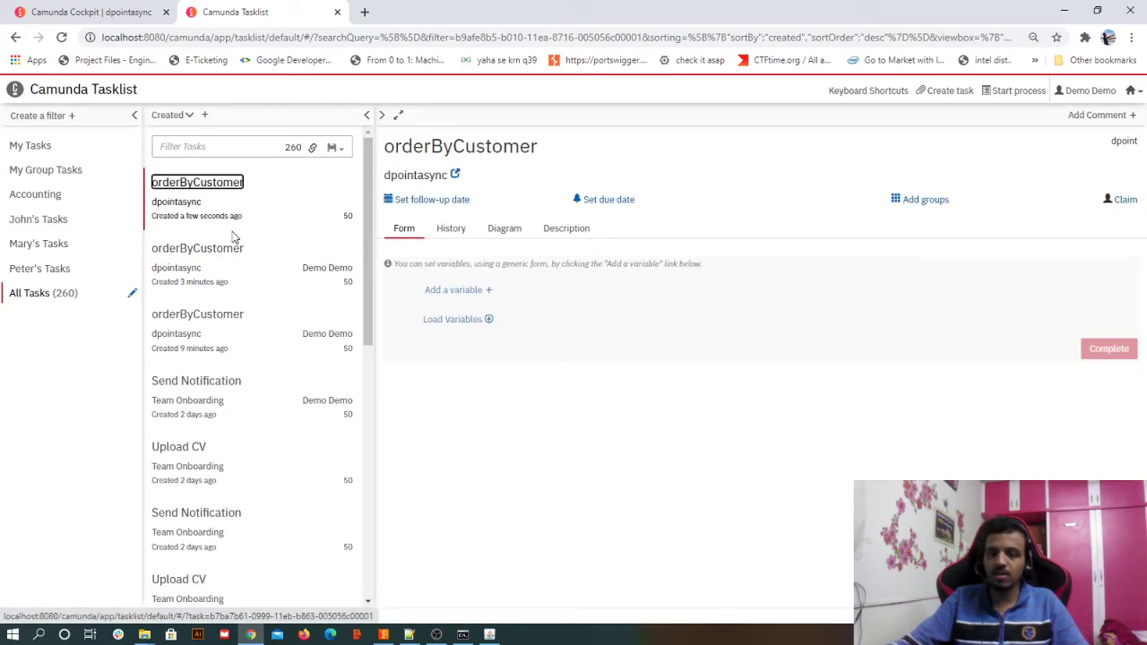
{"action": "left_click", "coordinate": [1125, 199]}
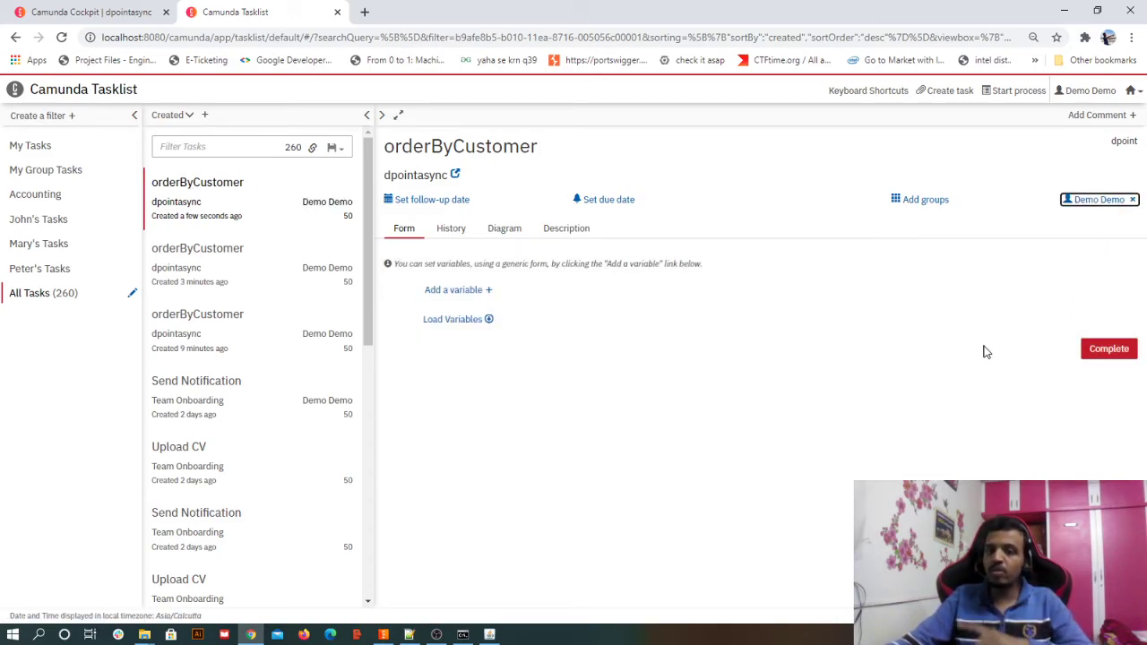
Review the dpointasync version 4 runtime view in Cockpit and setupCooking's asynchronous settings in Camunda Modeler
{"action": "key", "text": "ctrl+Tab"}
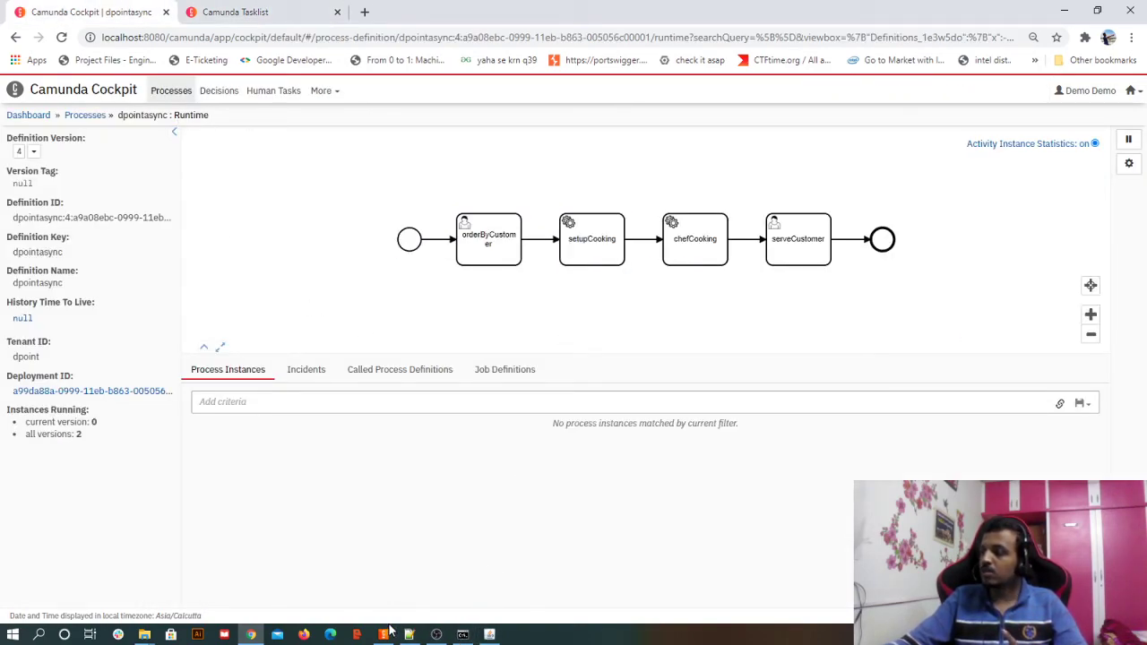
{"action": "key", "text": "alt+Tab"}
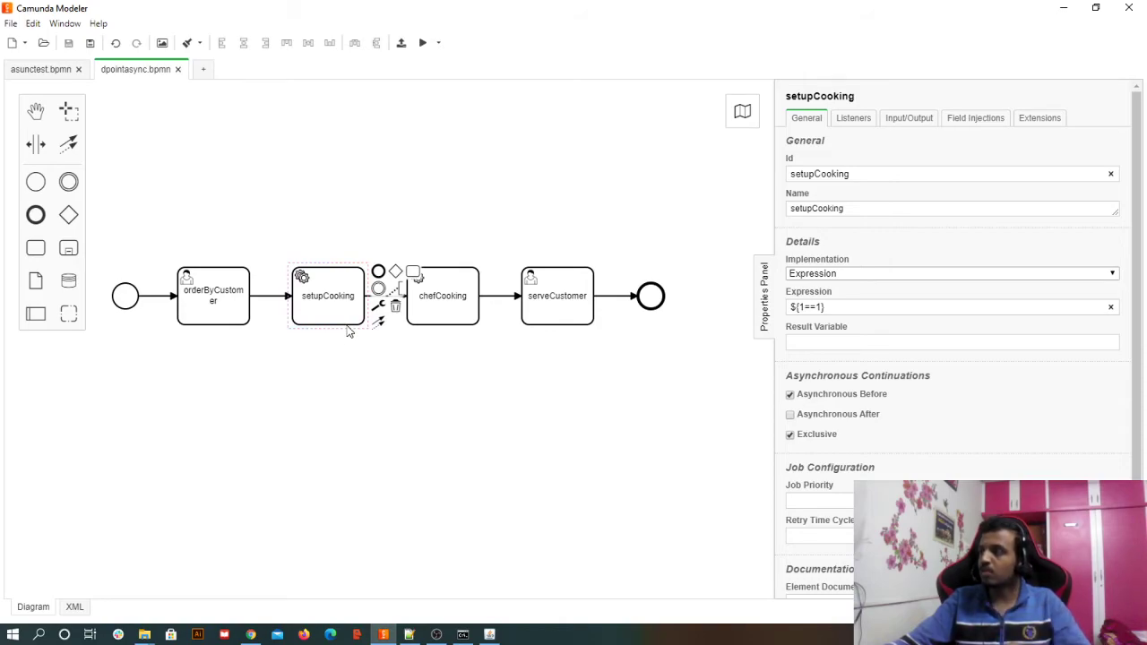
{"action": "left_click", "coordinate": [1064, 7]}
Return to Camunda Tasklist and complete the newly claimed orderByCustomer task
{"action": "left_click", "coordinate": [274, 9]}
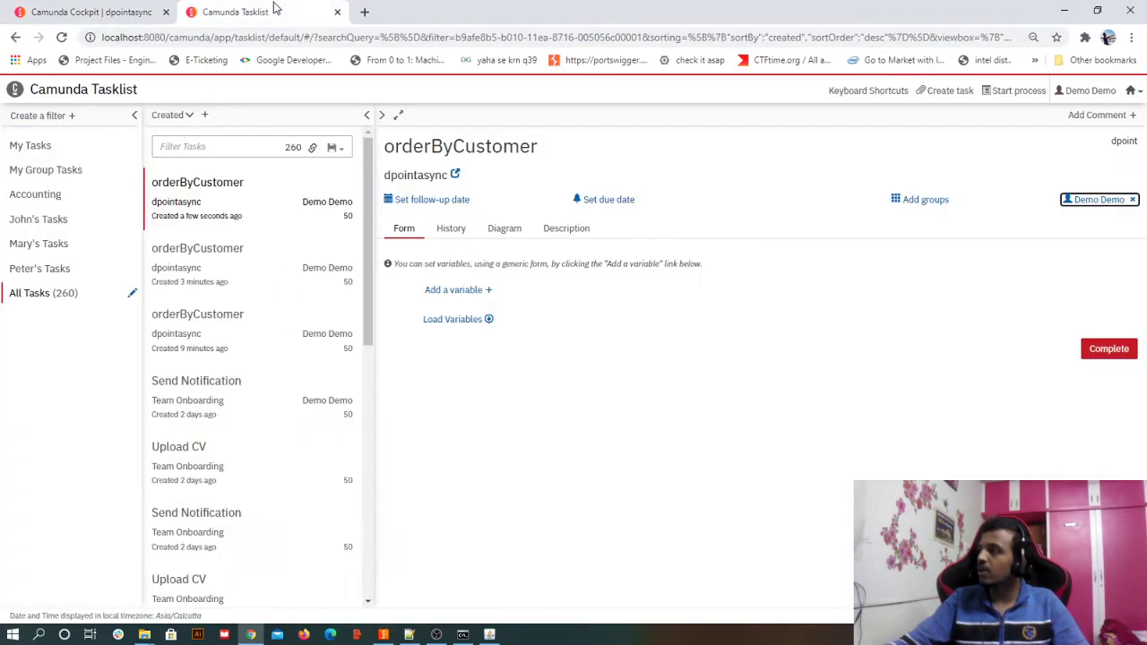
{"action": "left_click", "coordinate": [1108, 348]}
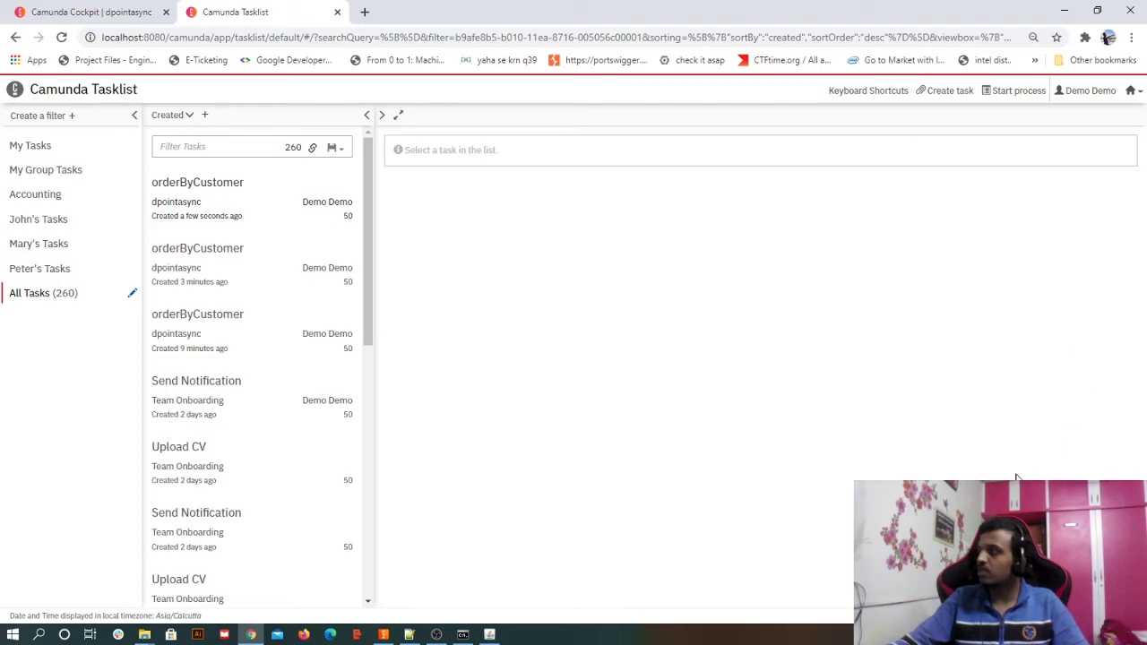
{"action": "left_click", "coordinate": [295, 209]}
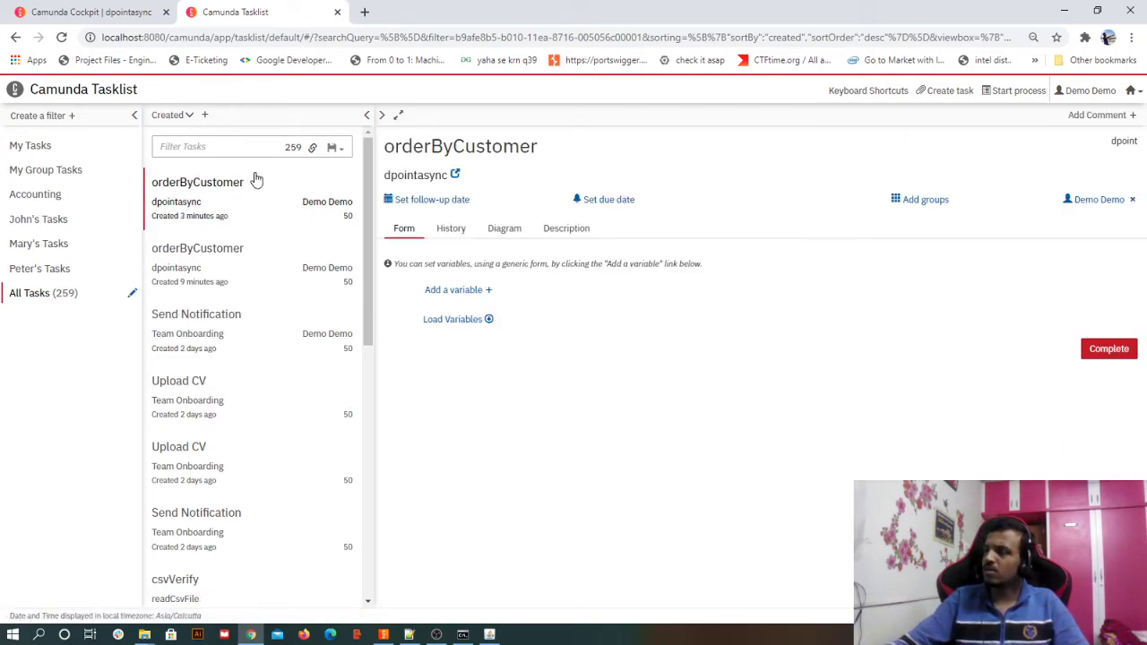
Refresh dpointasync version 4 in Camunda Cockpit, examine where execution stopped, and open its running process instance
{"action": "left_click", "coordinate": [90, 11]}
{"action": "left_click", "coordinate": [62, 37]}
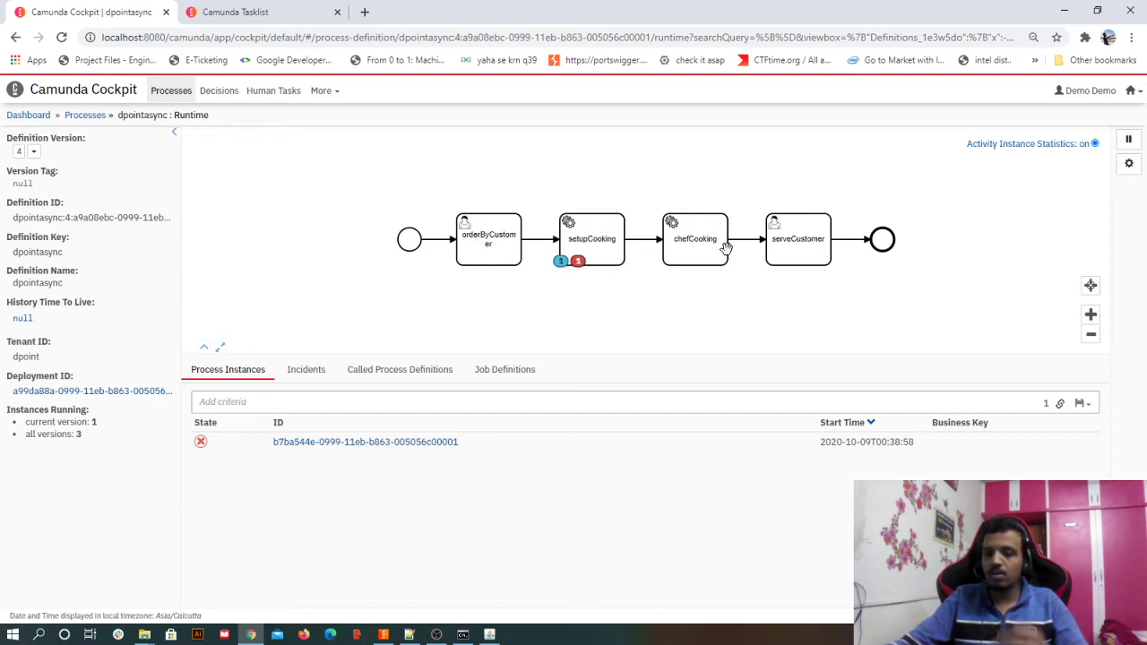
{"action": "left_click_drag", "start_coordinate": [683, 297], "coordinate": [654, 309]}
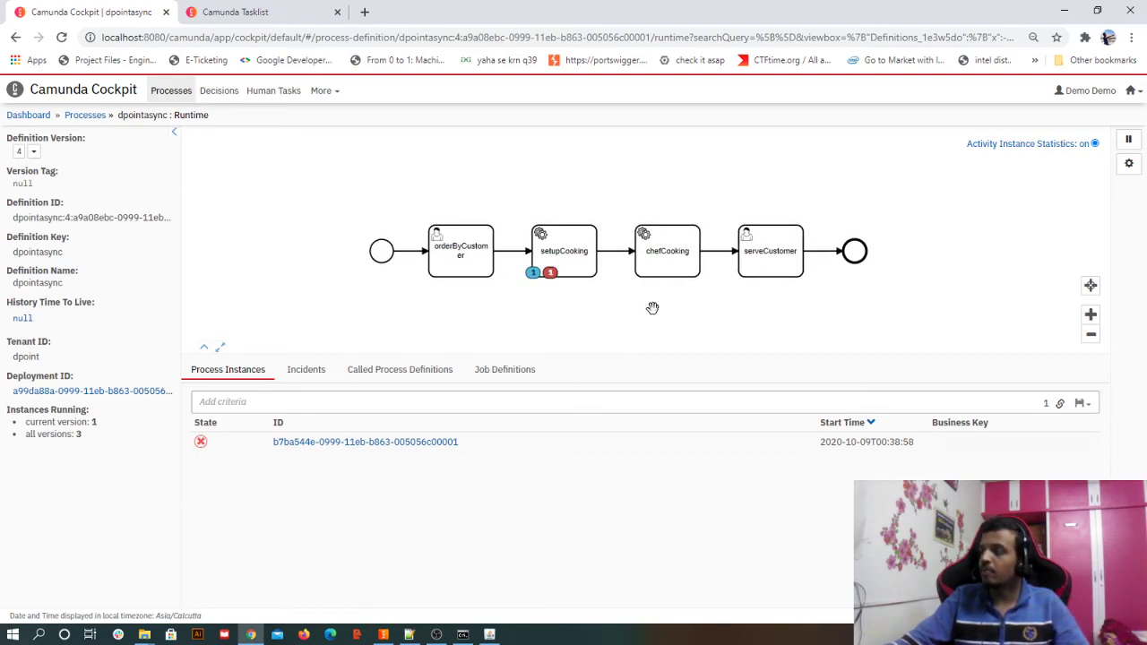
{"action": "scroll", "coordinate": [653, 309], "scroll_direction": "up", "scroll_amount": 1}
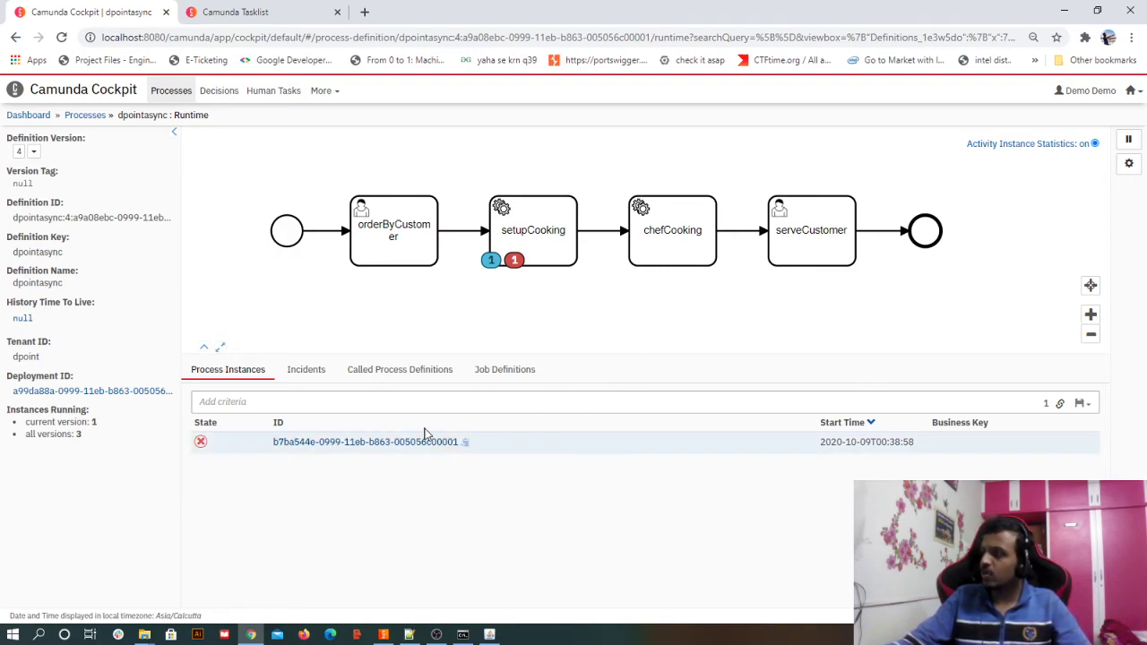
{"action": "left_click", "coordinate": [383, 443]}
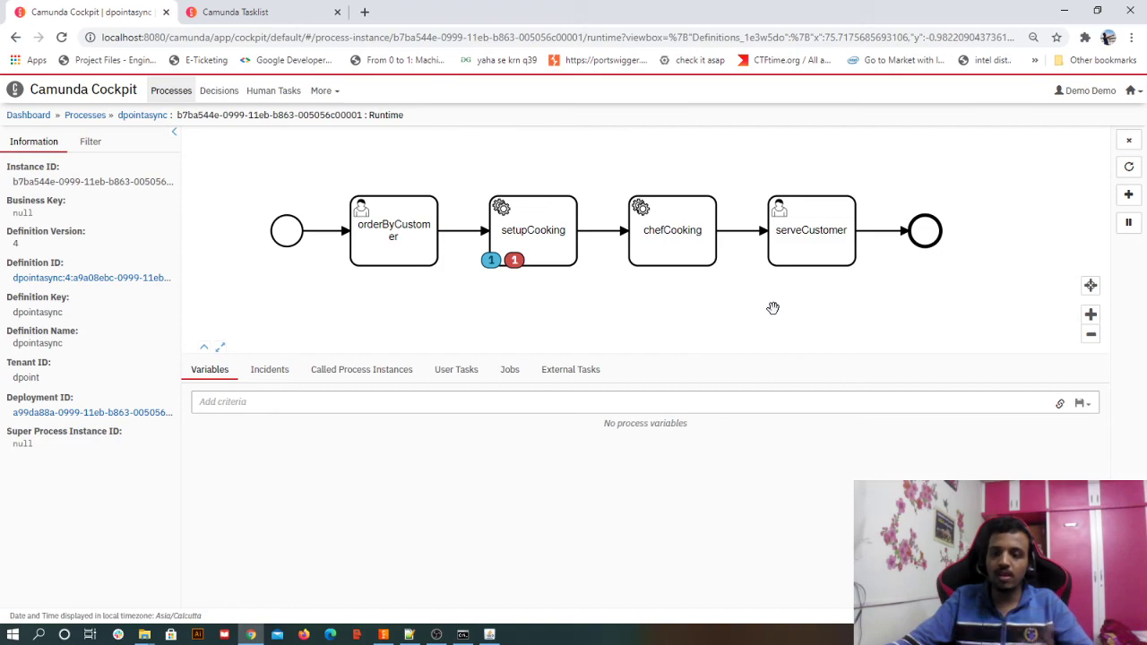
In Camunda Modeler, attach a timer boundary event to orderByCustomer and view its Timer Definition Type options before reselecting setupCooking
{"action": "left_click", "coordinate": [385, 635]}
{"action": "left_click", "coordinate": [832, 537]}
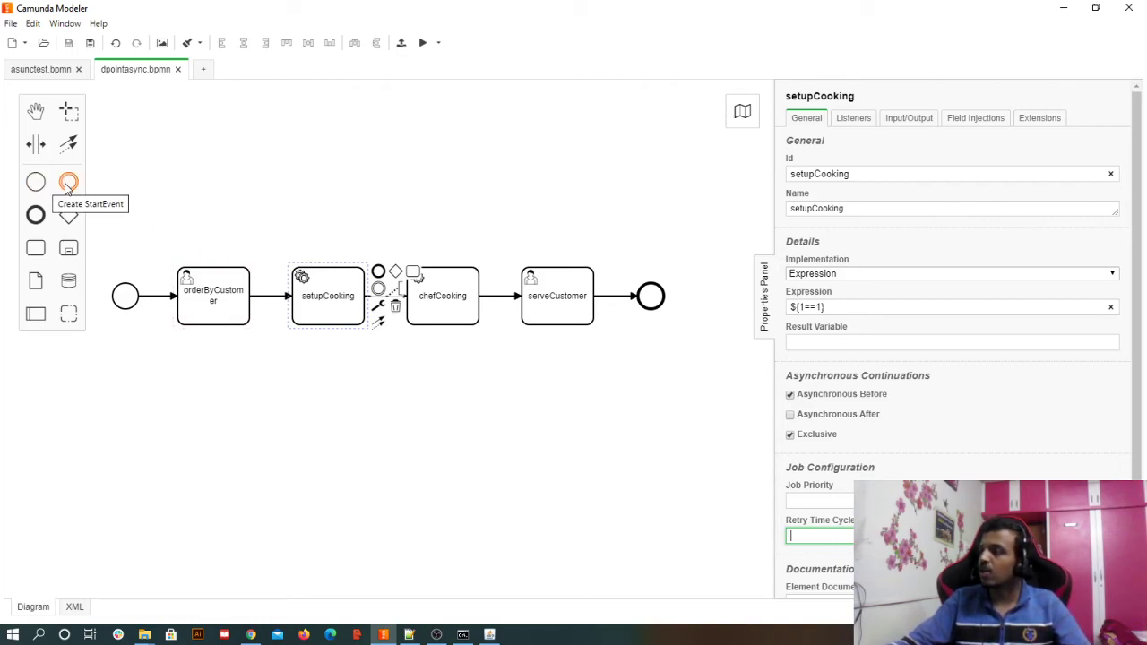
{"action": "left_click", "coordinate": [69, 182]}
{"action": "left_click", "coordinate": [213, 267]}
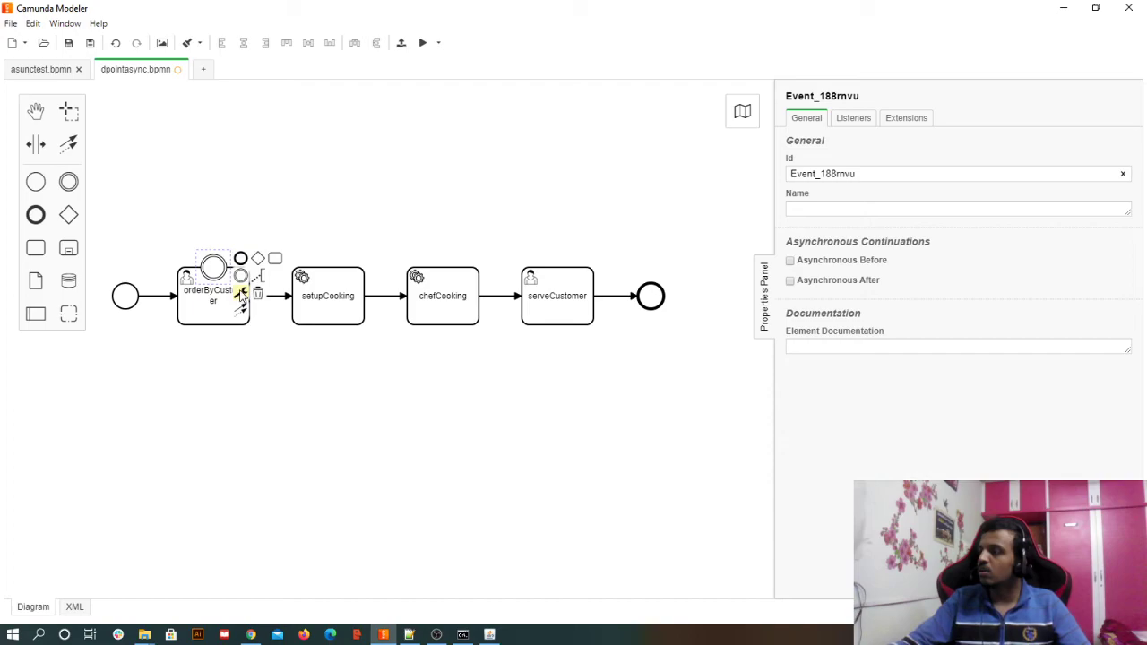
{"action": "left_click", "coordinate": [242, 294]}
{"action": "left_click", "coordinate": [306, 355]}
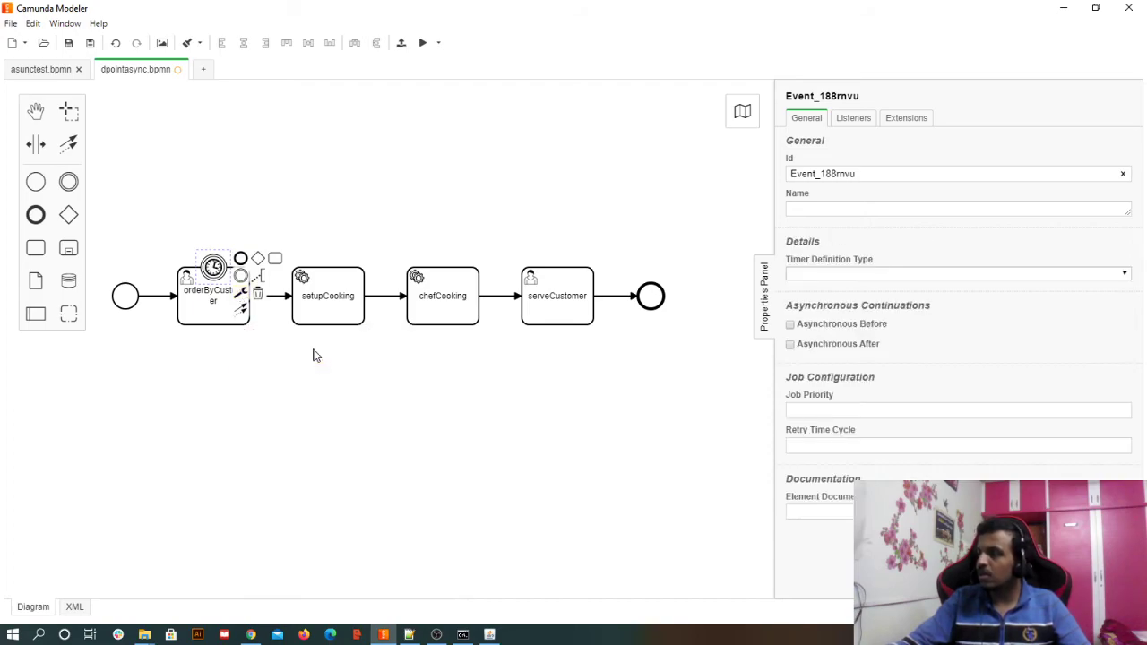
{"action": "left_click", "coordinate": [858, 275]}
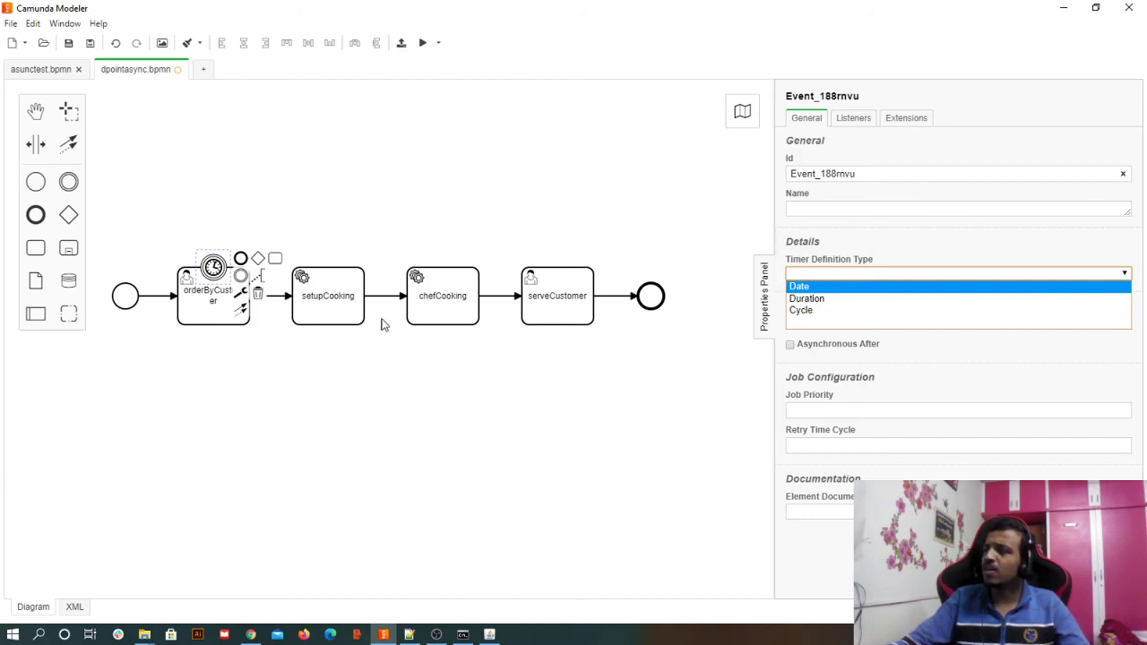
{"action": "left_click", "coordinate": [355, 310]}
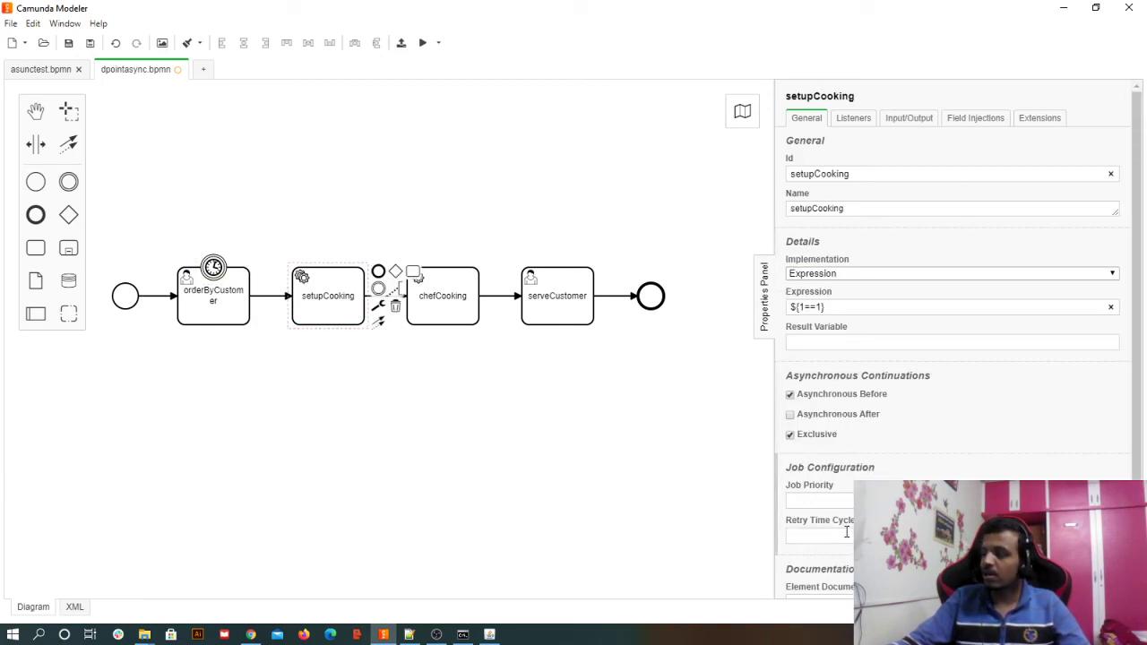